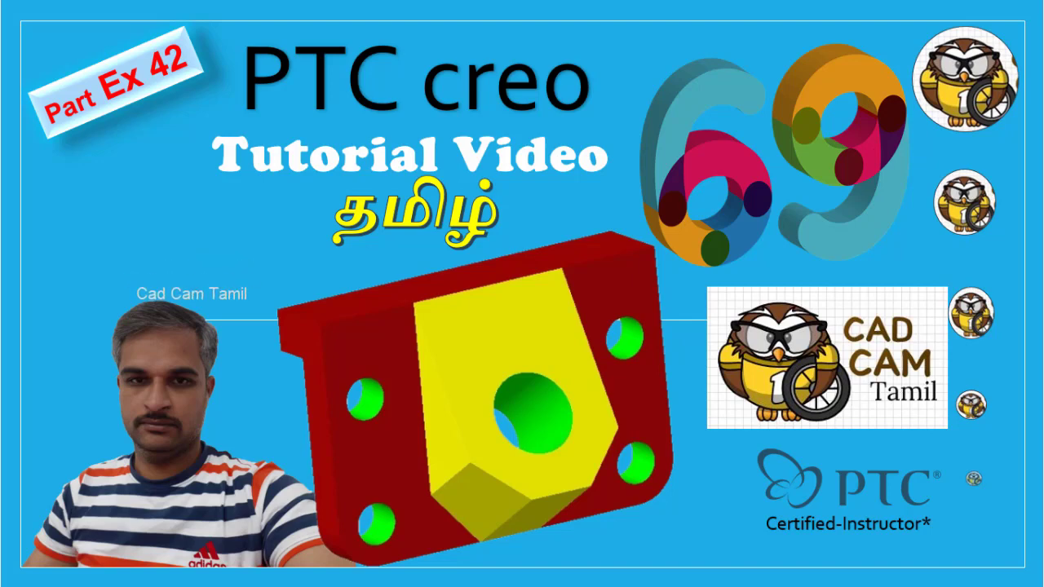
Step: Show the reference drawing of the bracket
click(136, 248)
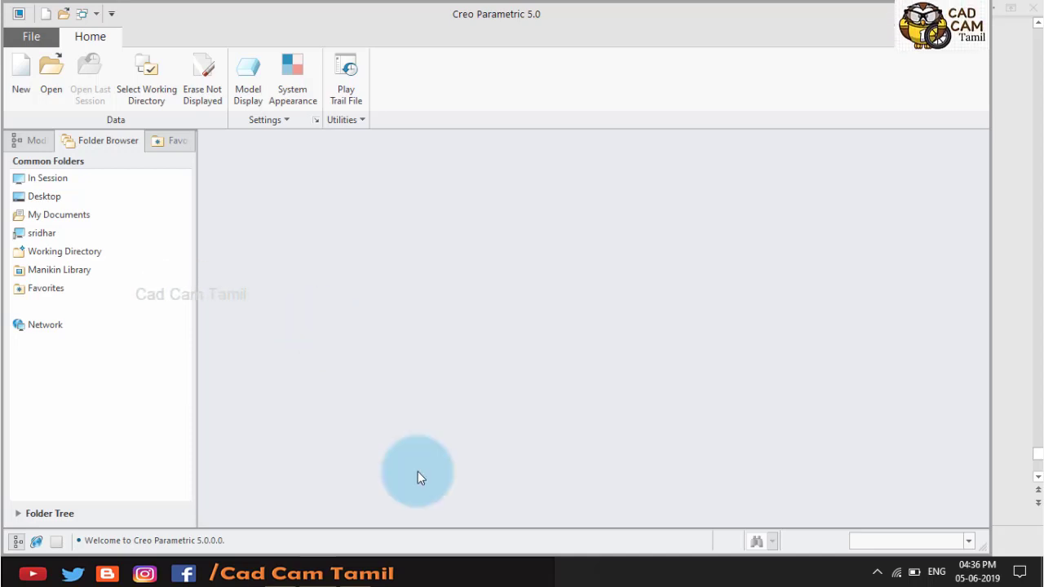
Step: Create solid part '69' from the mmns_part_solid template instead of the default template
click(33, 82)
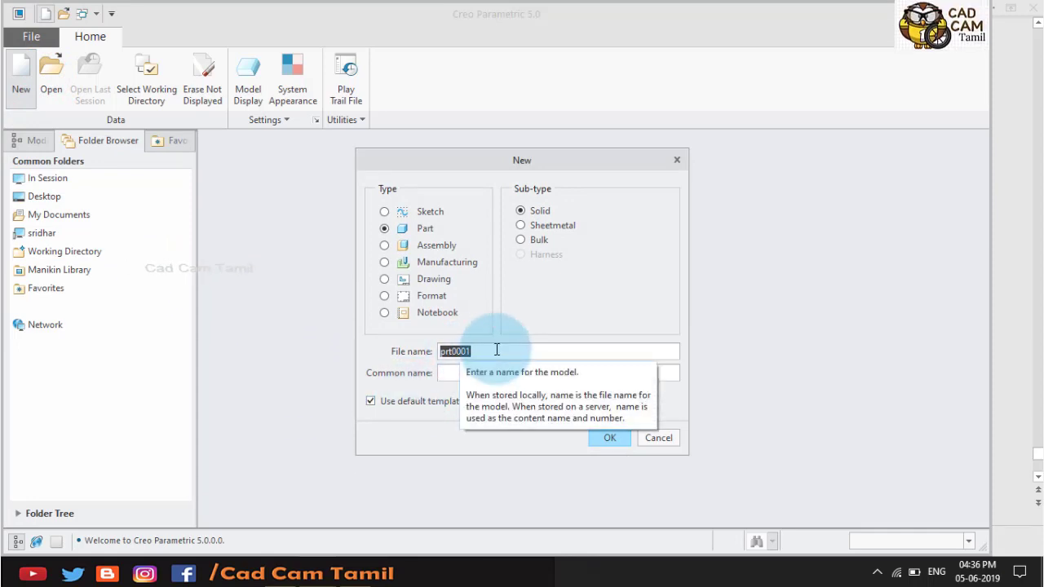
text(6)
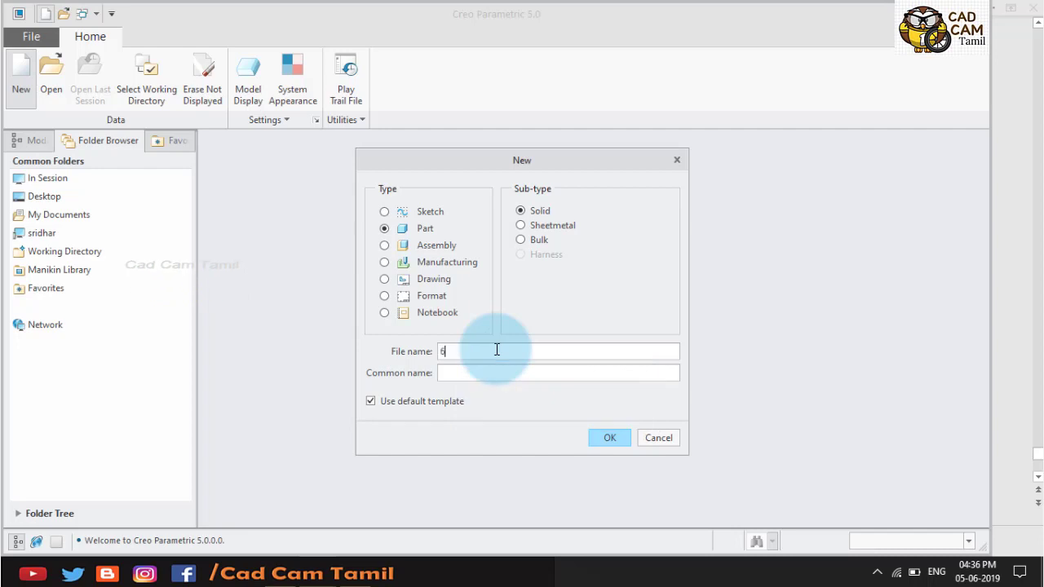
text(9)
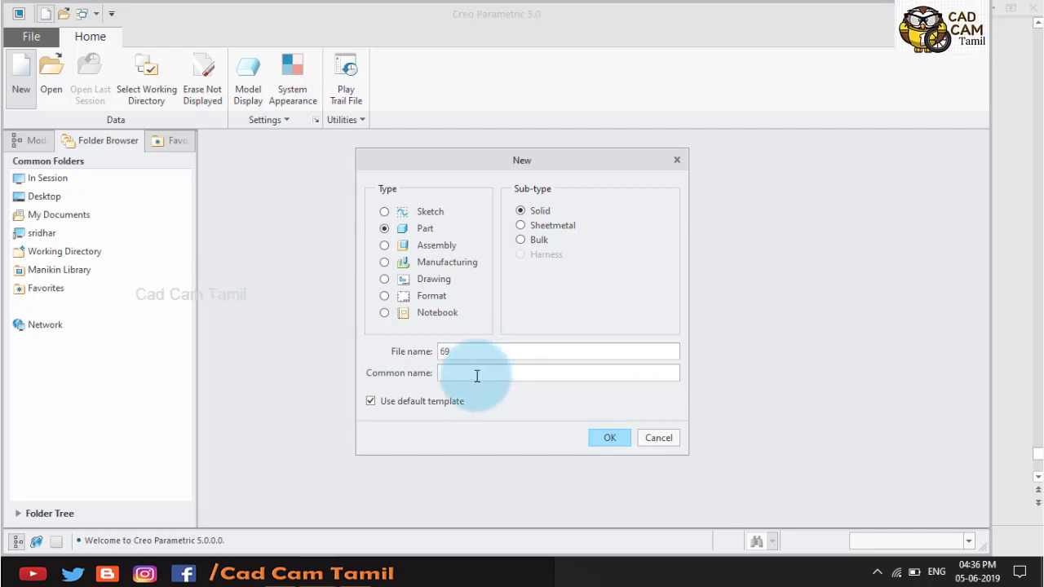
click(383, 407)
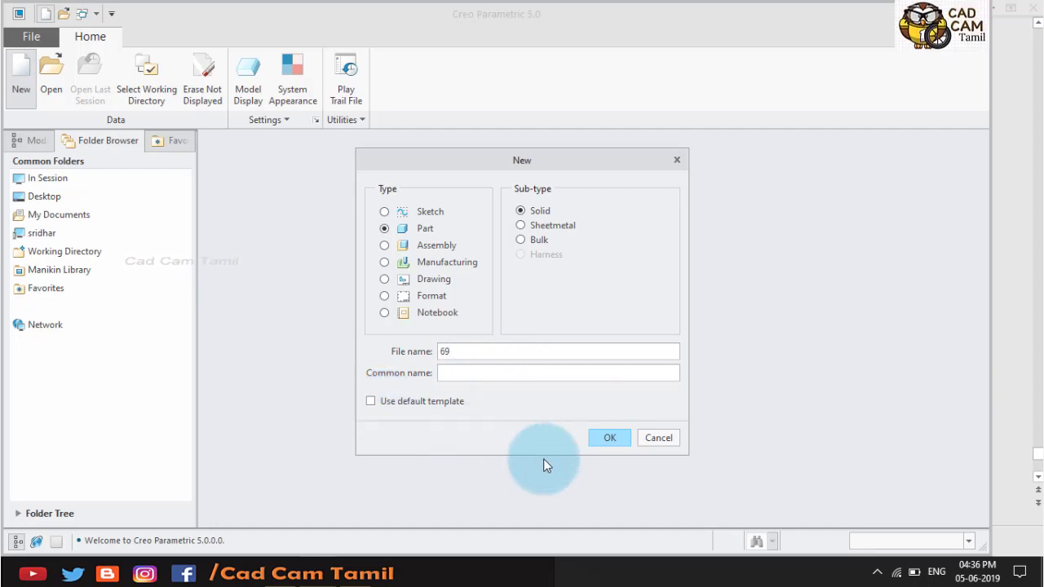
click(607, 440)
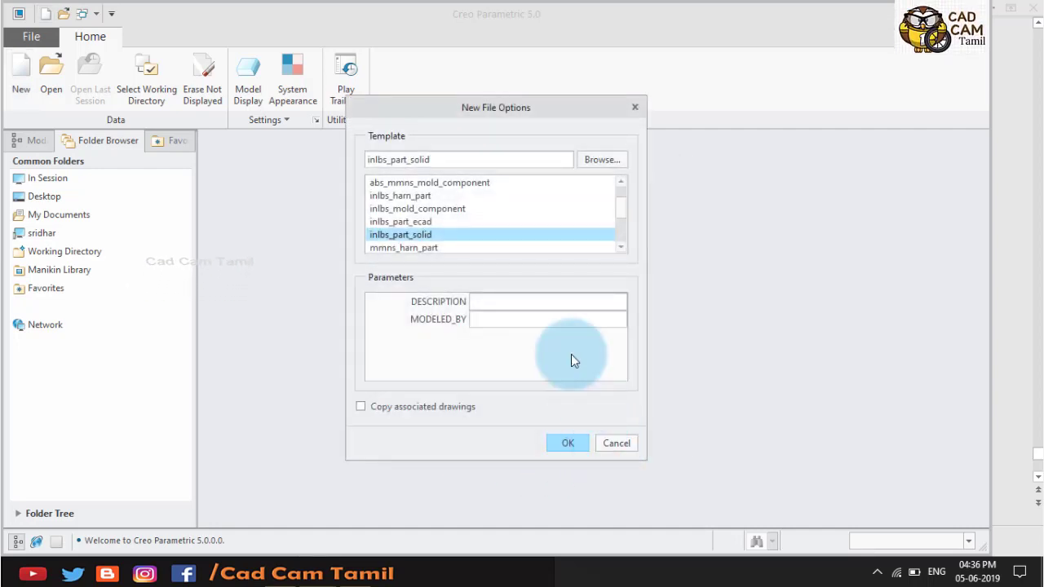
scroll(440, 245, down, 1)
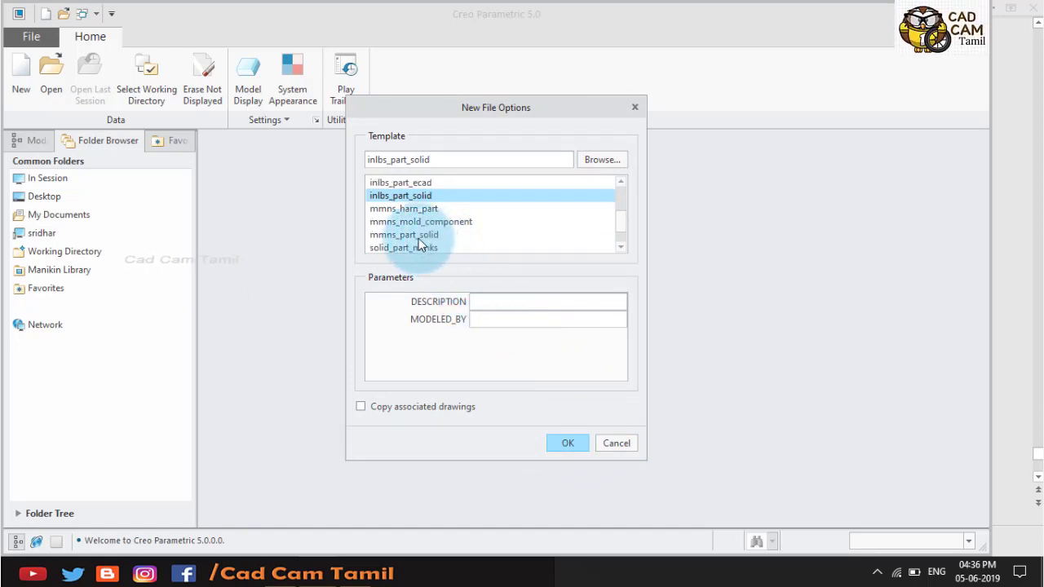
click(417, 235)
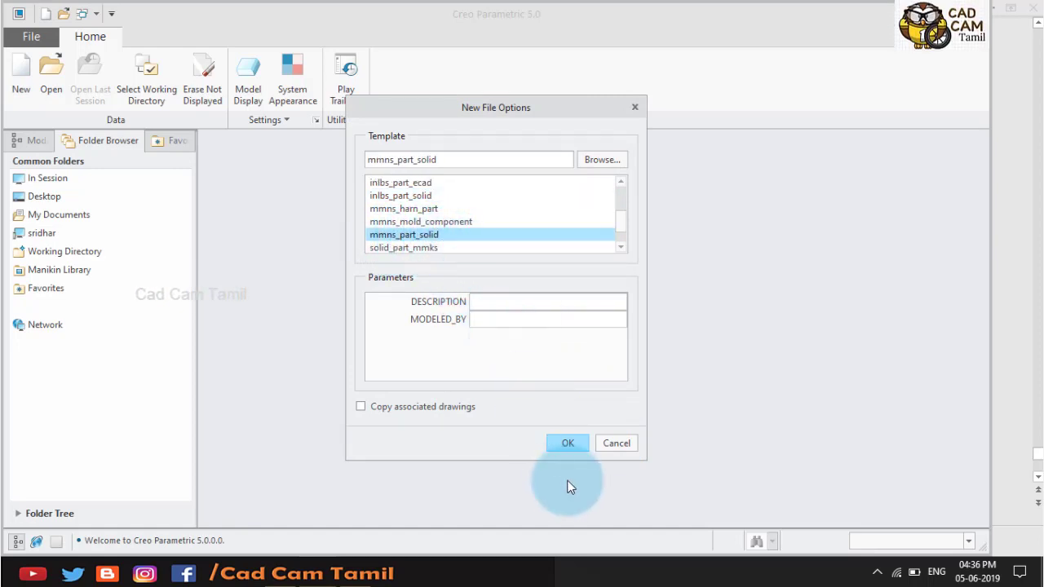
click(564, 441)
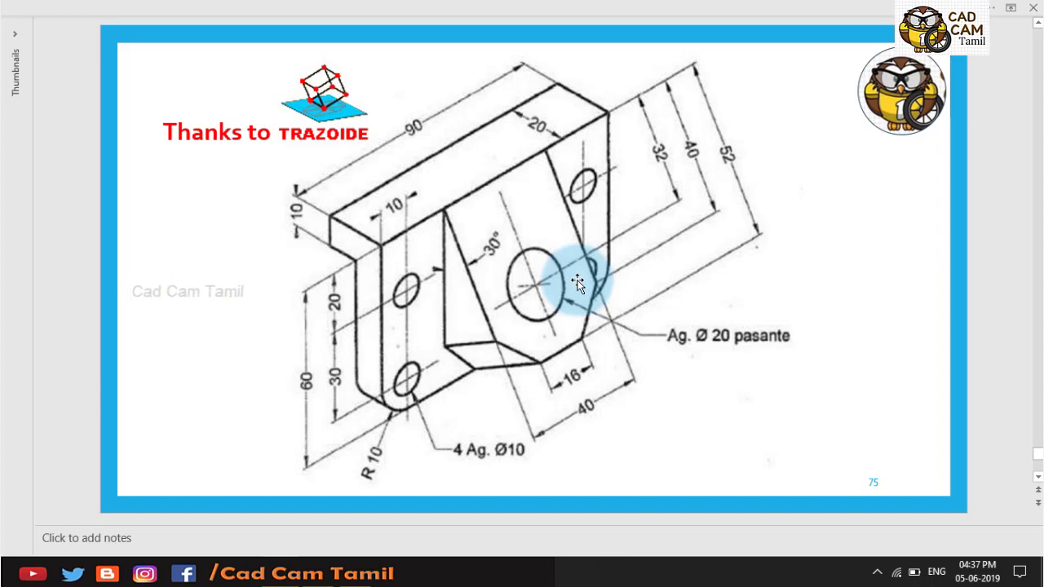
Step: Switch back to the Creo window showing part 69
click(322, 571)
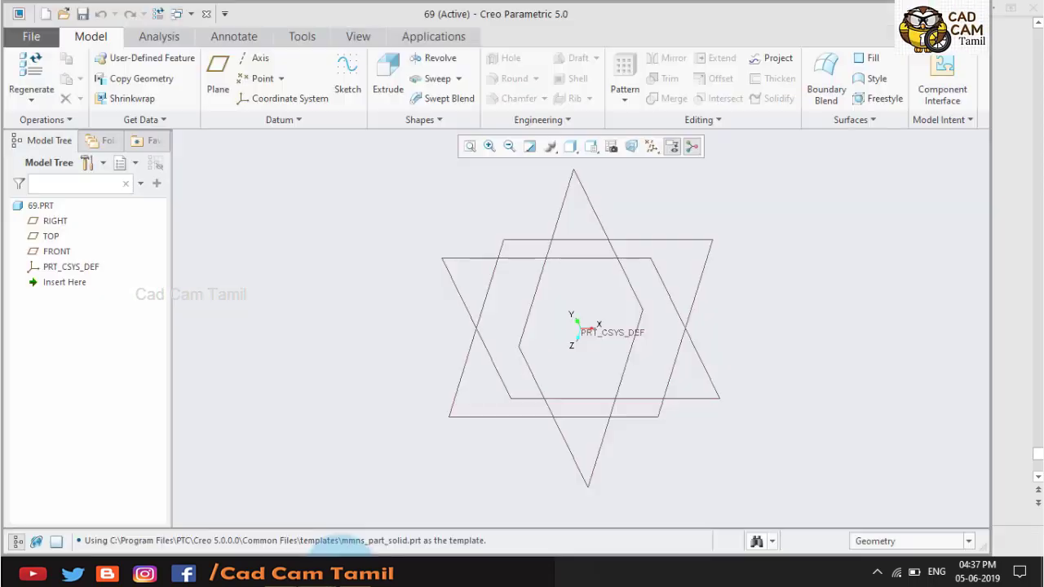
Step: Start a sketch on the TOP plane and view it face-on
click(490, 260)
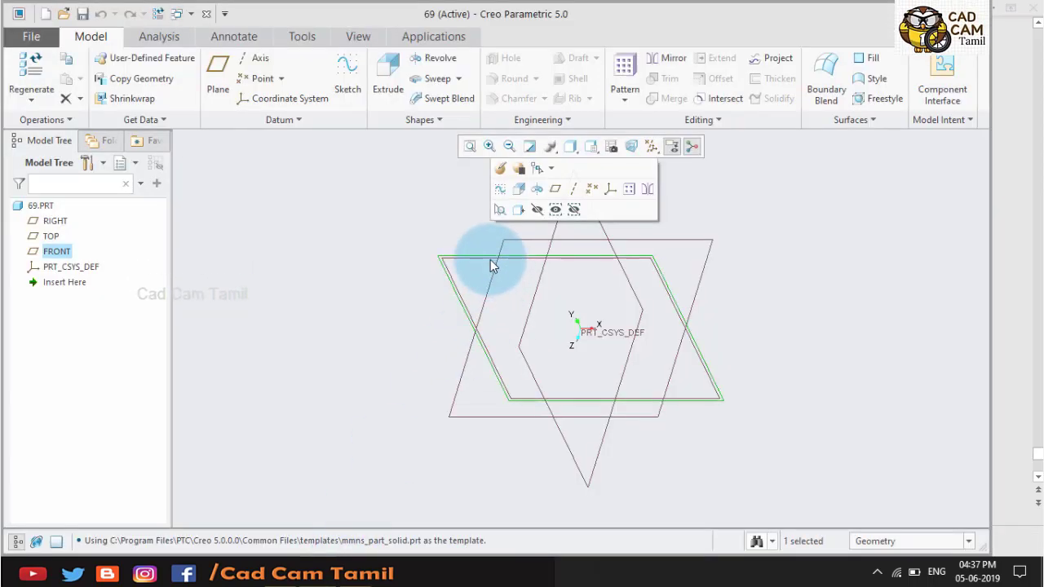
click(500, 188)
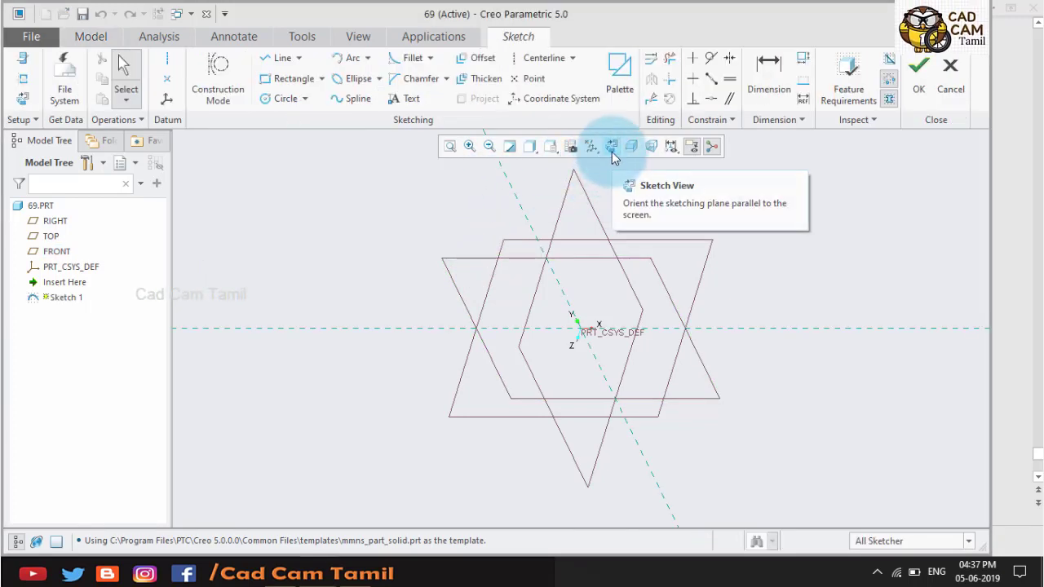
click(611, 152)
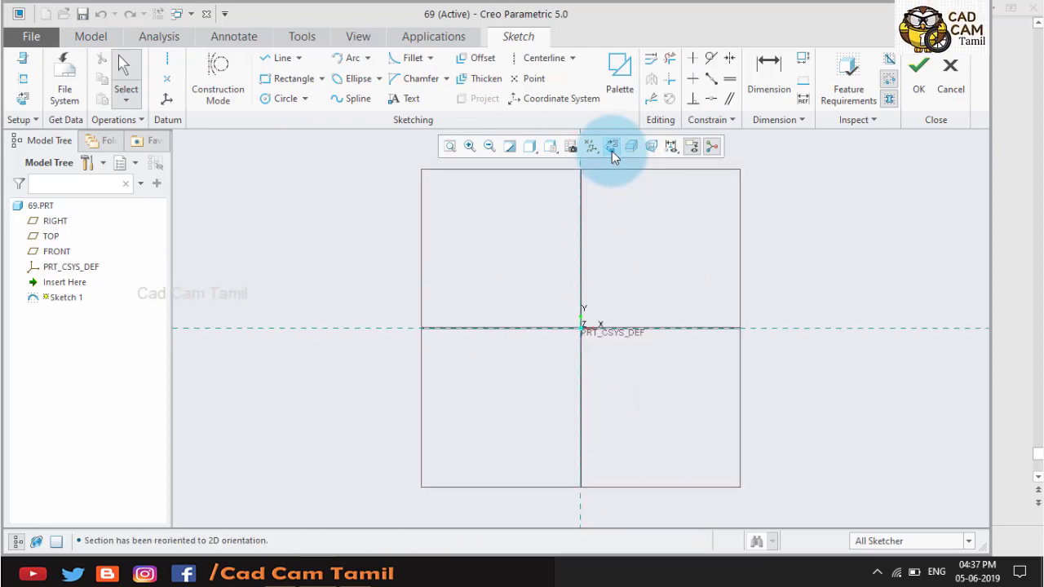
Step: Draw vertical and horizontal centerlines through the origin
click(526, 58)
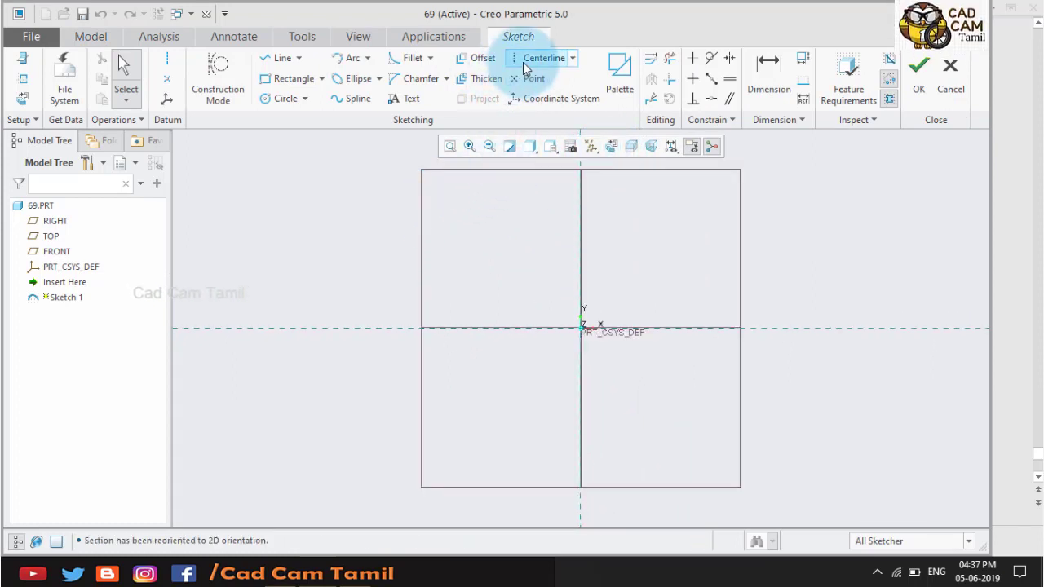
click(581, 225)
click(582, 326)
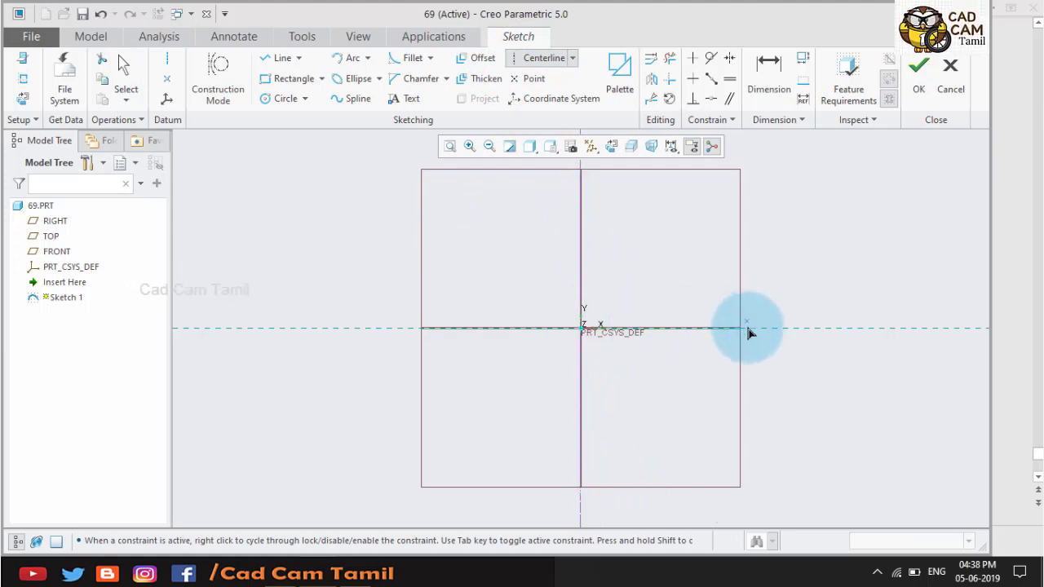
click(541, 329)
middle_click(616, 245)
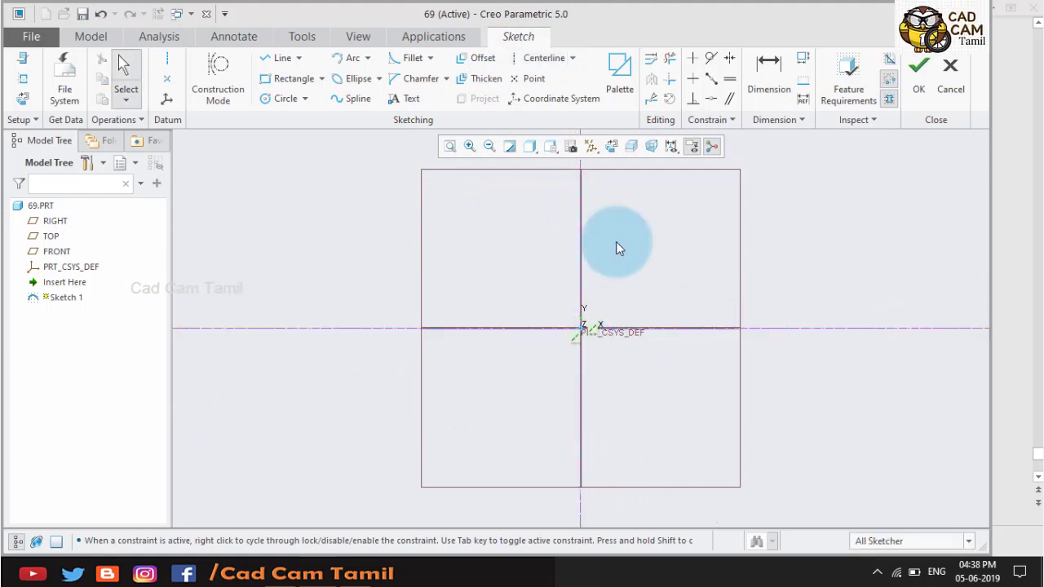
click(631, 245)
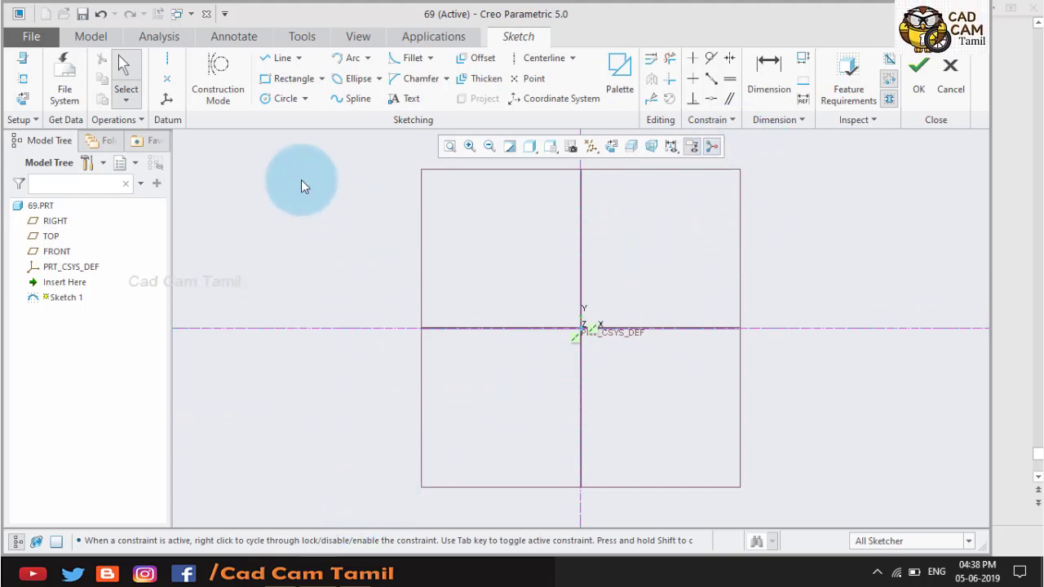
Step: Draw the closed L-shaped profile with lines starting and ending at the top
click(282, 58)
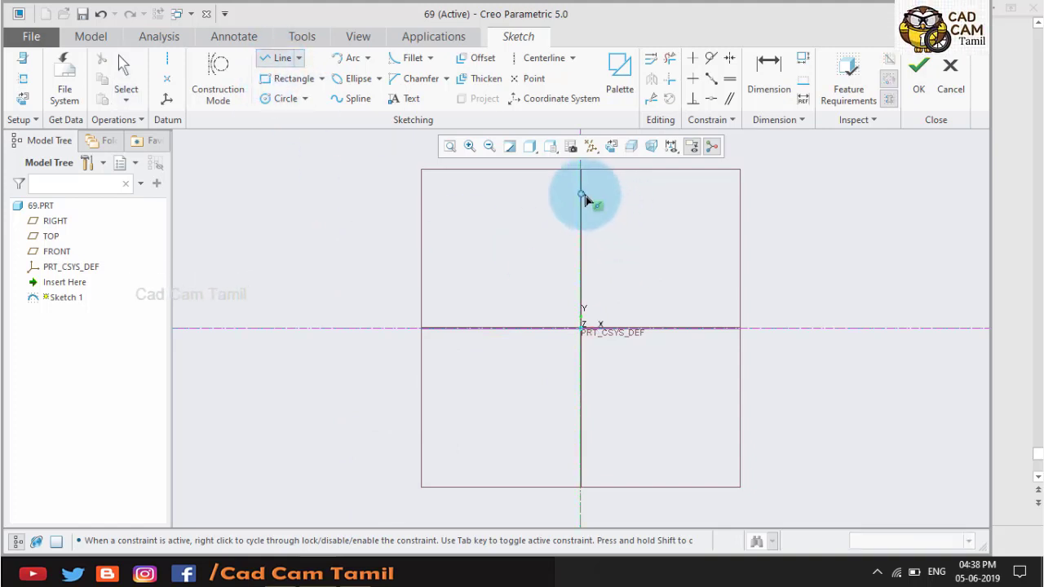
click(663, 194)
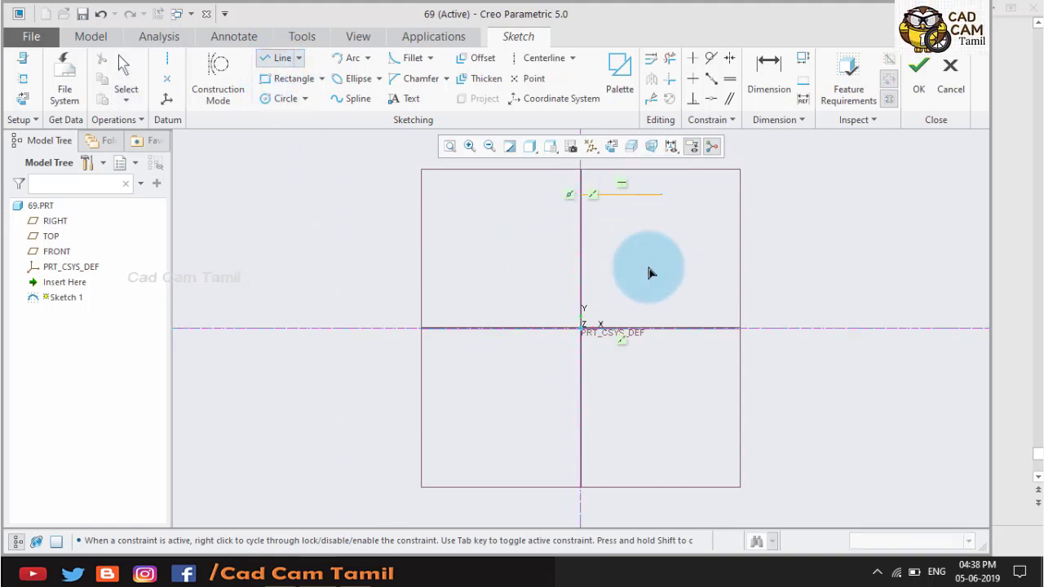
click(661, 328)
click(624, 328)
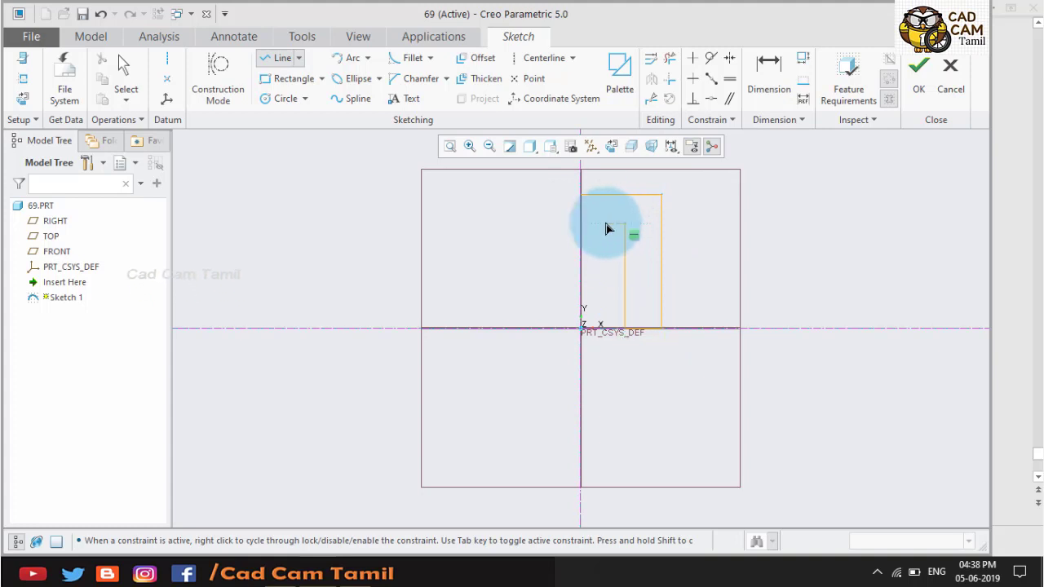
click(587, 224)
click(581, 196)
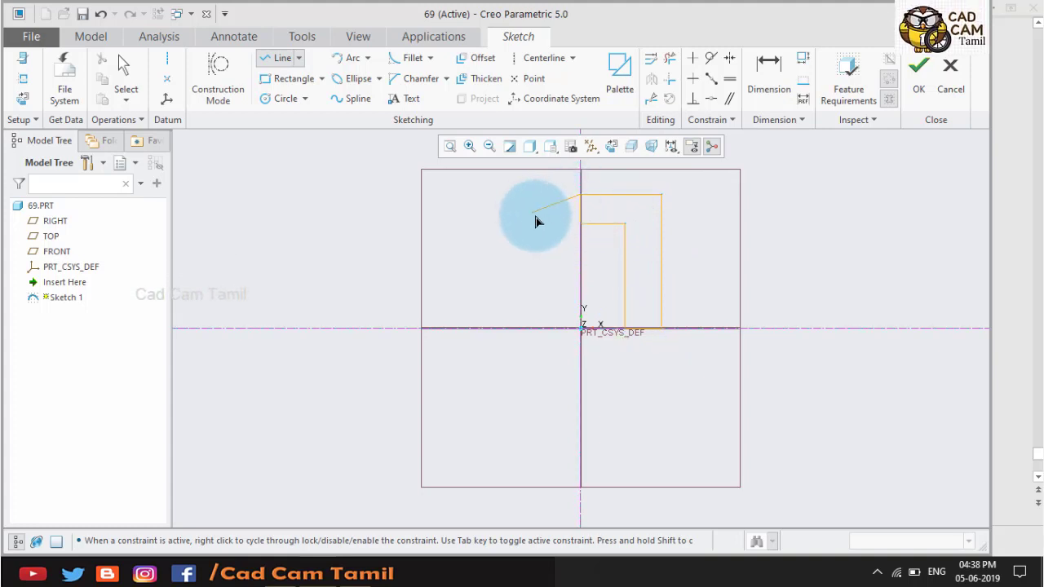
middle_click(537, 219)
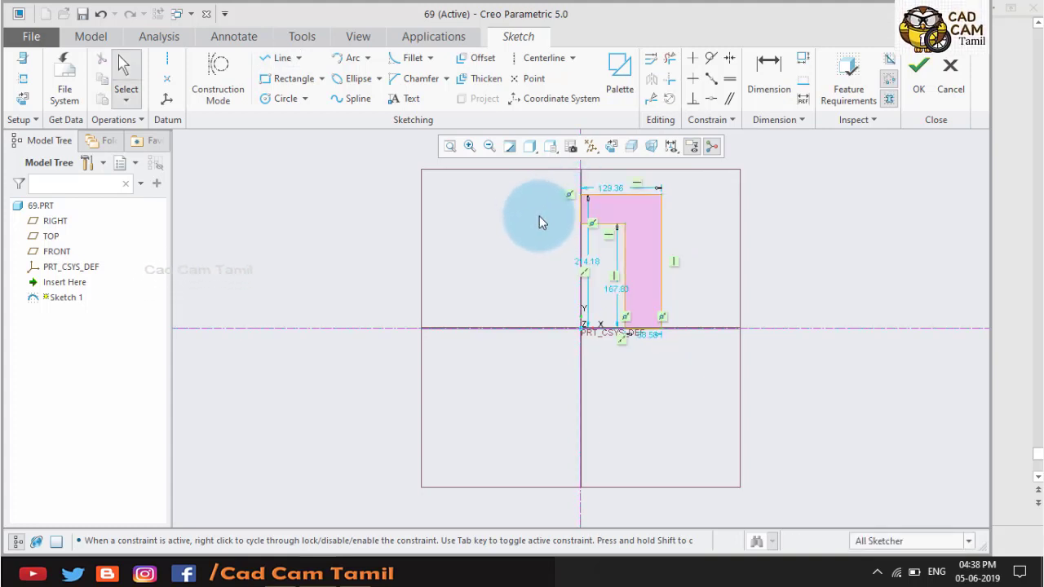
Step: Constrain the short left edge equal to the bottom edge
click(582, 211)
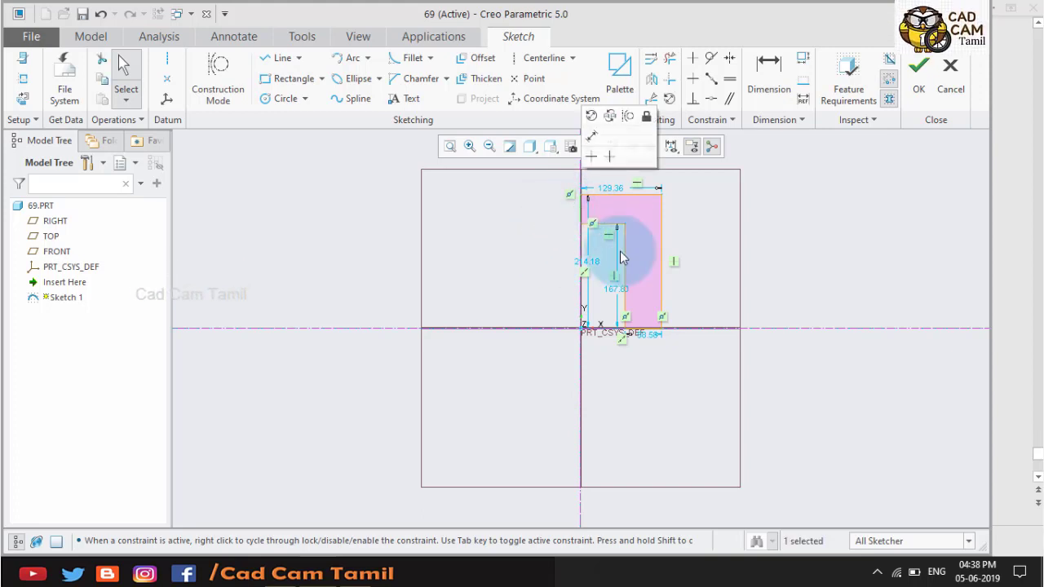
ctrl+click(646, 334)
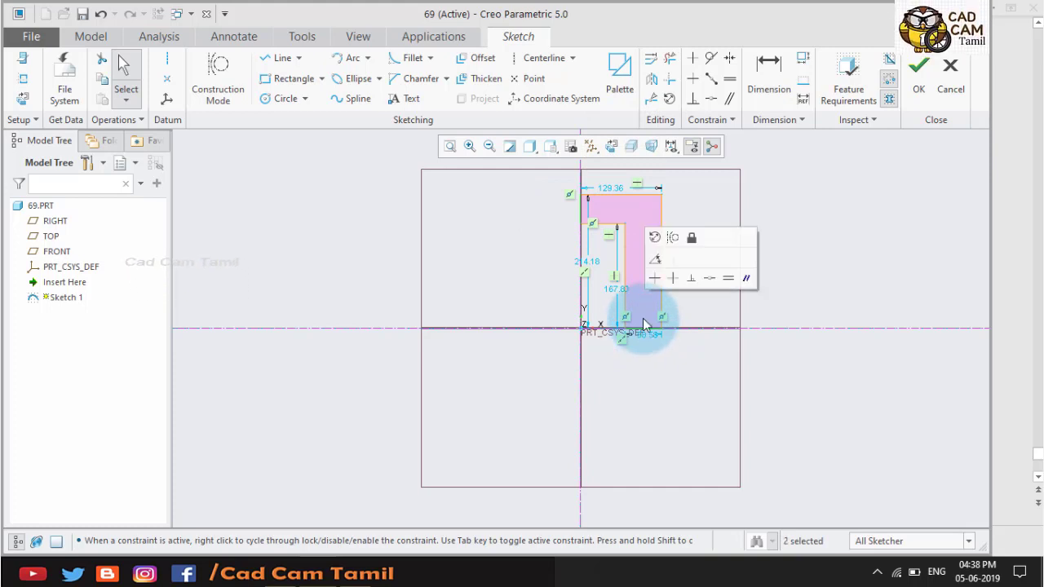
click(728, 280)
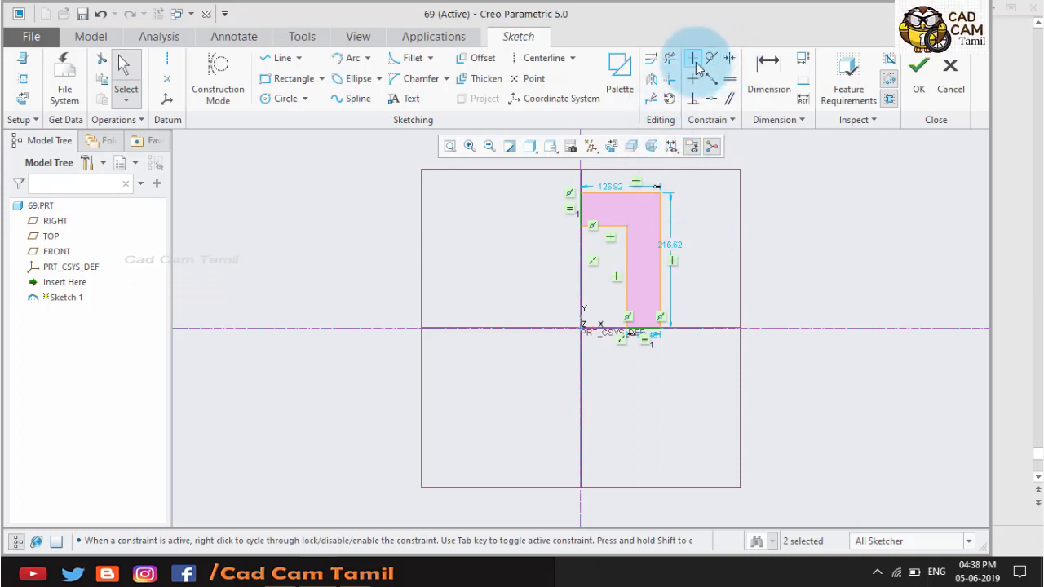
Step: Dimension the right edge height and the top arm's 52.48 thickness
click(769, 74)
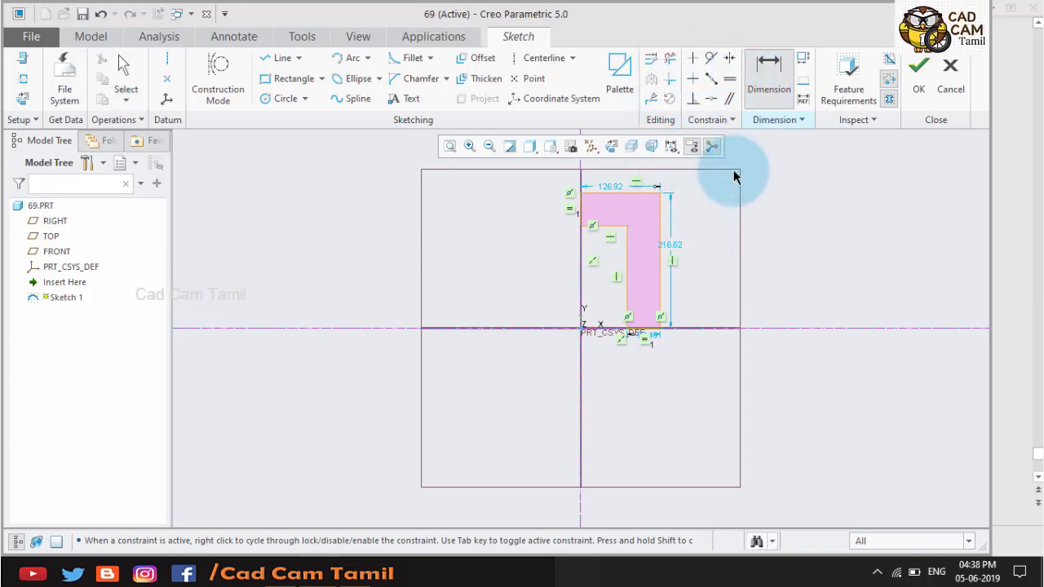
click(660, 240)
middle_click(745, 245)
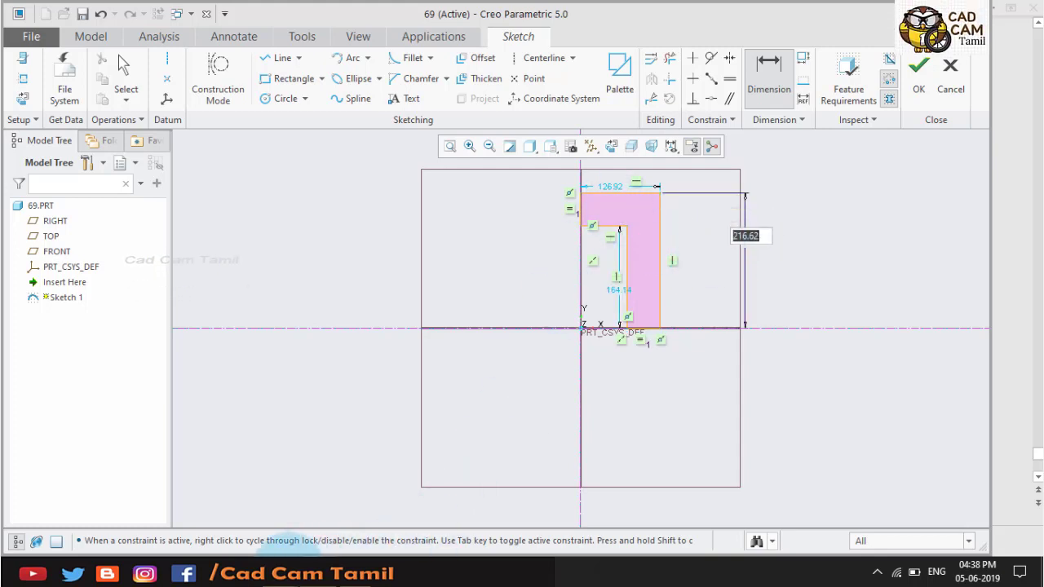
click(286, 522)
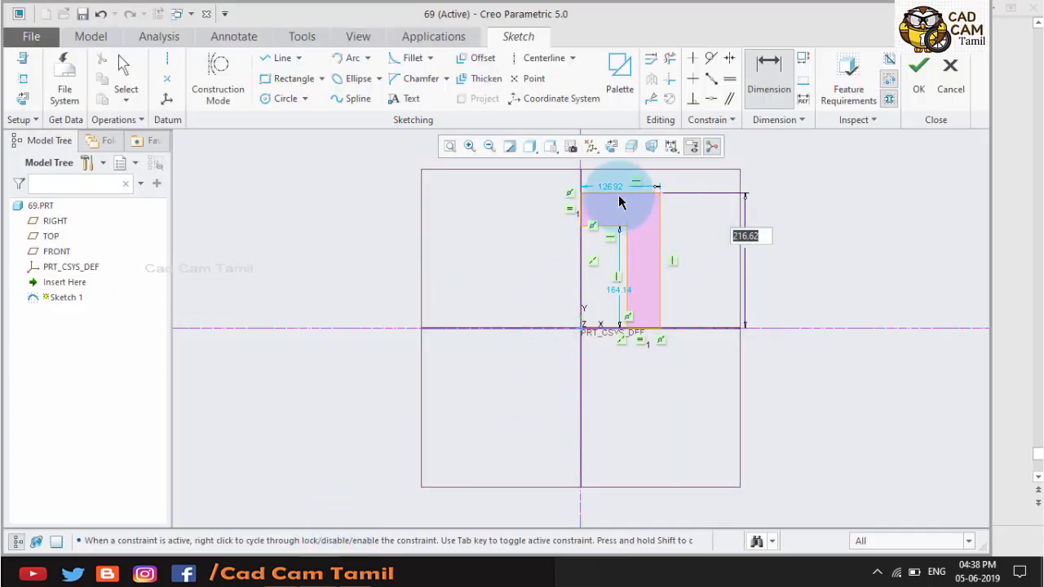
drag(618, 202, 582, 220)
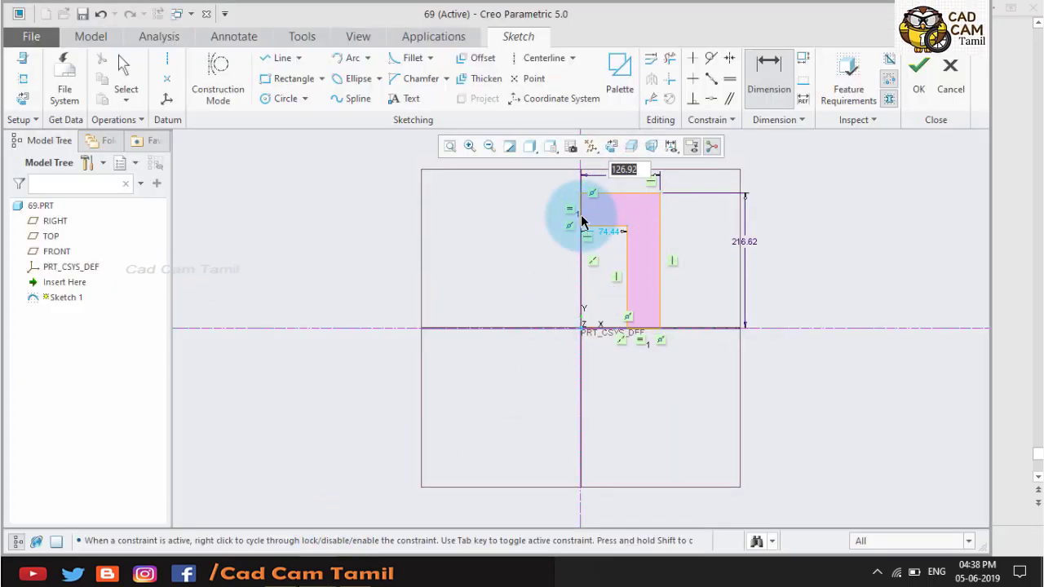
middle_click(547, 213)
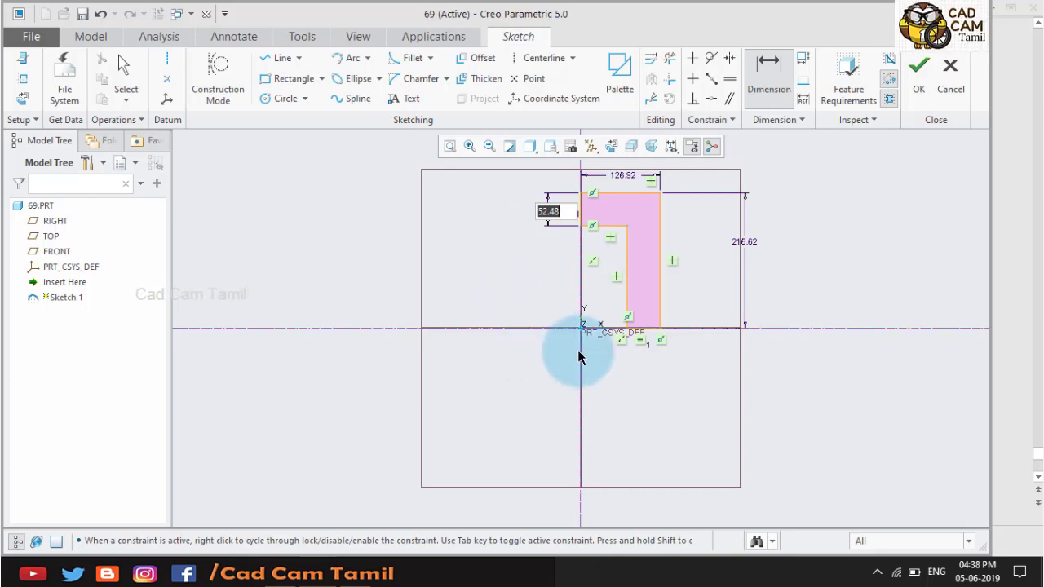
middle_click(634, 365)
Step: Box-select all entities of the sketch
scroll(521, 392, down, 2)
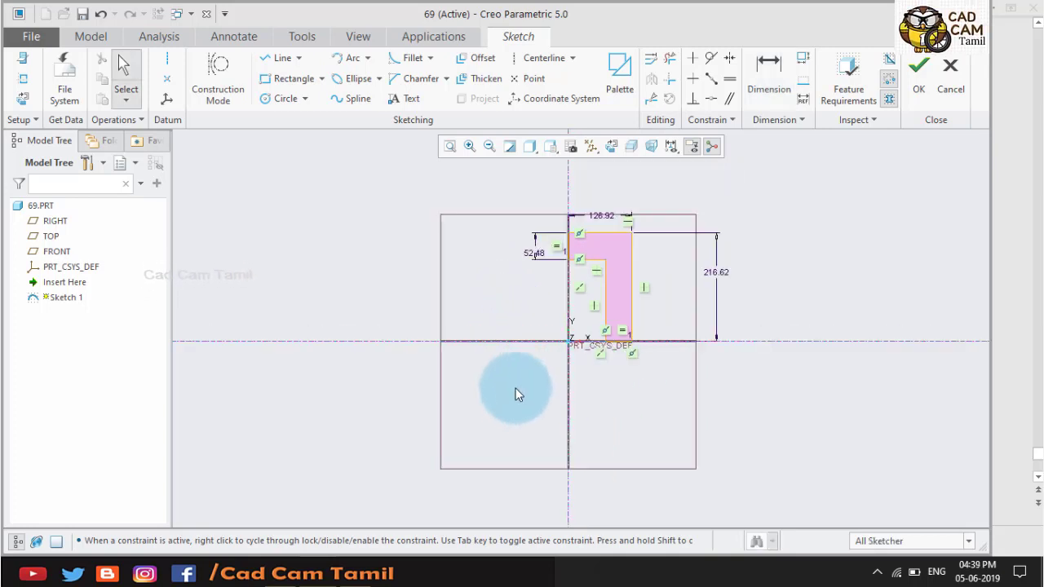
scroll(517, 392, down, 2)
scroll(577, 303, up, 2)
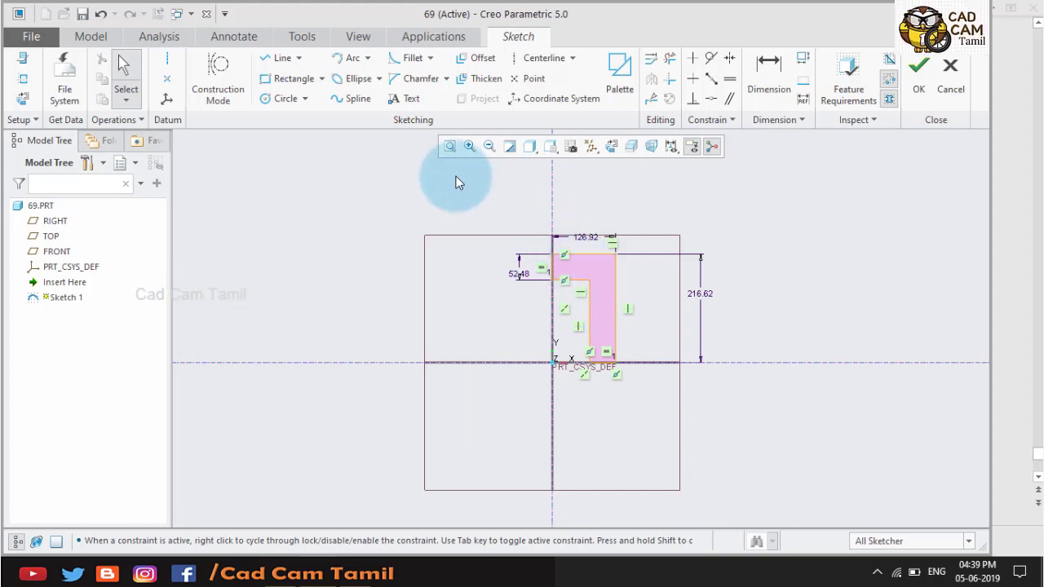
drag(486, 202, 758, 420)
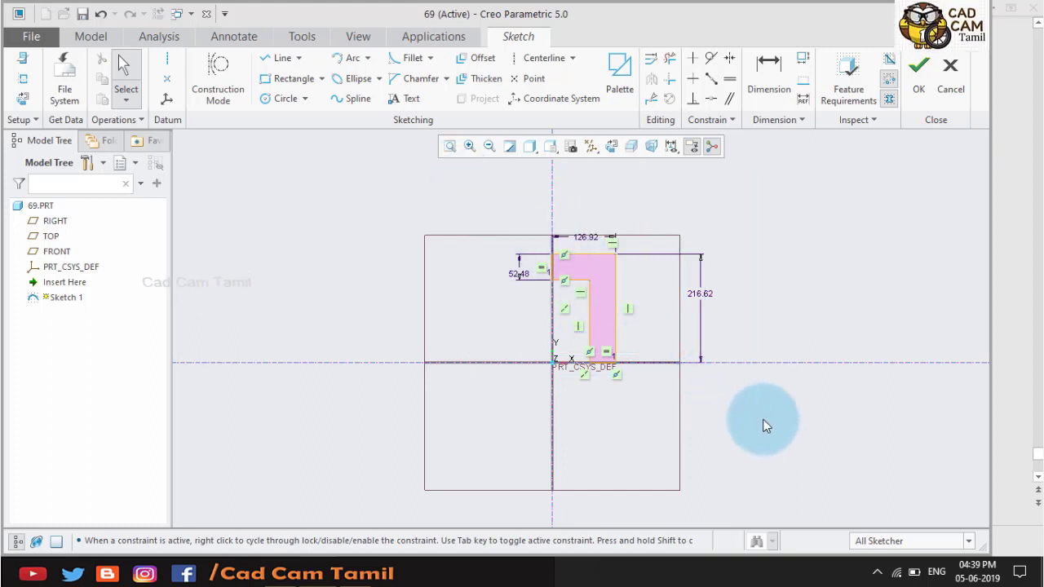
Step: Open the Modify dimensions editor with Regenerate turned off
click(650, 60)
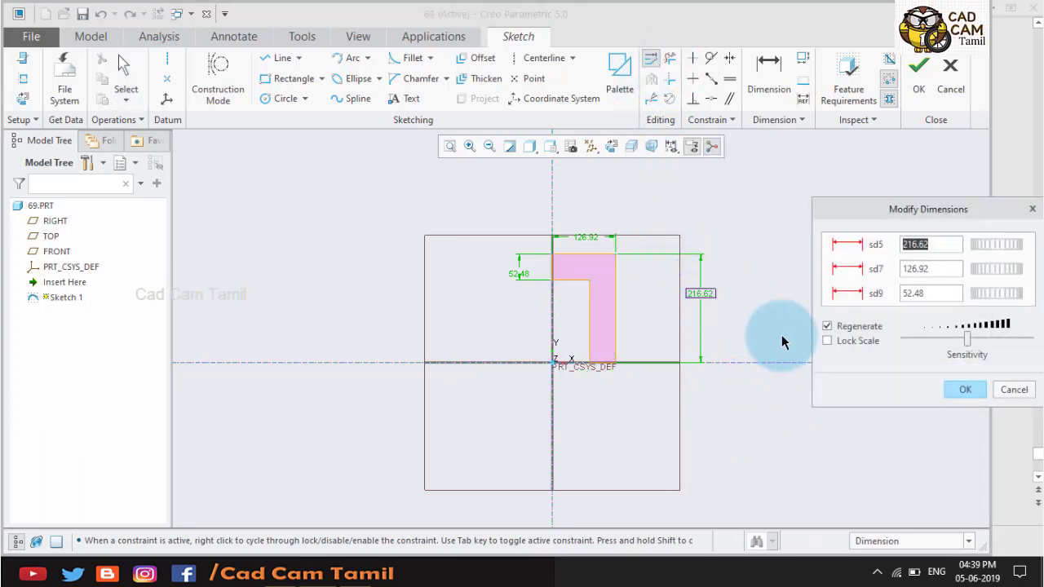
mouse_move(908, 210)
mouse_down()
mouse_move(814, 133)
mouse_move(830, 127)
mouse_up()
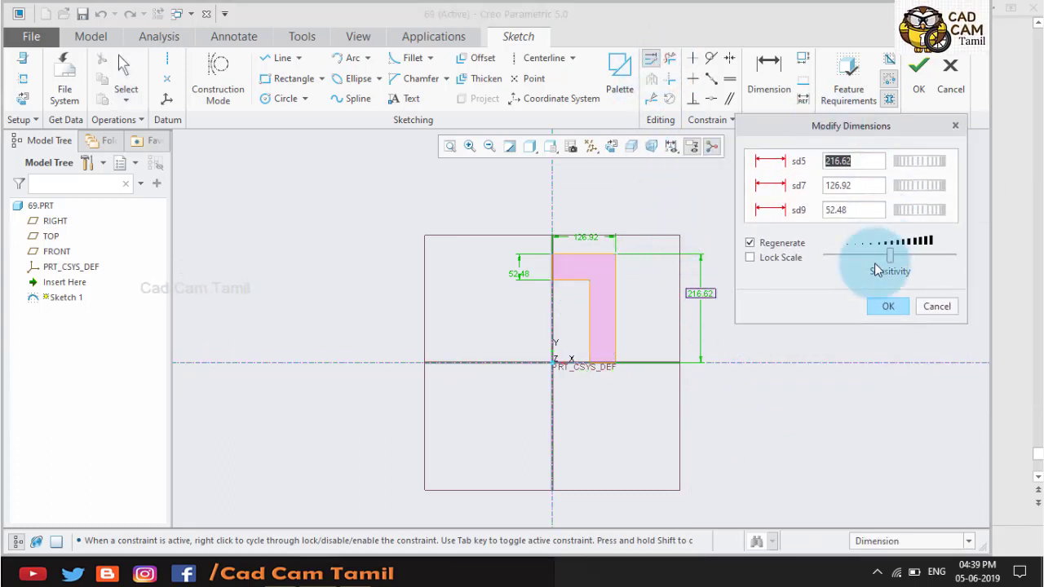
click(834, 353)
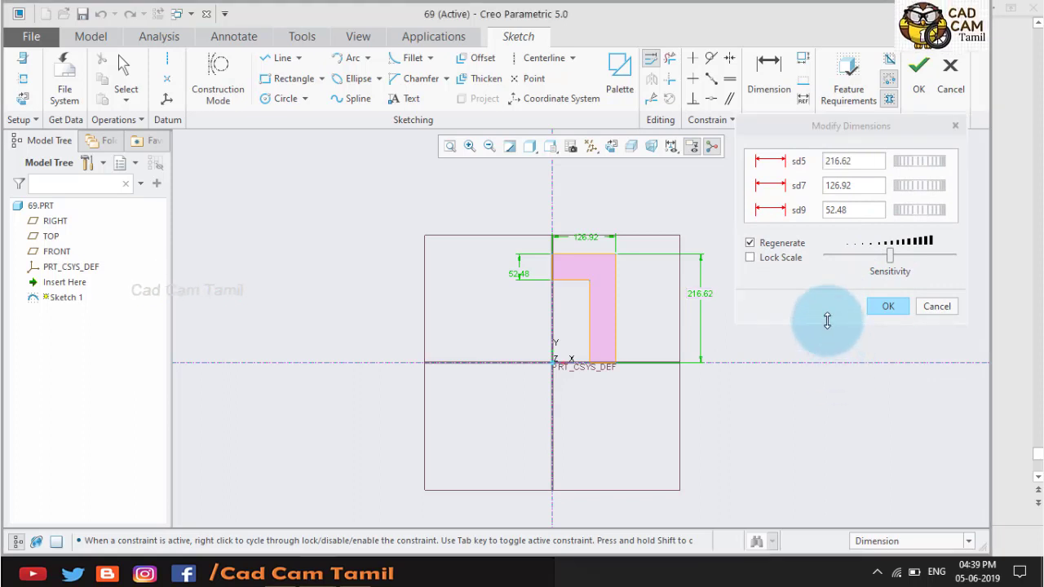
drag(831, 323, 832, 403)
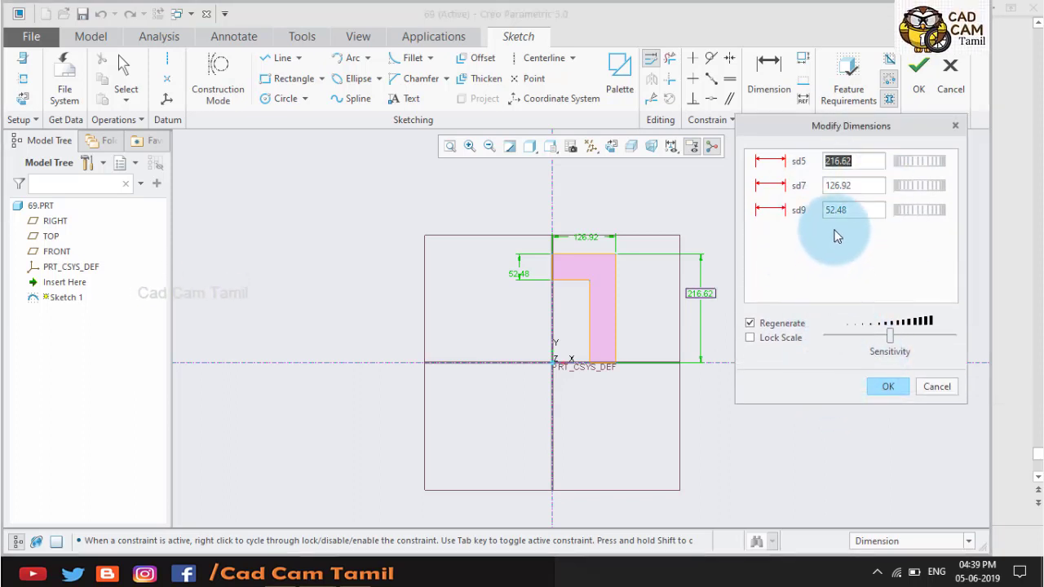
click(749, 323)
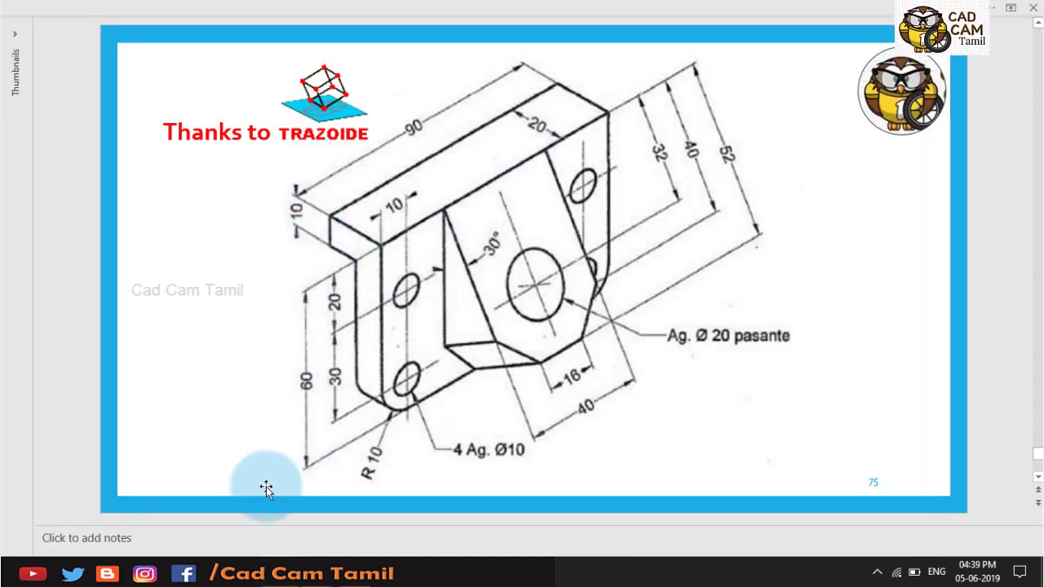
Step: Set height 60, width 20 and leg thickness 10, then refit the view
click(345, 514)
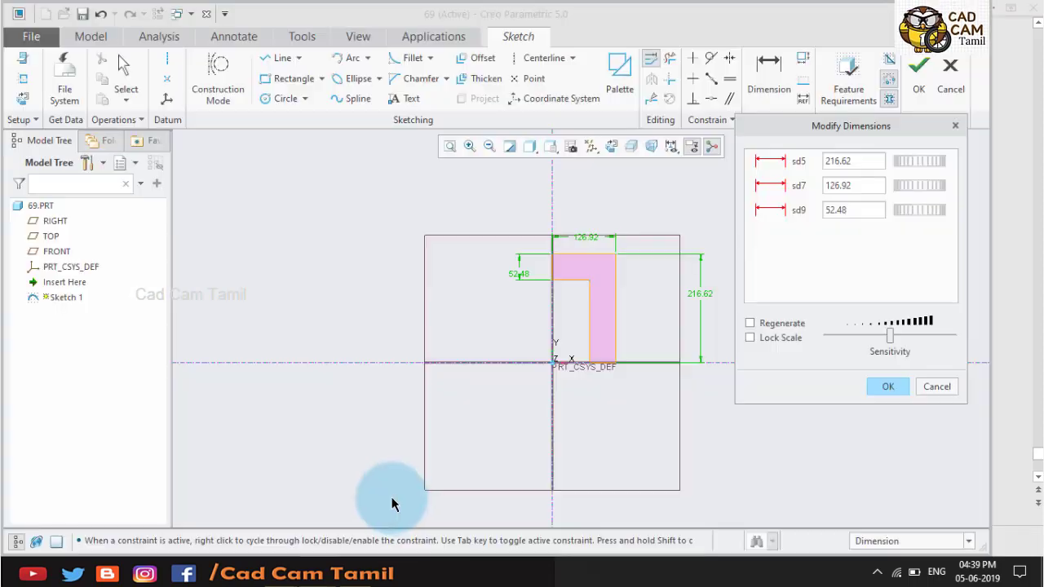
text(6)
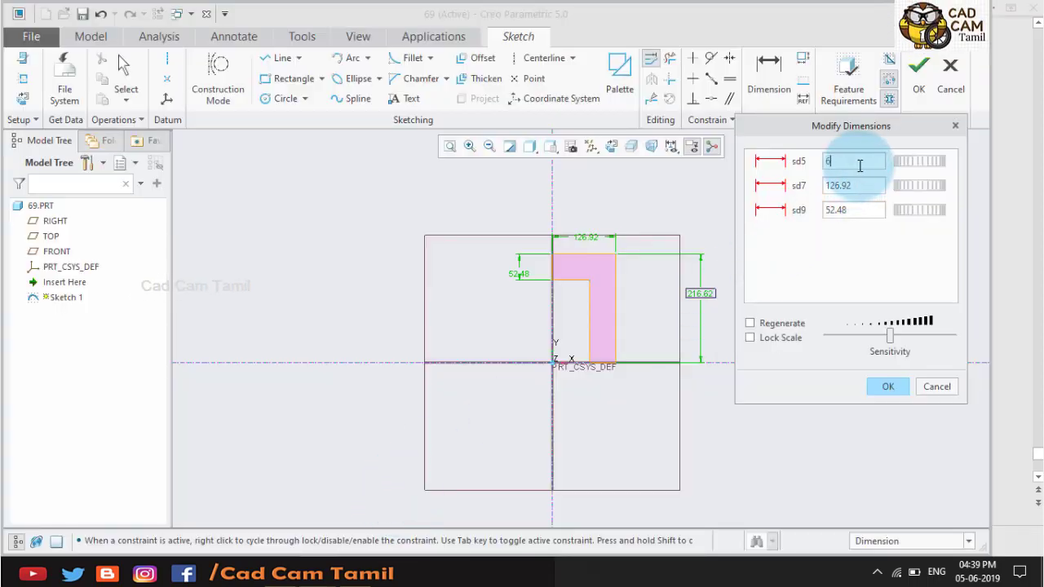
text(0)
key(Tab)
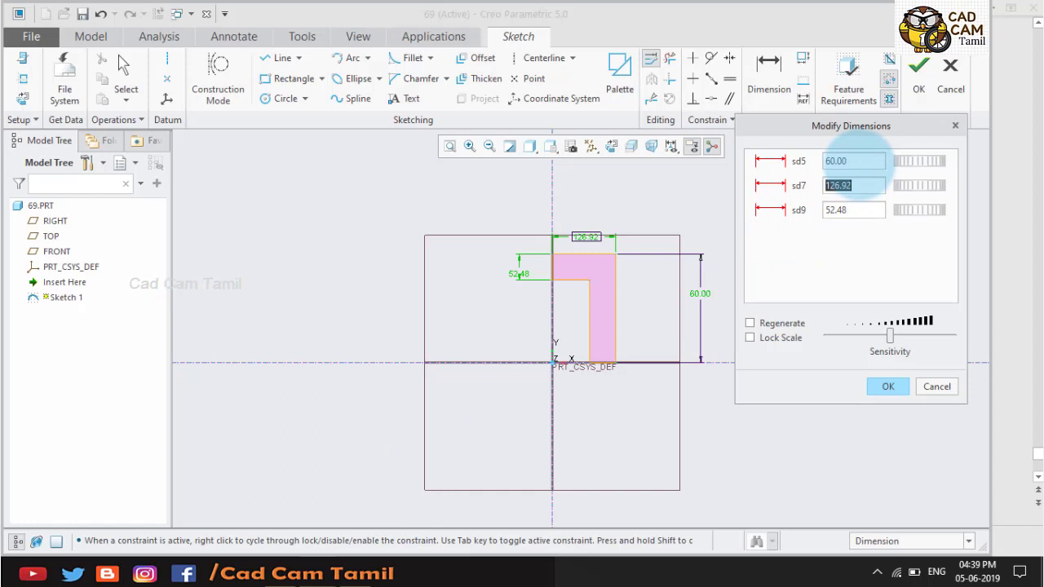
text(20)
key(Tab)
text(10)
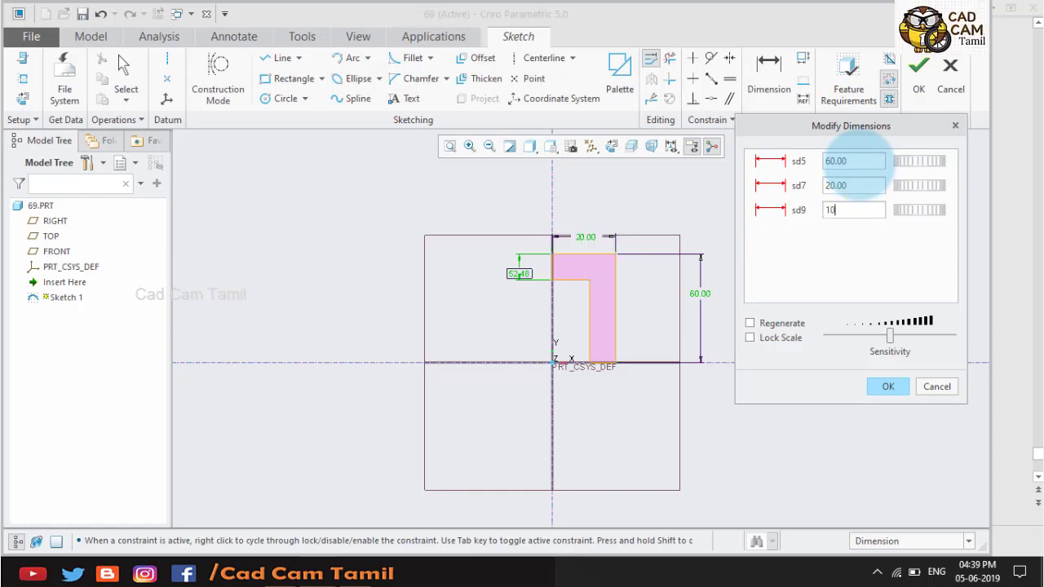
key(Tab)
click(887, 386)
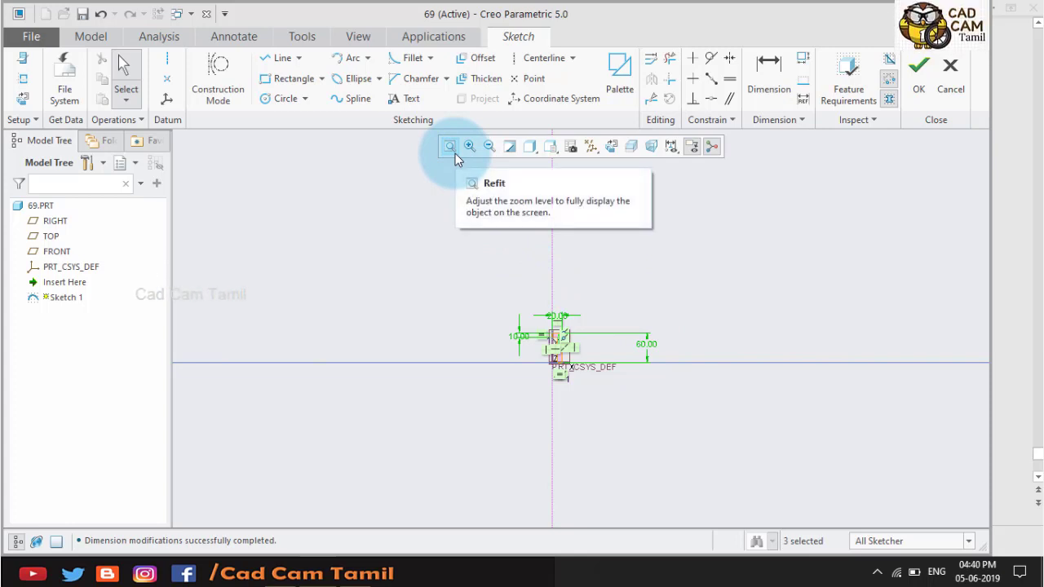
click(454, 154)
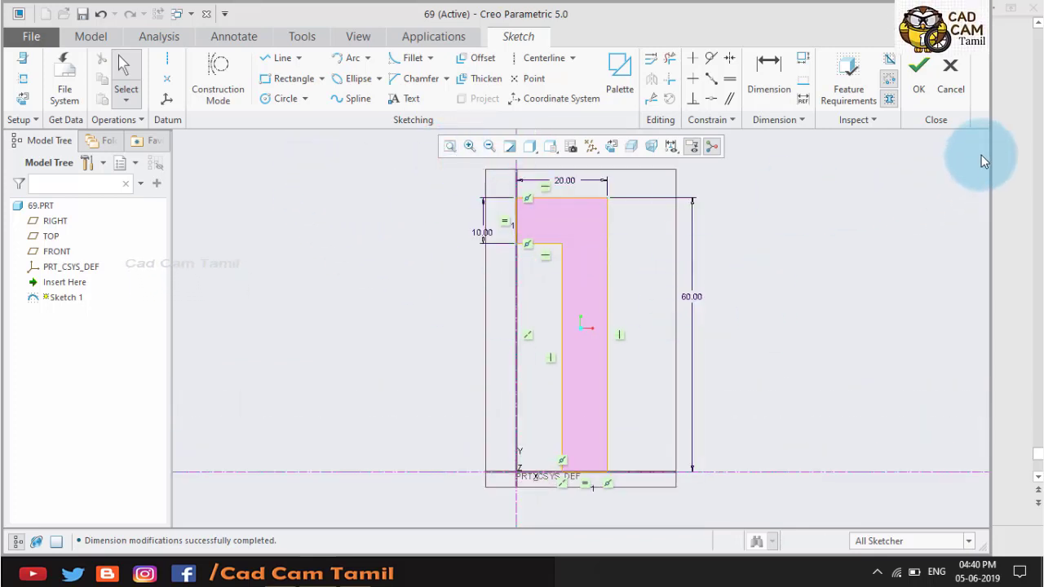
Step: Finish the sketch and extrude it 90 deep, symmetric about the sketch plane
click(918, 71)
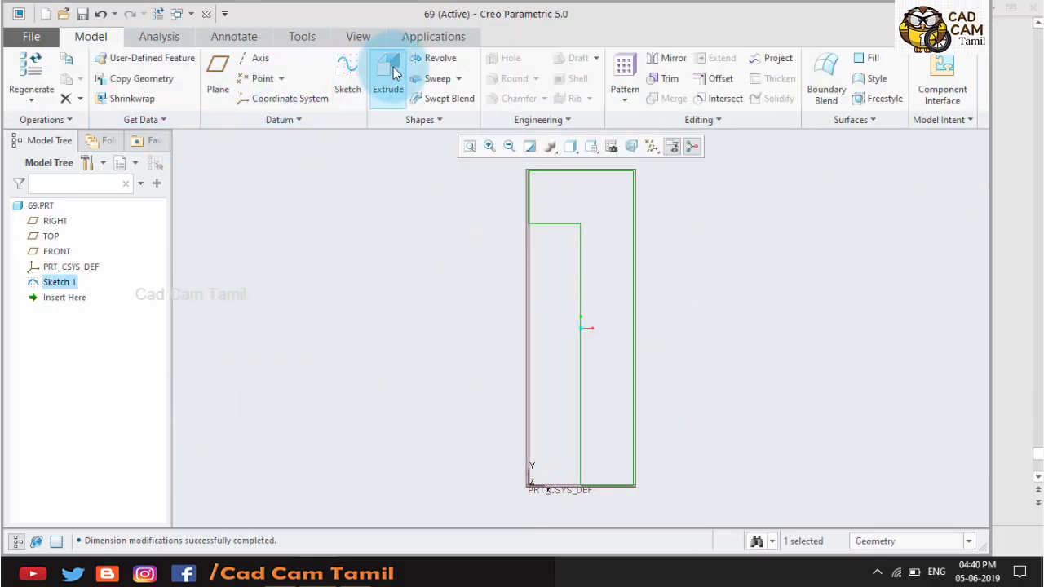
click(393, 72)
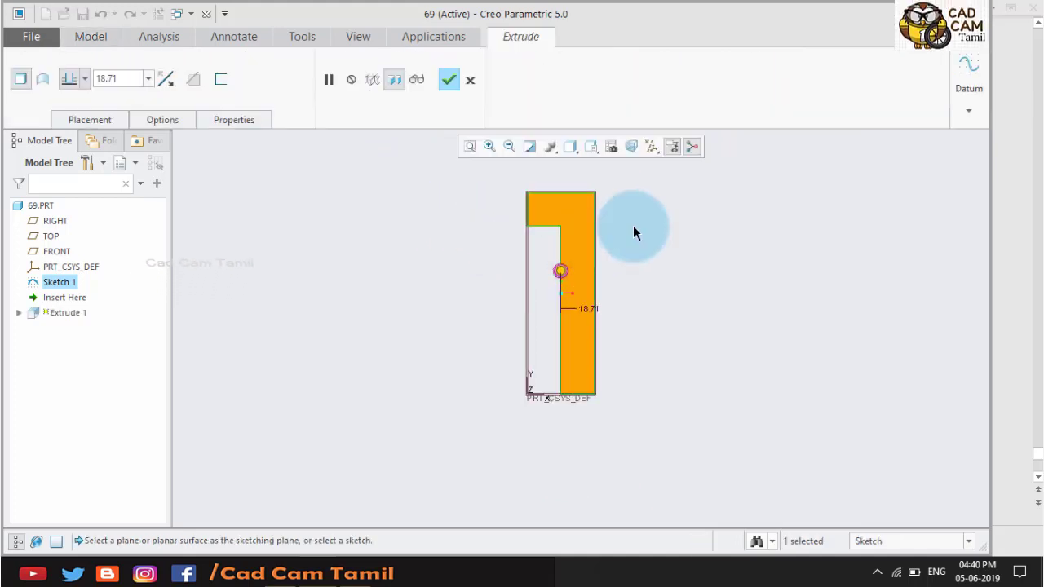
middle_drag(634, 233, 385, 395)
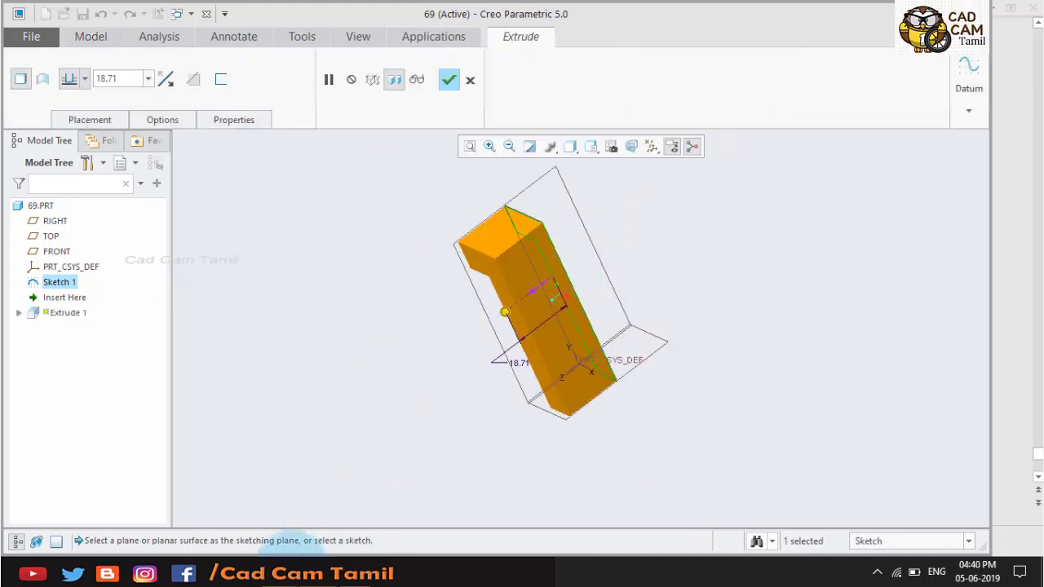
click(273, 570)
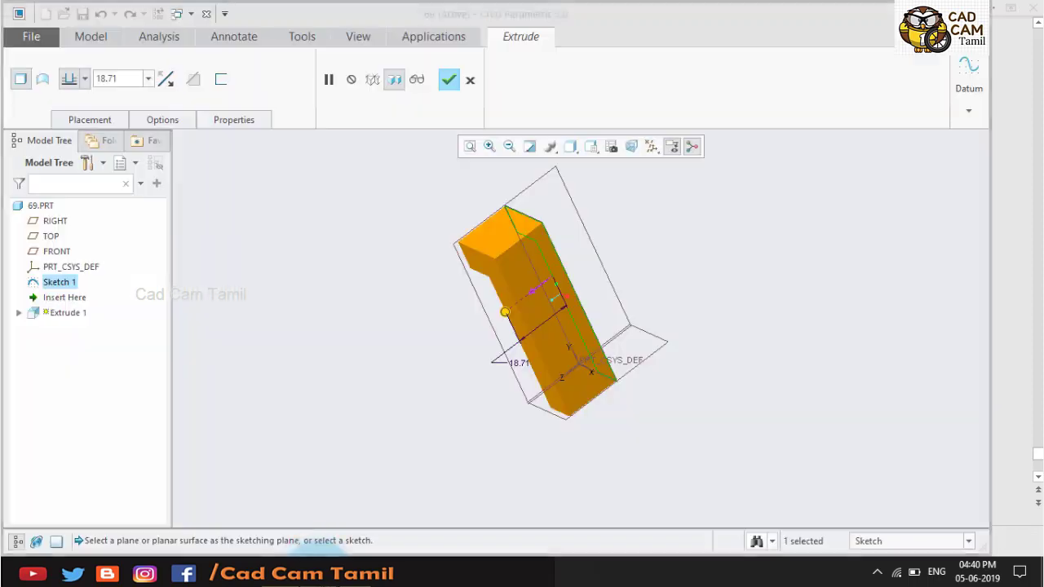
click(320, 569)
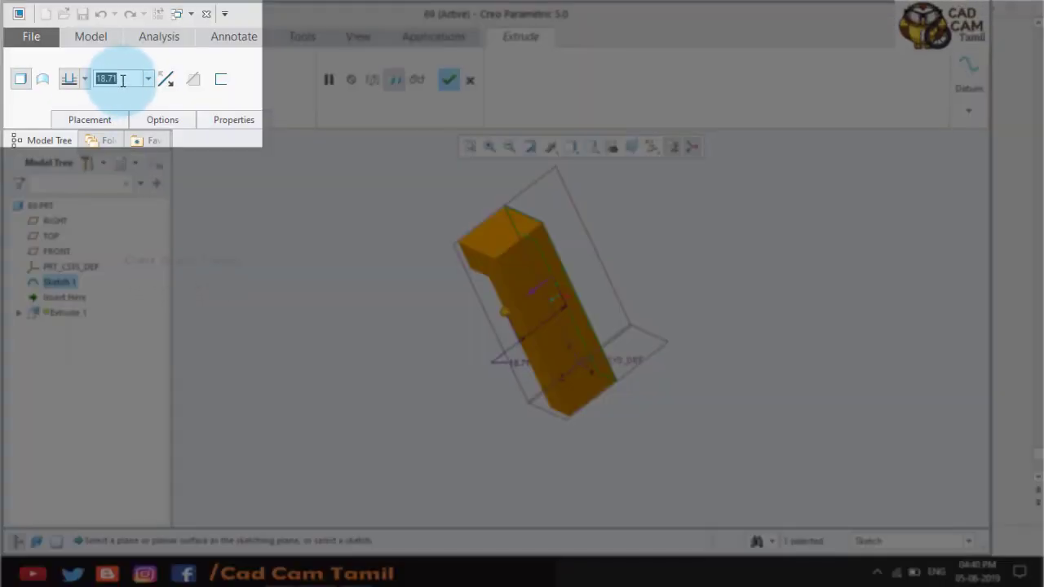
text(90)
key(Return)
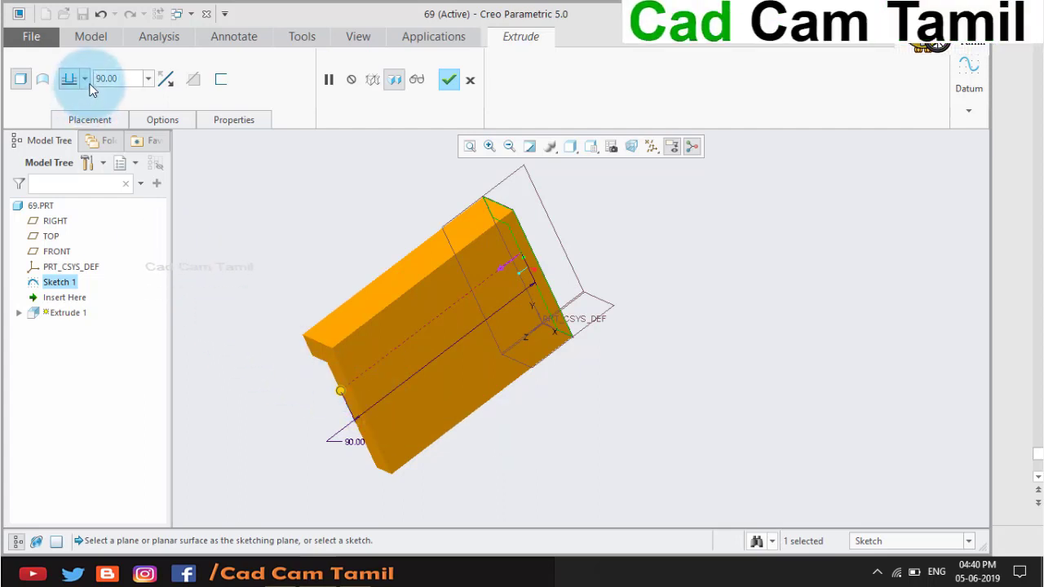
click(85, 79)
click(76, 126)
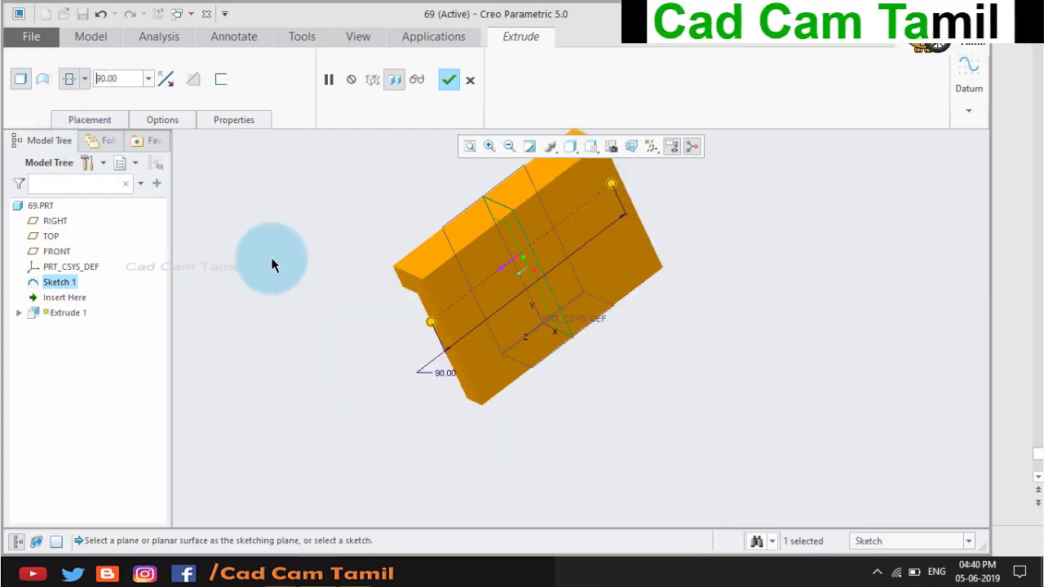
click(449, 80)
click(405, 205)
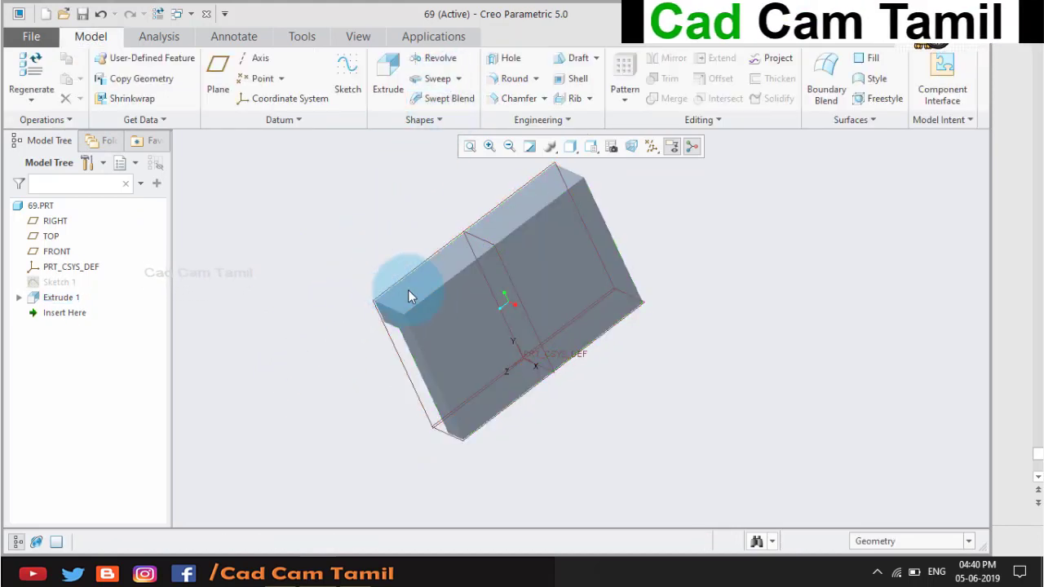
Step: Start a round on the left vertical corner edge of the leg
mouse_move(456, 335)
middle_down()
mouse_move(419, 314)
mouse_move(408, 257)
mouse_move(414, 286)
mouse_move(432, 279)
middle_up()
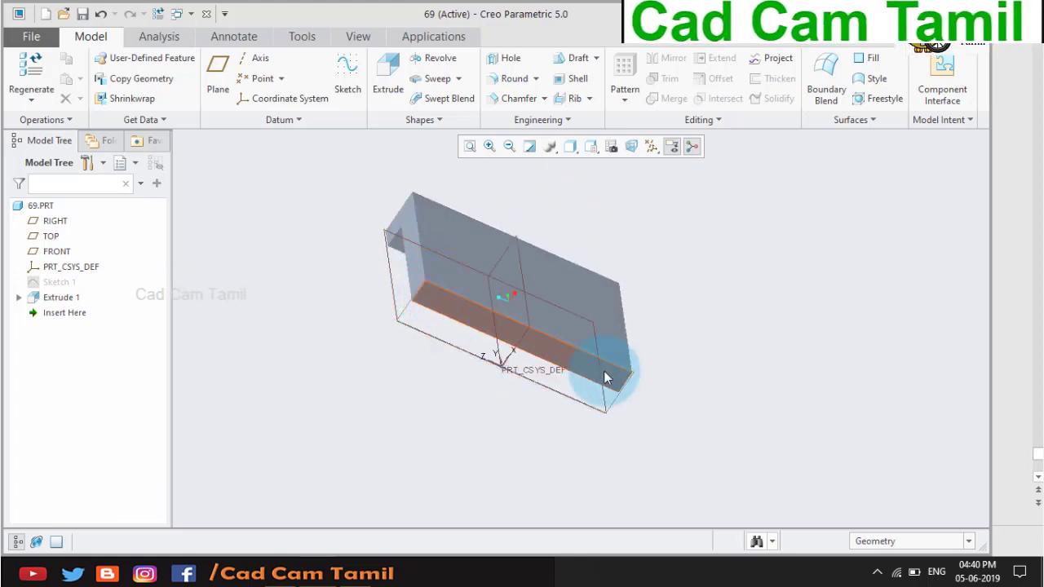
scroll(474, 276, up, 3)
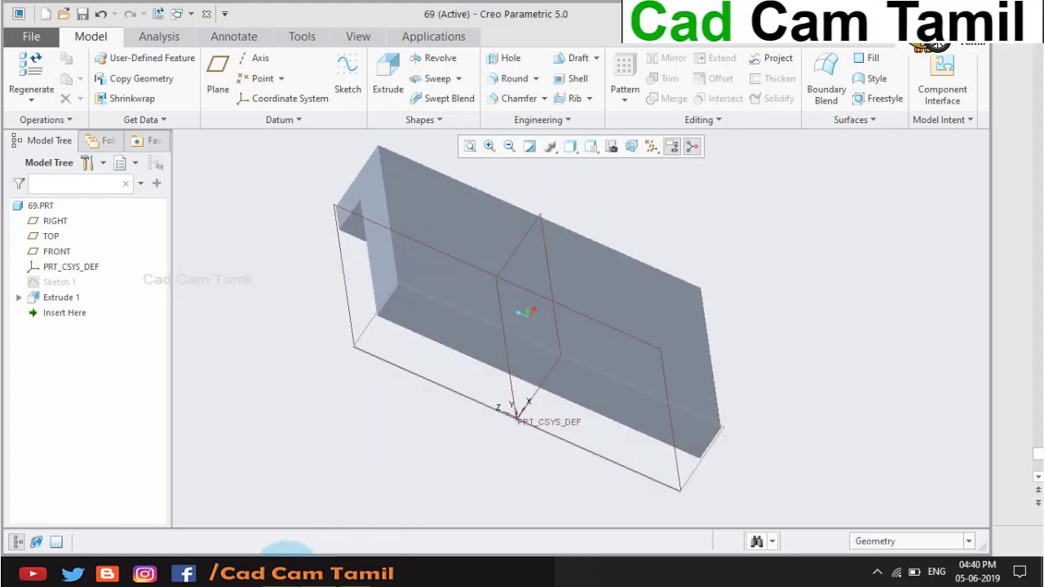
click(371, 571)
click(319, 547)
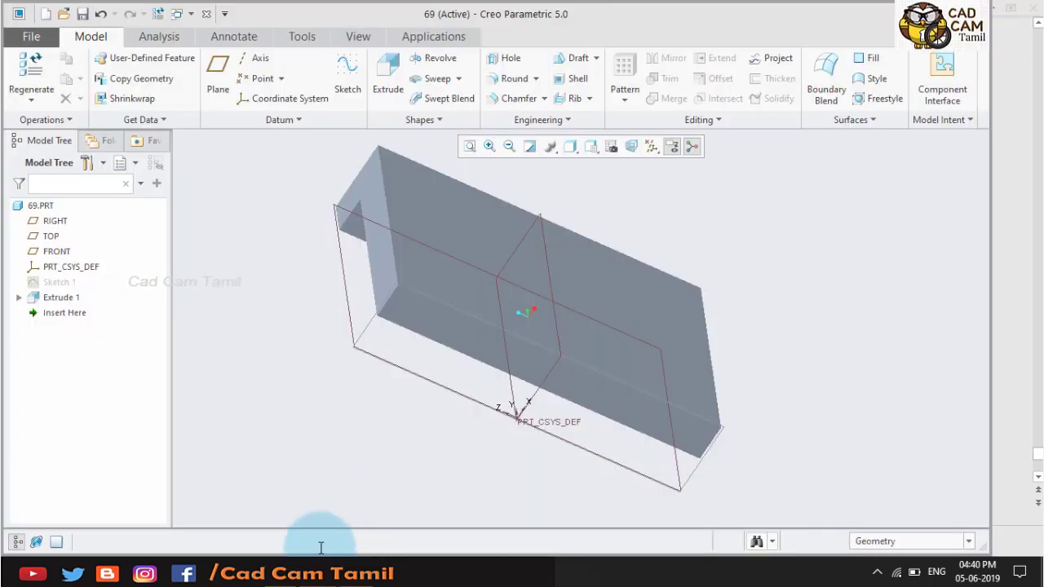
click(537, 82)
click(537, 85)
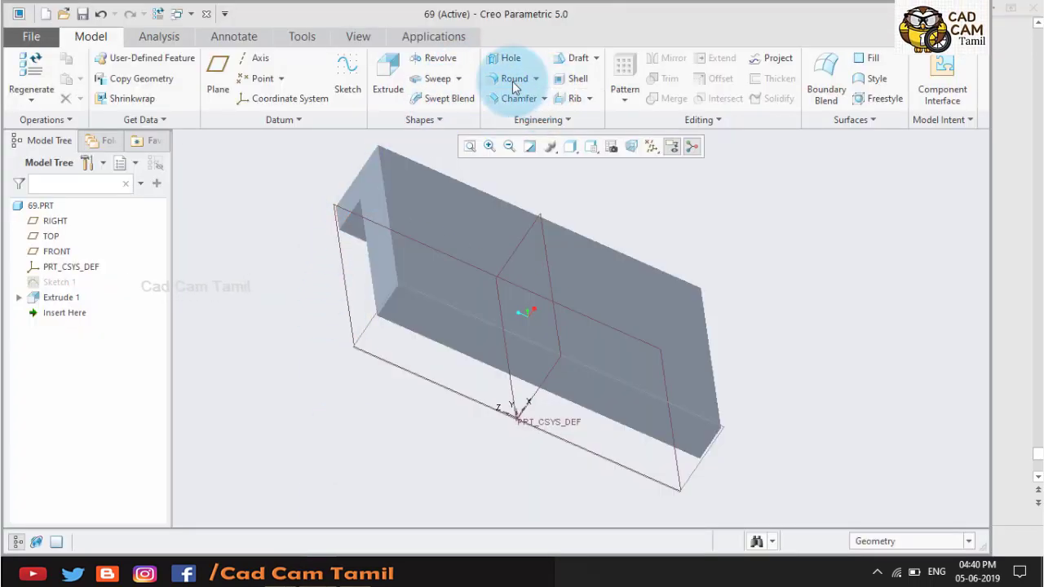
click(511, 80)
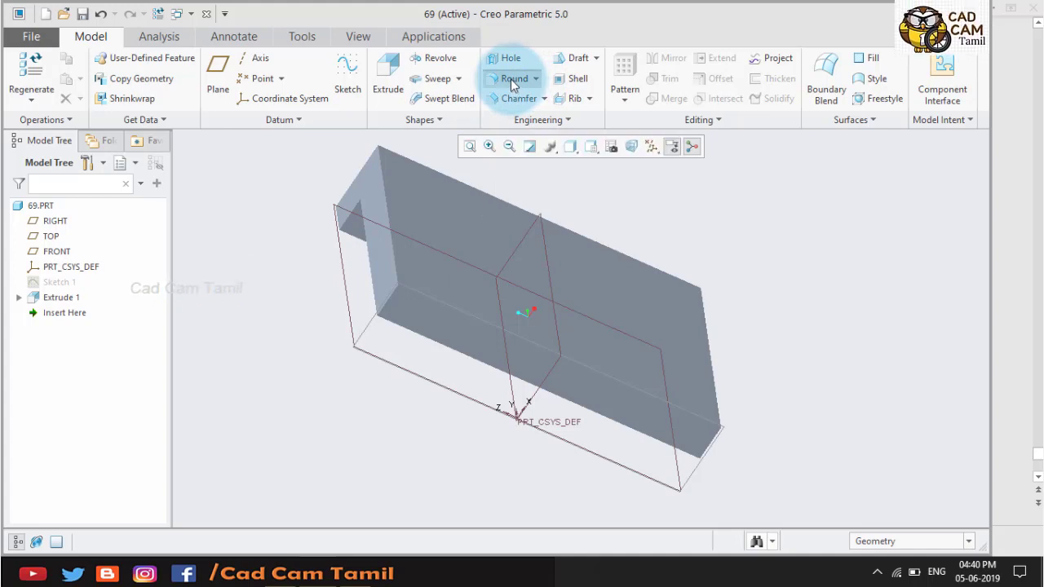
click(455, 338)
click(391, 294)
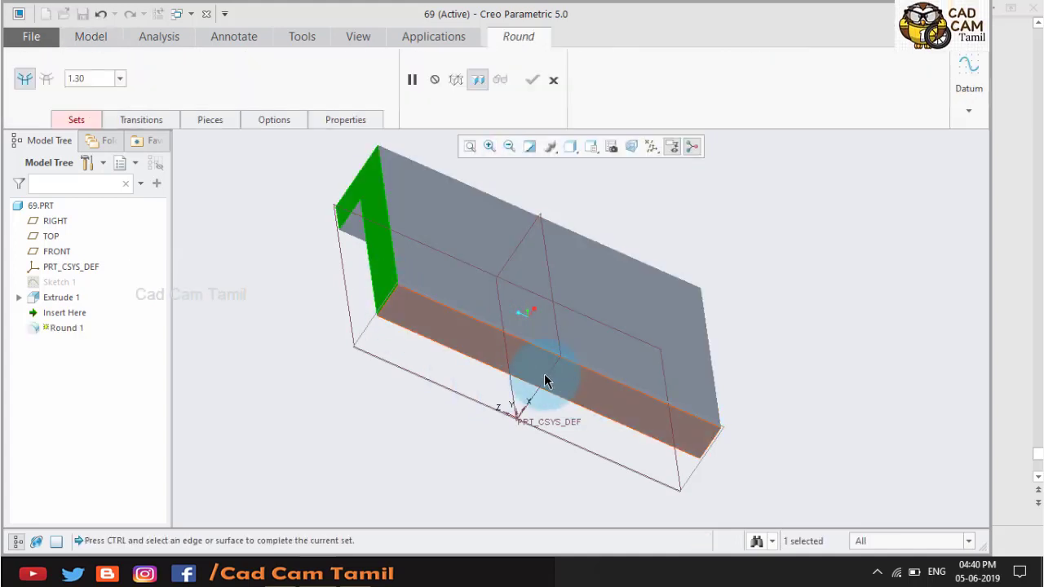
ctrl+click(393, 296)
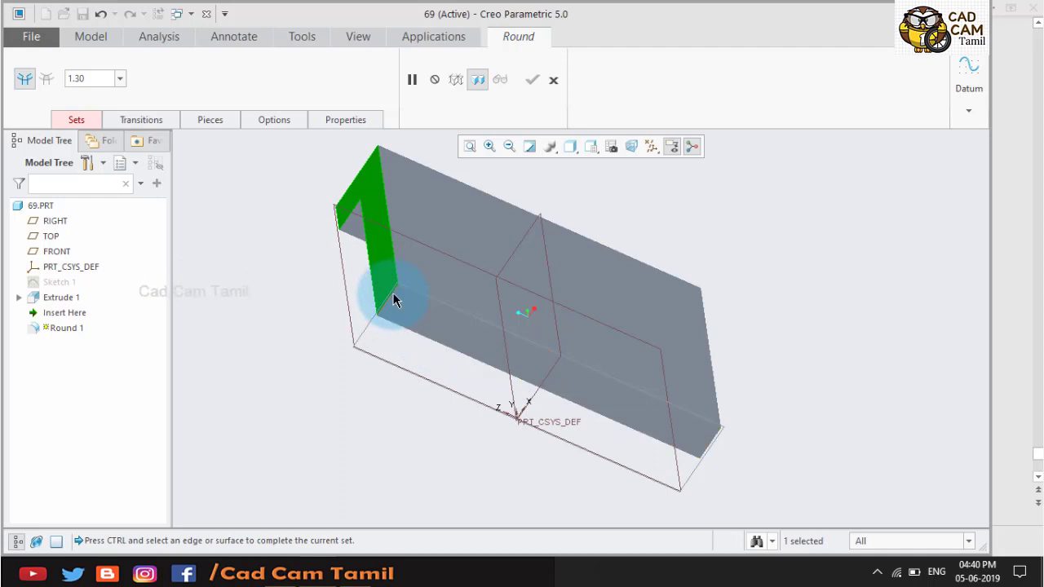
Step: Add the right corner edge and finish the round at 10 mm radius
mouse_move(856, 421)
middle_down()
mouse_move(804, 389)
mouse_move(722, 400)
middle_up()
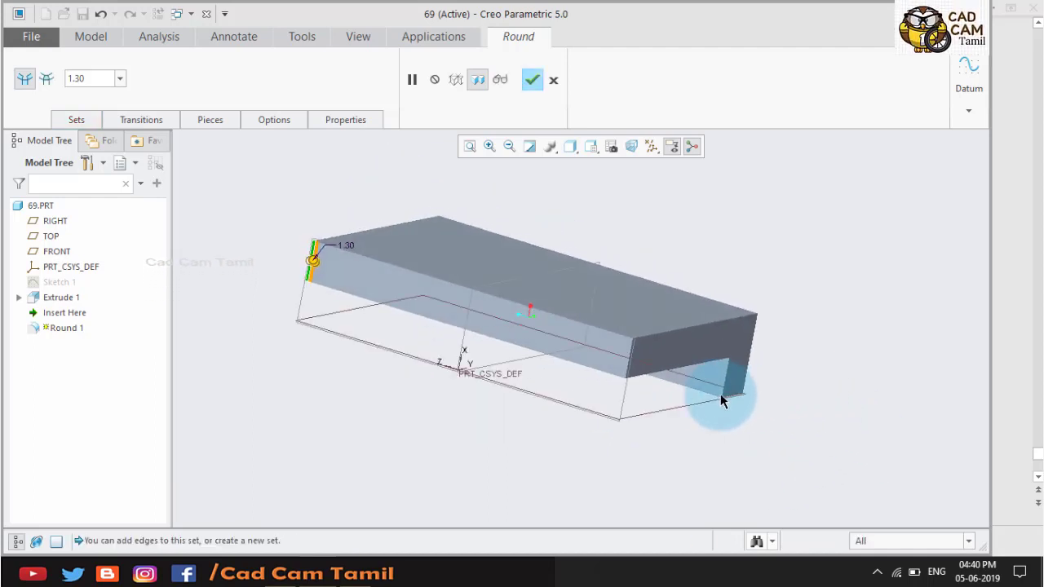
ctrl+click(629, 354)
double_click(91, 77)
text(10)
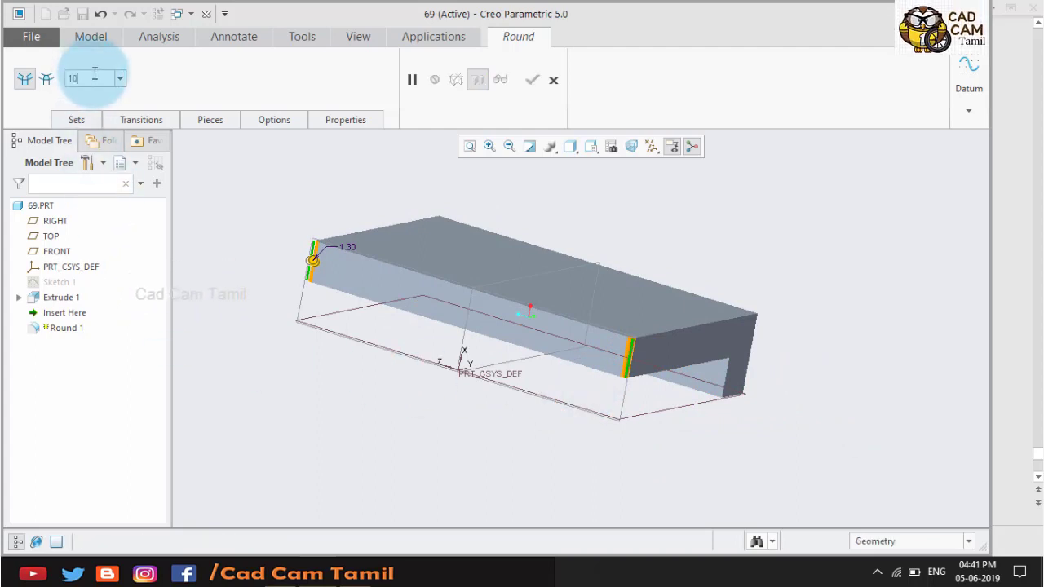
key(Return)
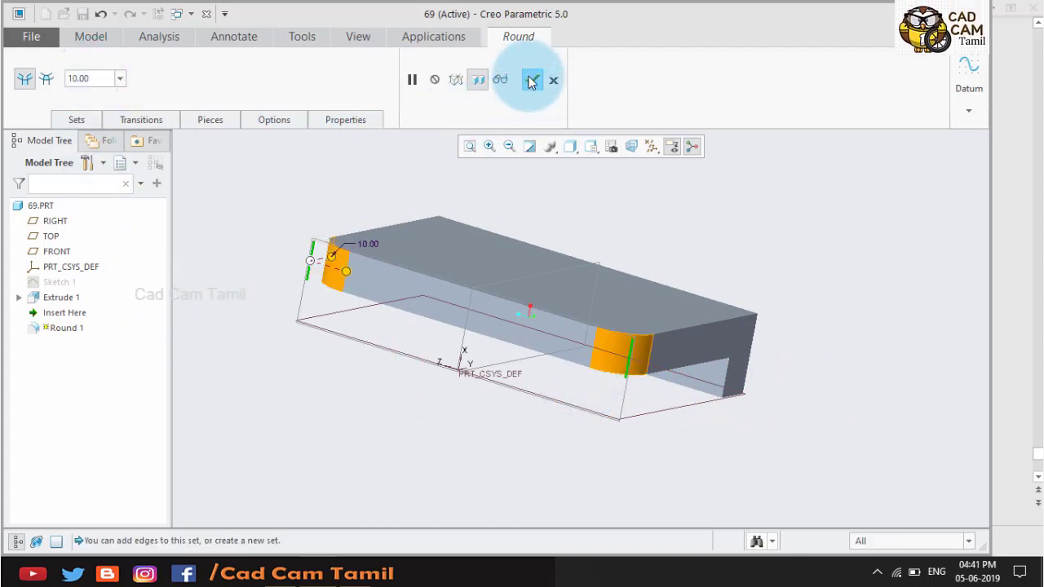
click(531, 80)
mouse_move(584, 259)
middle_down()
mouse_move(505, 330)
mouse_move(741, 310)
mouse_move(540, 272)
mouse_move(400, 212)
mouse_move(412, 238)
mouse_move(396, 227)
mouse_move(386, 185)
middle_up()
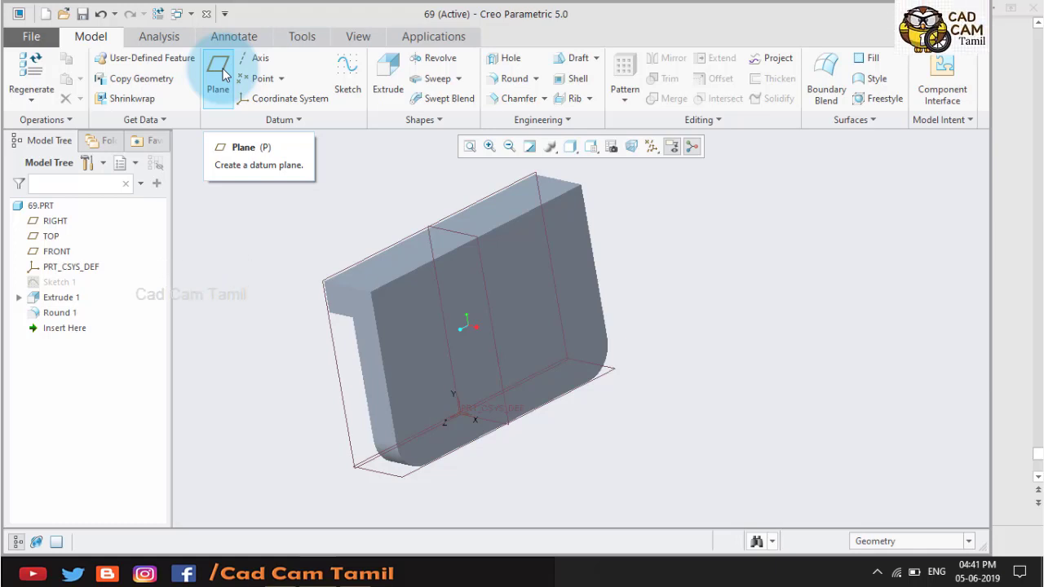
Step: Create DTM1 through the front face's edge, rotated 30° from that face
click(218, 75)
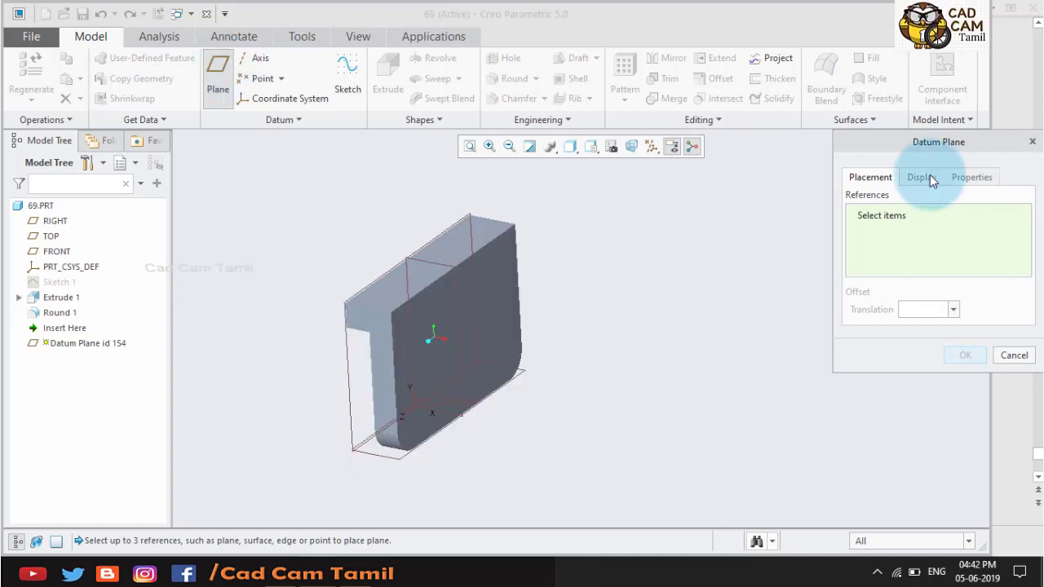
drag(940, 145, 829, 150)
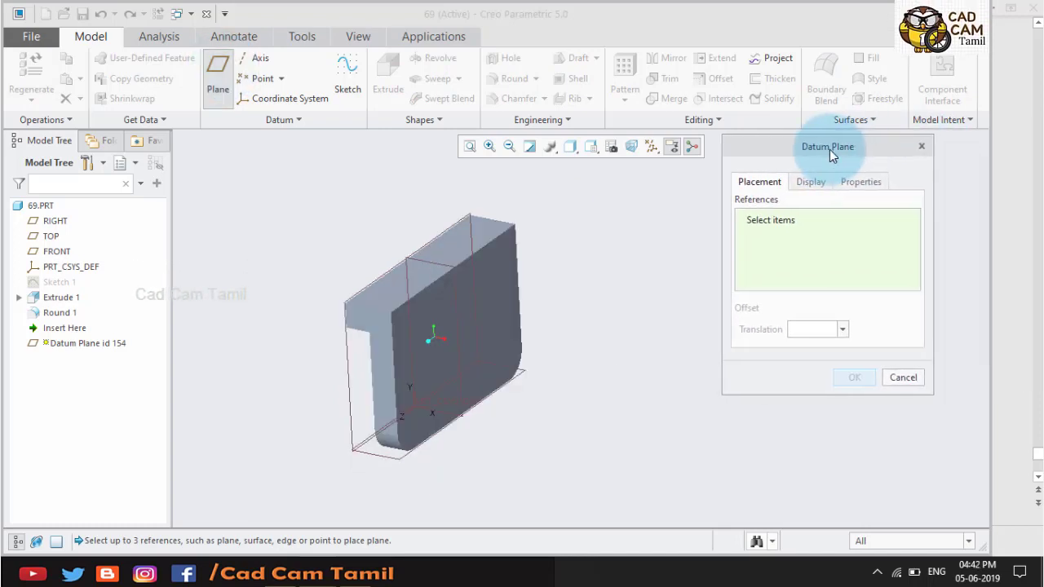
click(504, 266)
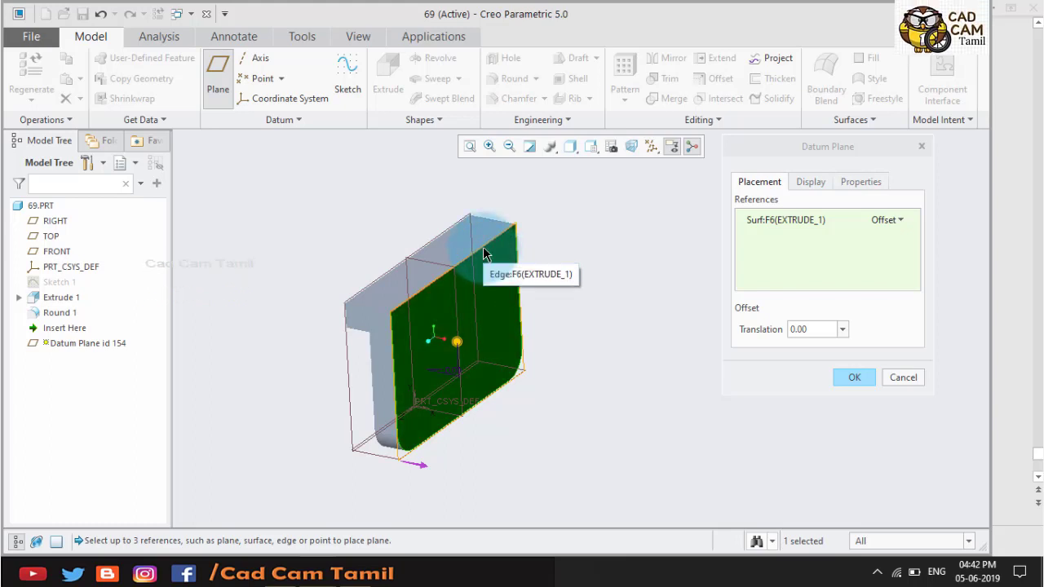
ctrl+click(482, 244)
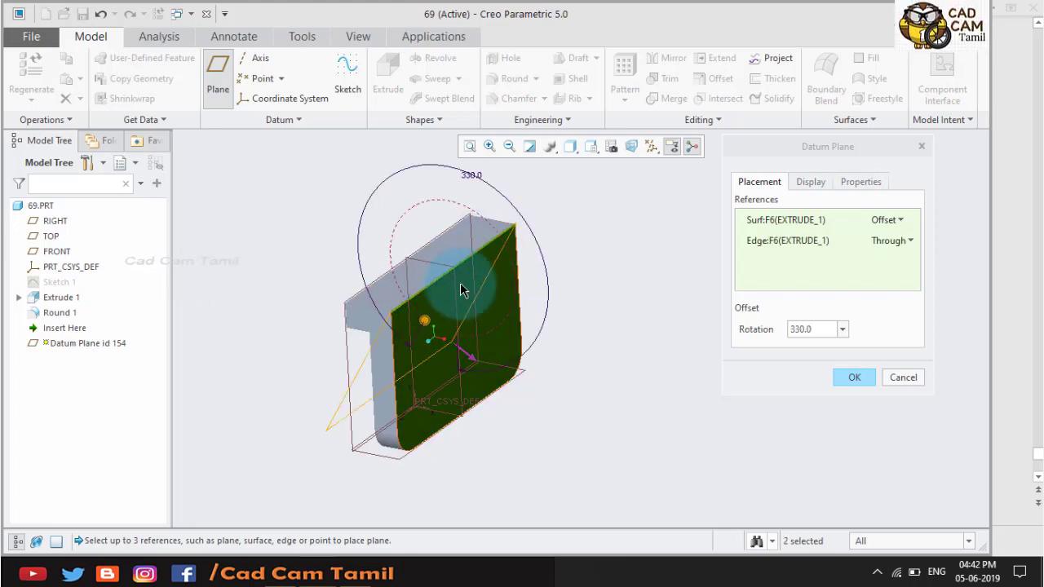
mouse_move(425, 329)
mouse_down()
mouse_move(448, 265)
mouse_move(459, 398)
mouse_move(503, 369)
mouse_up()
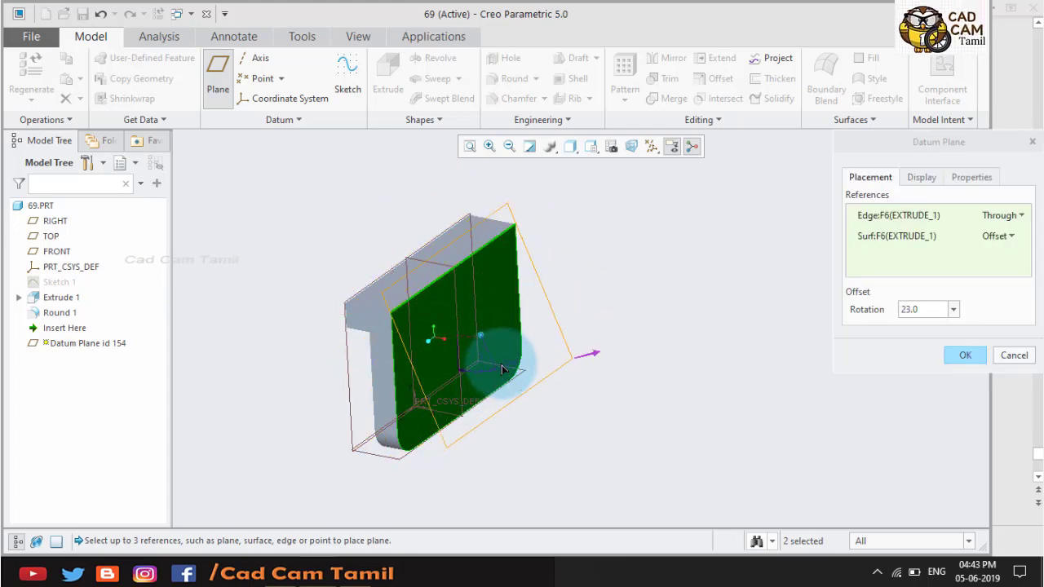
double_click(911, 311)
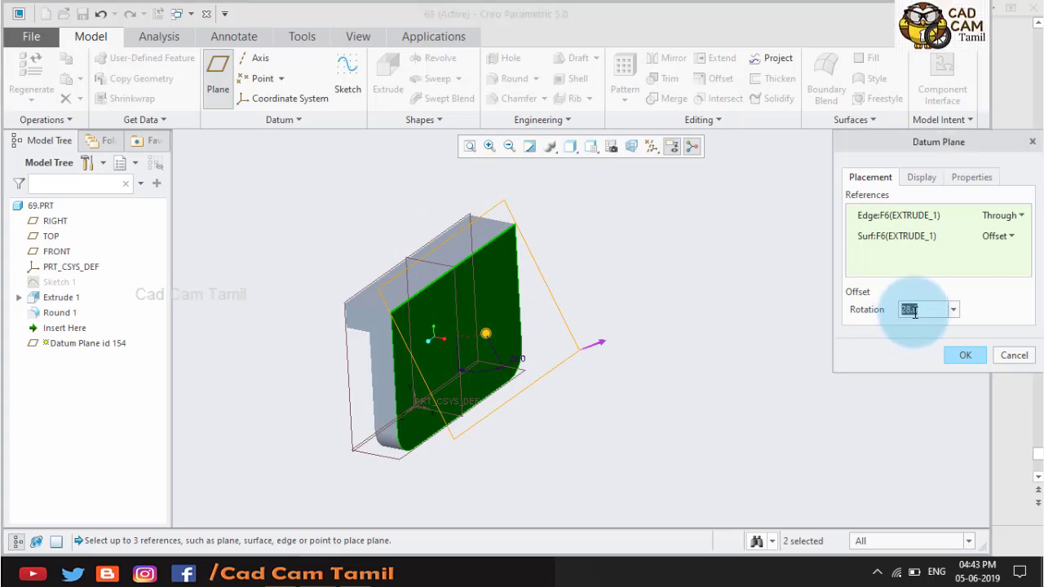
text(30)
key(Return)
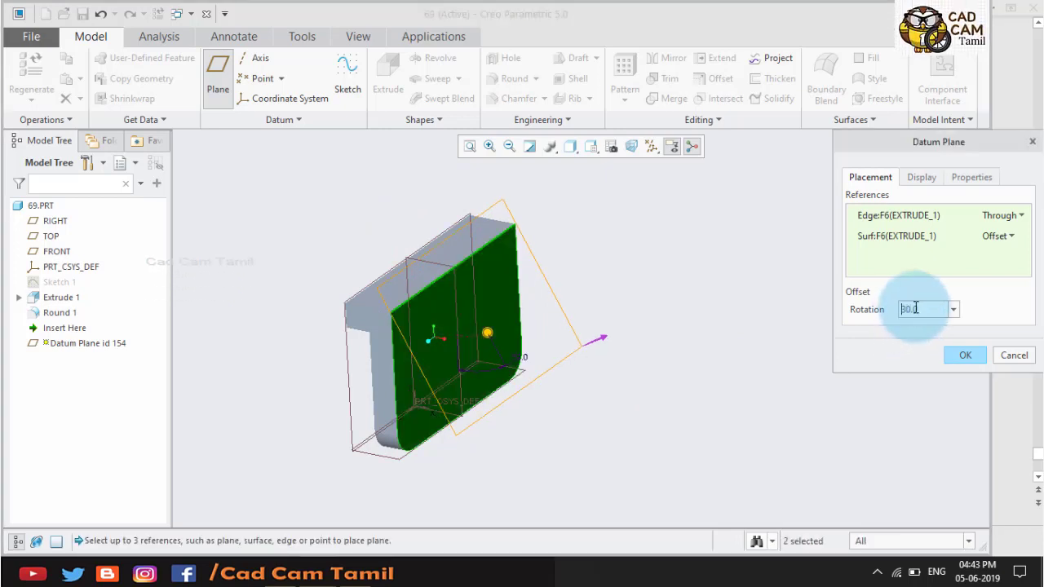
click(964, 357)
mouse_move(791, 325)
middle_down()
mouse_move(664, 256)
mouse_move(623, 321)
middle_up()
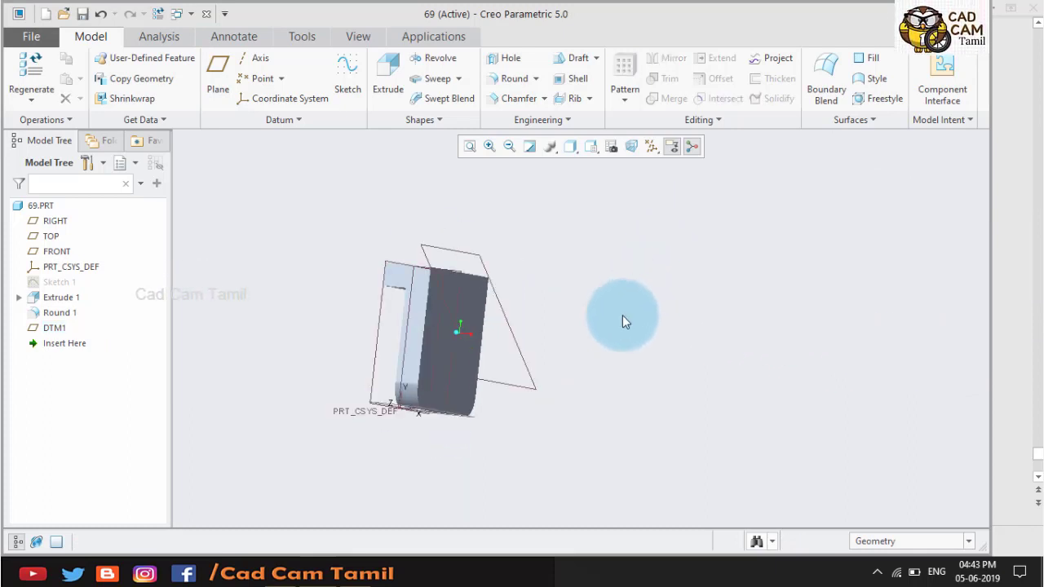
Step: Start a new sketch on the DTM1 datum plane and view it flat to the screen
mouse_move(481, 307)
middle_down()
mouse_move(473, 291)
mouse_move(492, 312)
mouse_move(576, 308)
mouse_move(546, 307)
middle_up()
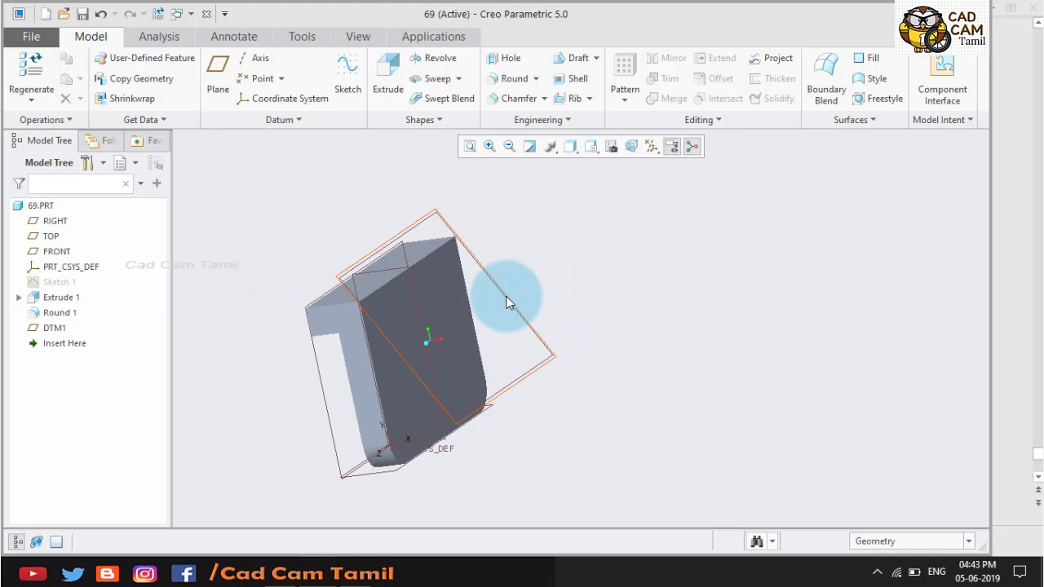
click(505, 303)
click(520, 226)
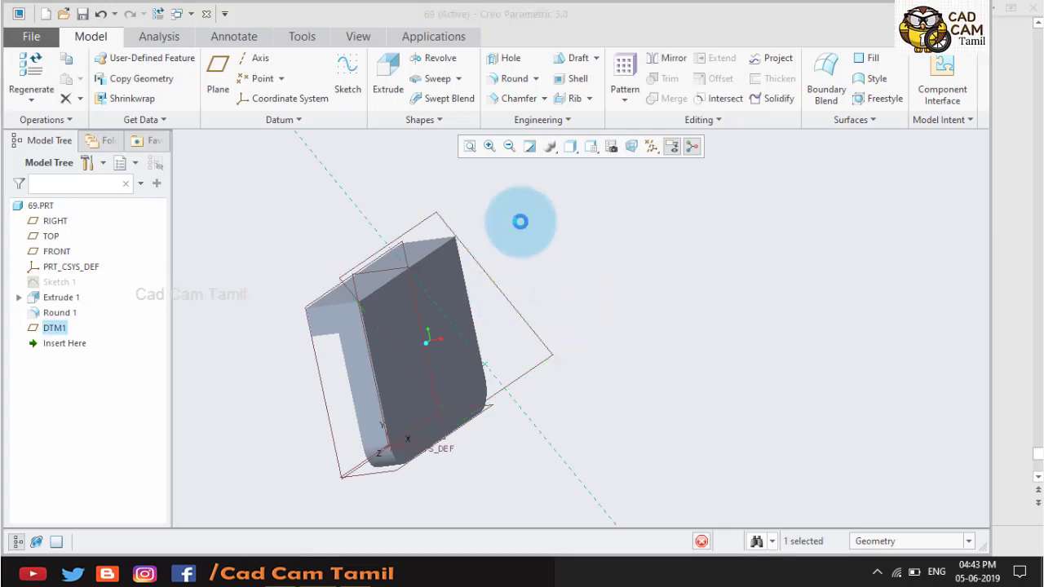
click(614, 147)
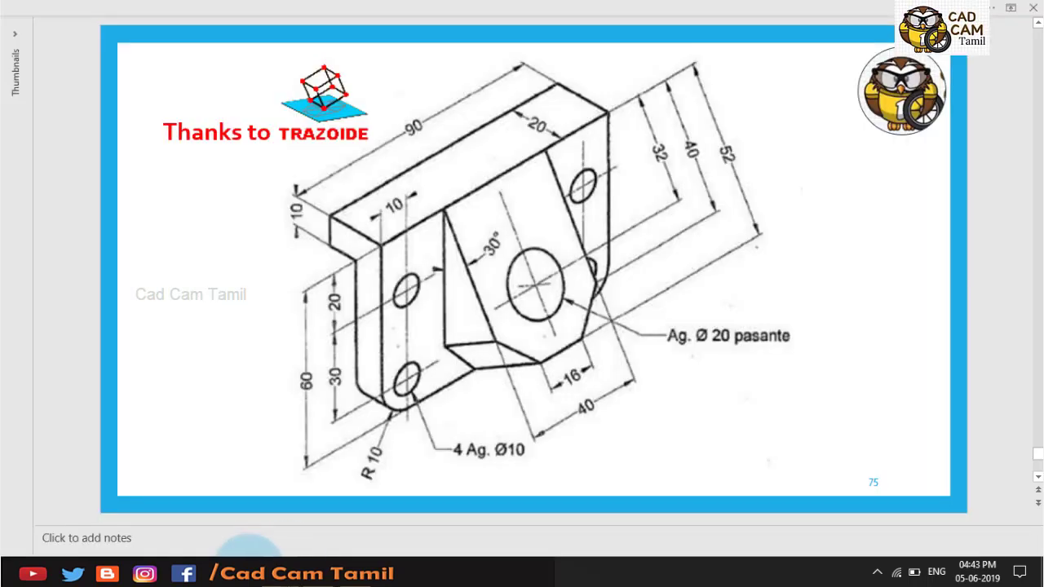
click(285, 570)
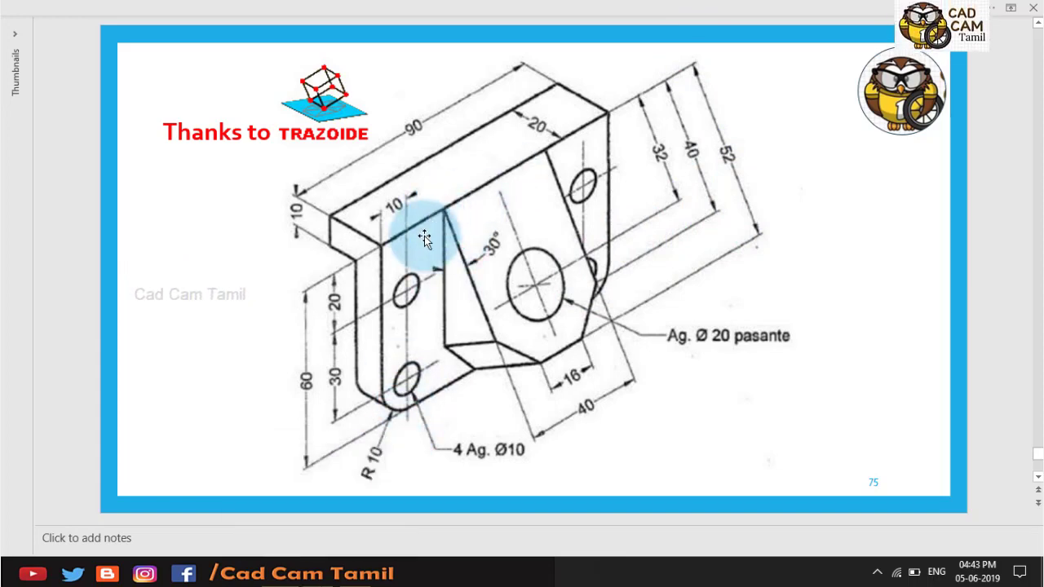
click(325, 551)
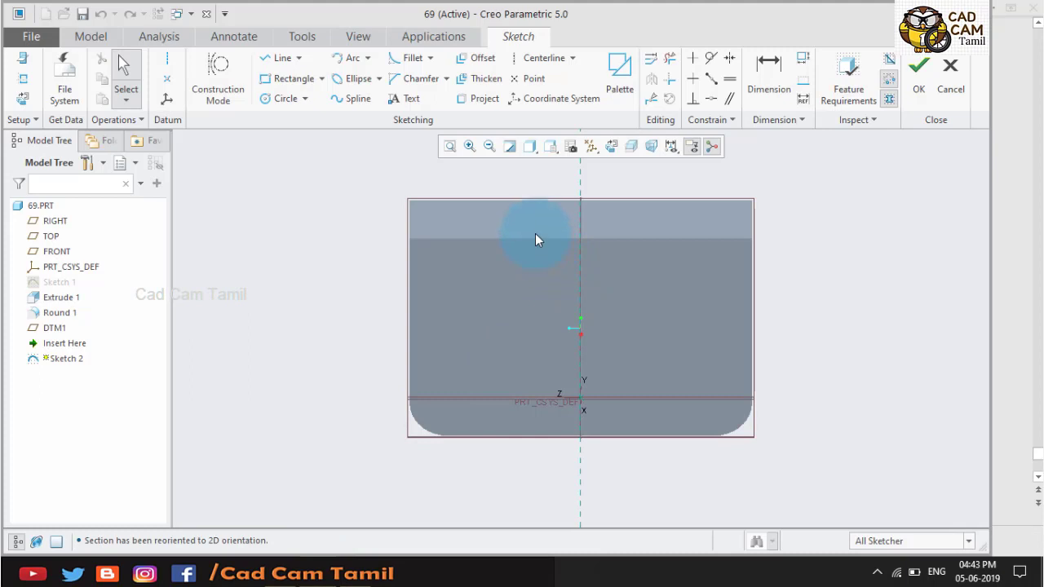
mouse_move(449, 259)
middle_down()
mouse_move(464, 242)
mouse_move(494, 253)
middle_up()
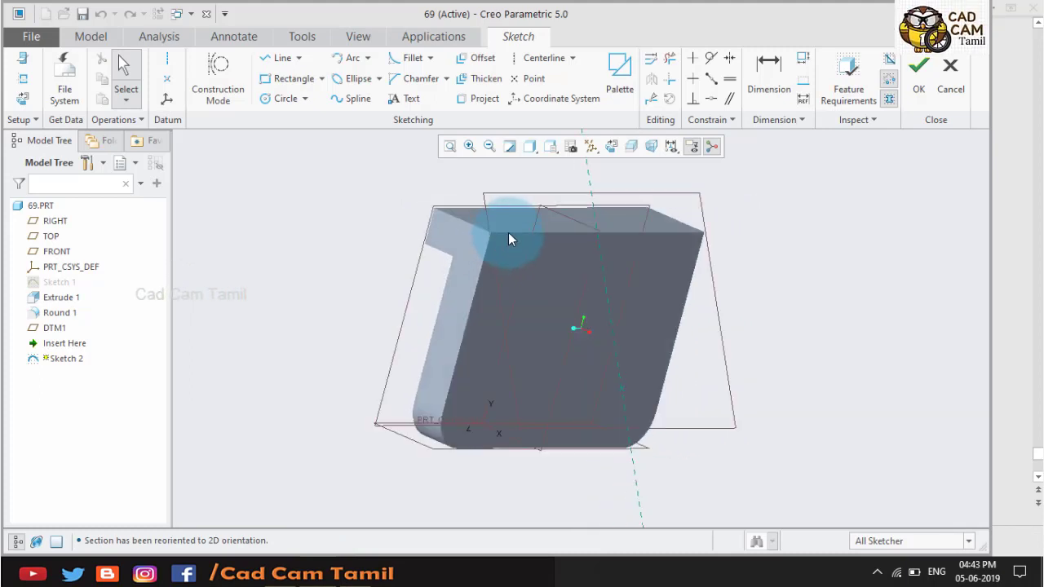
click(507, 231)
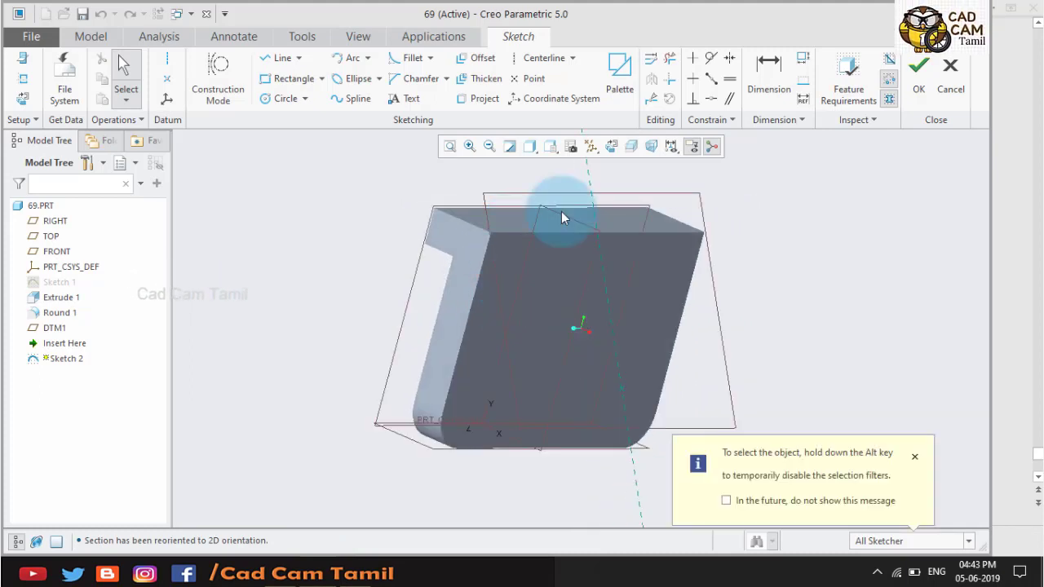
click(611, 145)
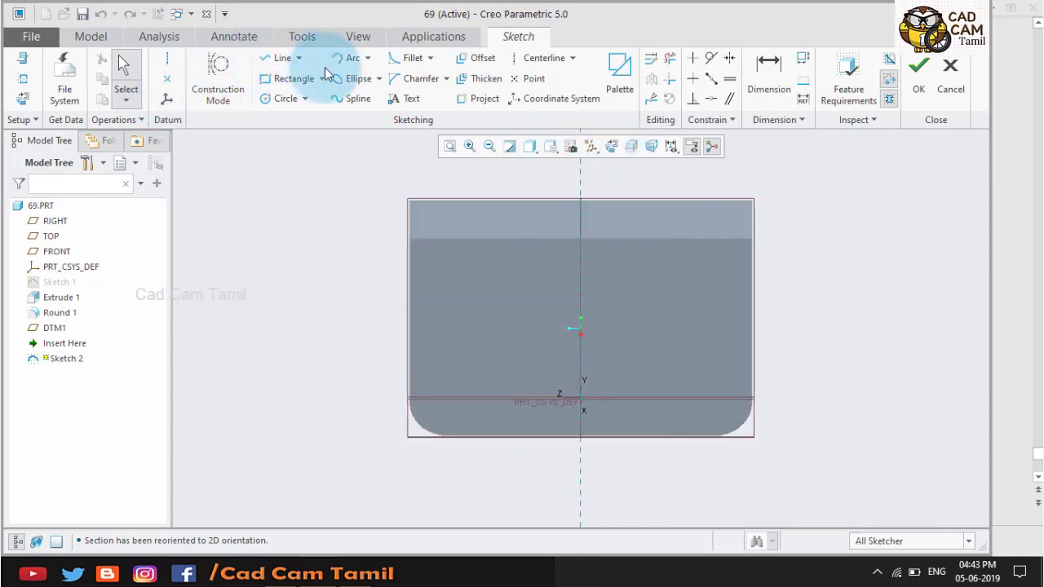
Step: Draw a vertical centerline through the sketch origin
click(540, 58)
click(585, 320)
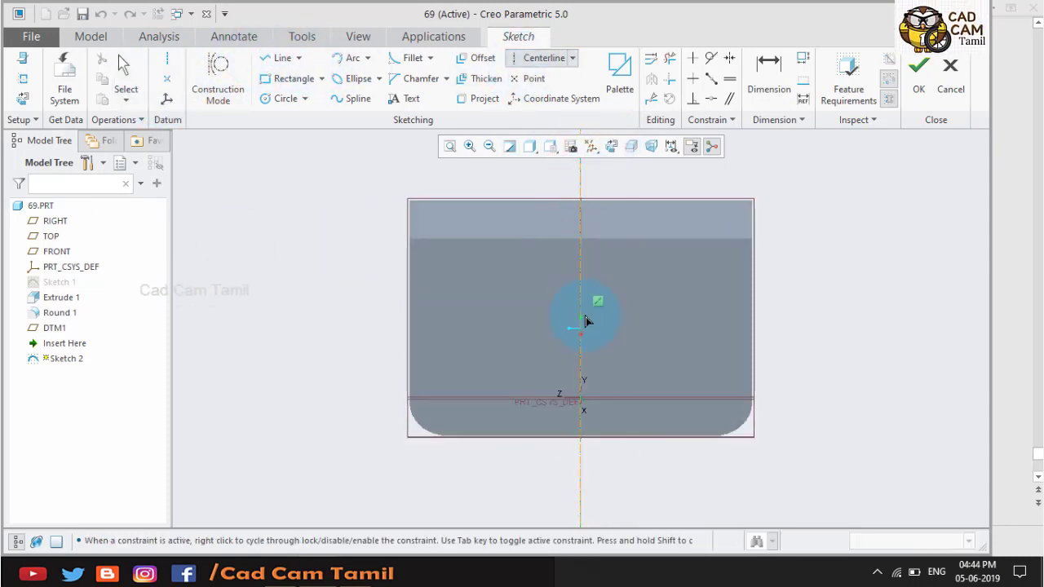
middle_click(839, 263)
middle_click(808, 280)
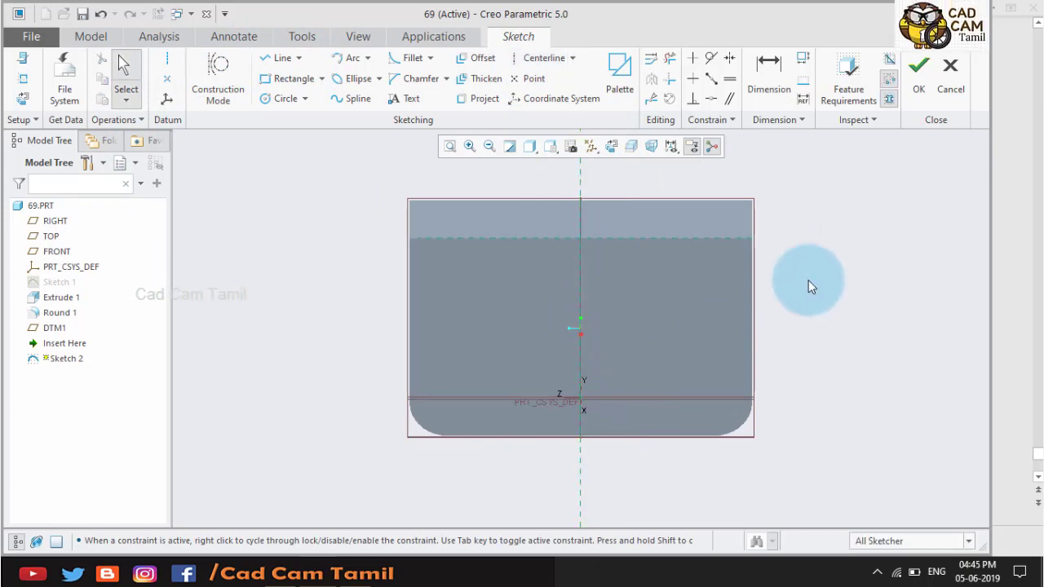
click(789, 219)
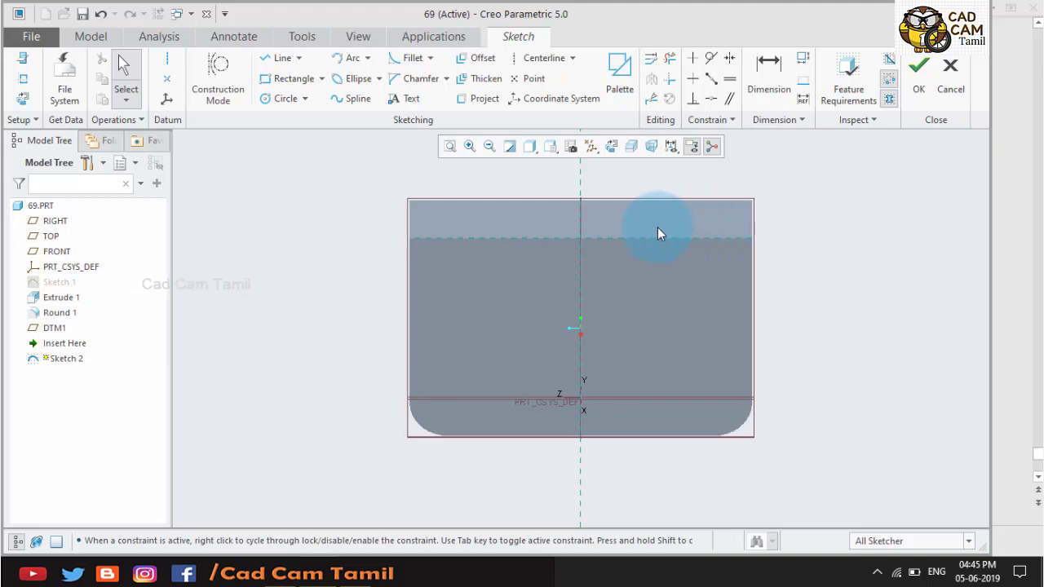
click(532, 152)
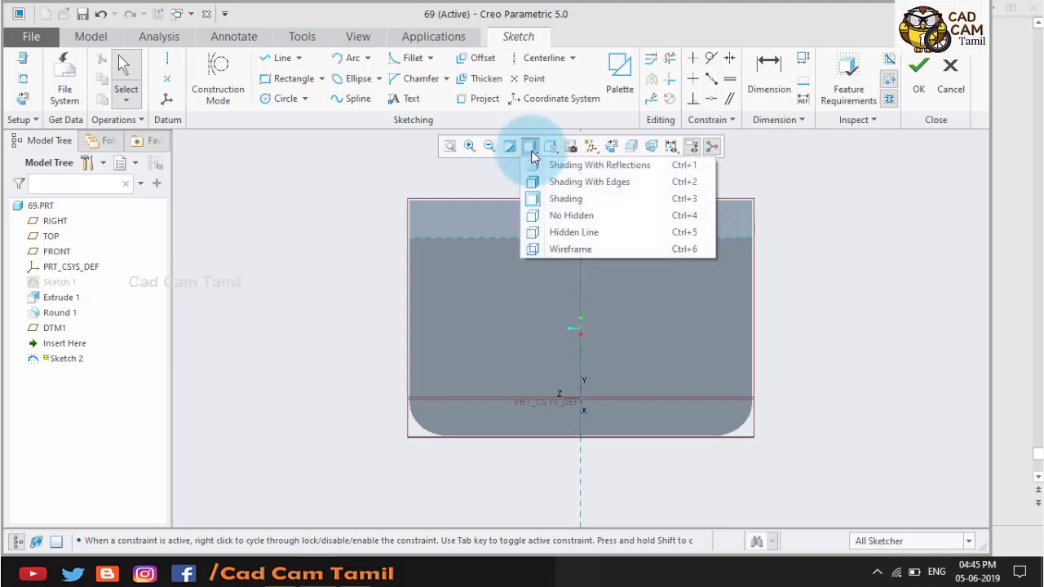
click(570, 248)
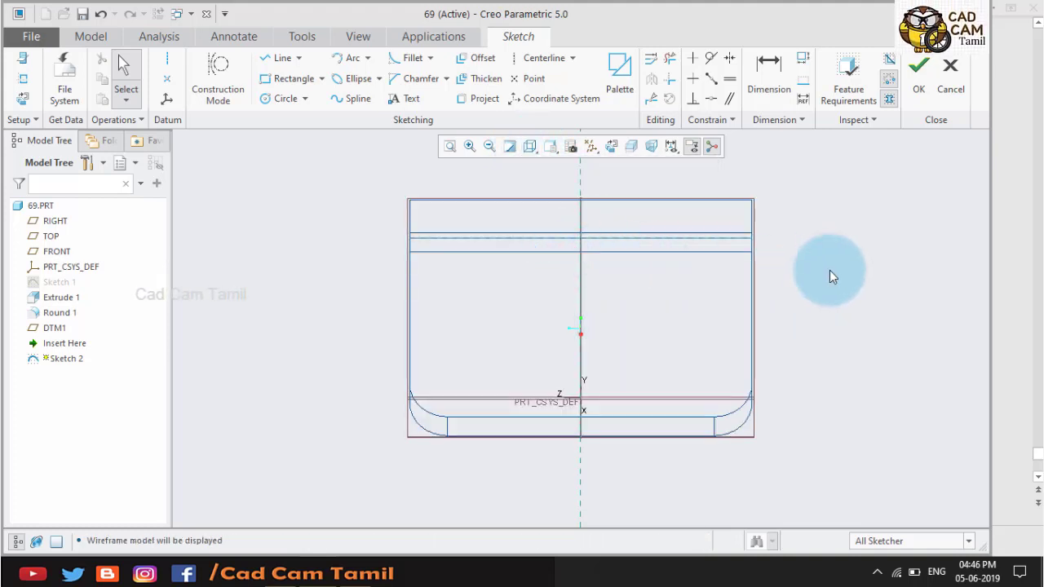
scroll(775, 173, down, 1)
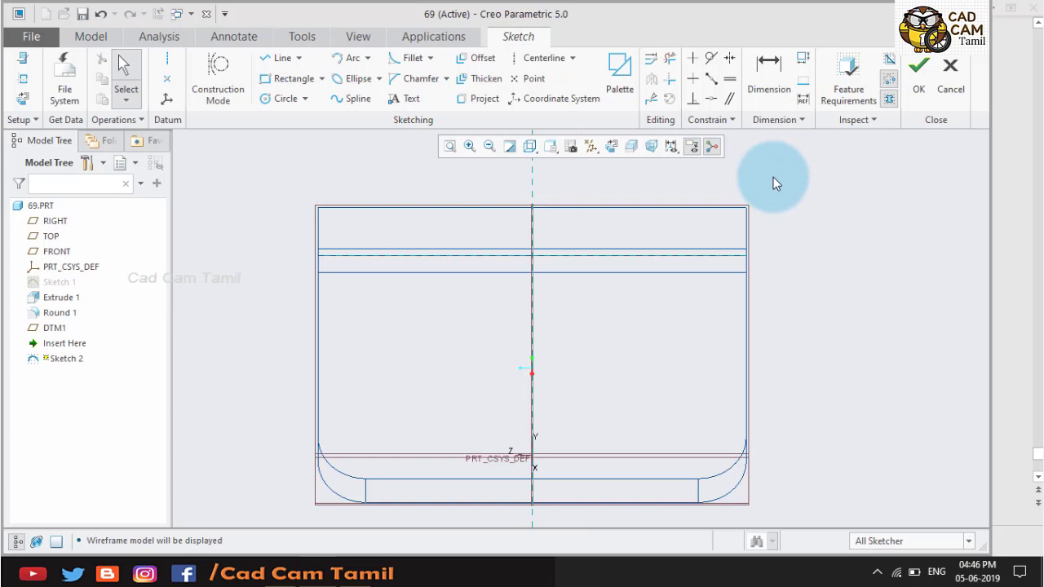
click(506, 247)
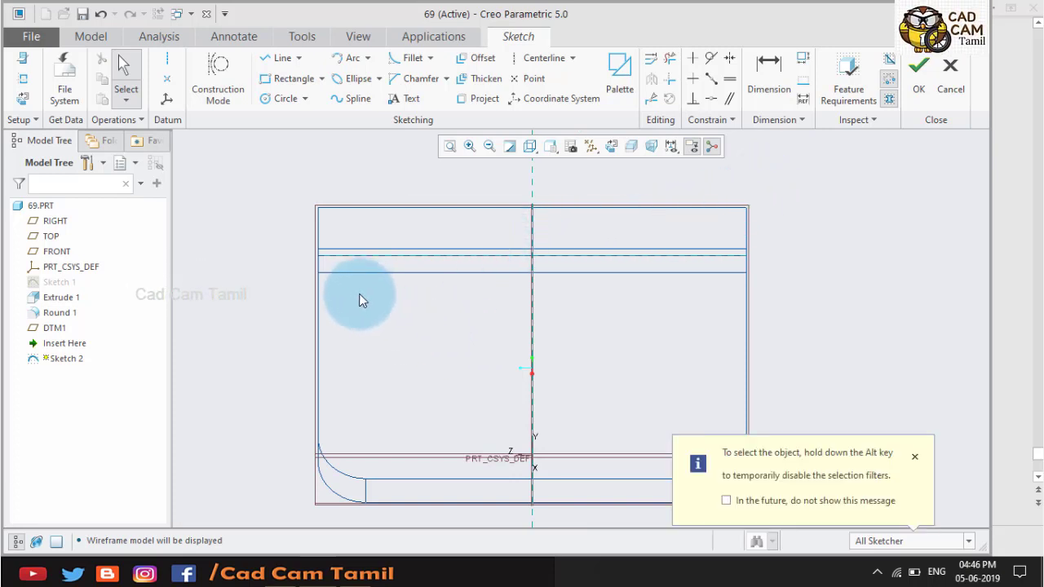
click(277, 58)
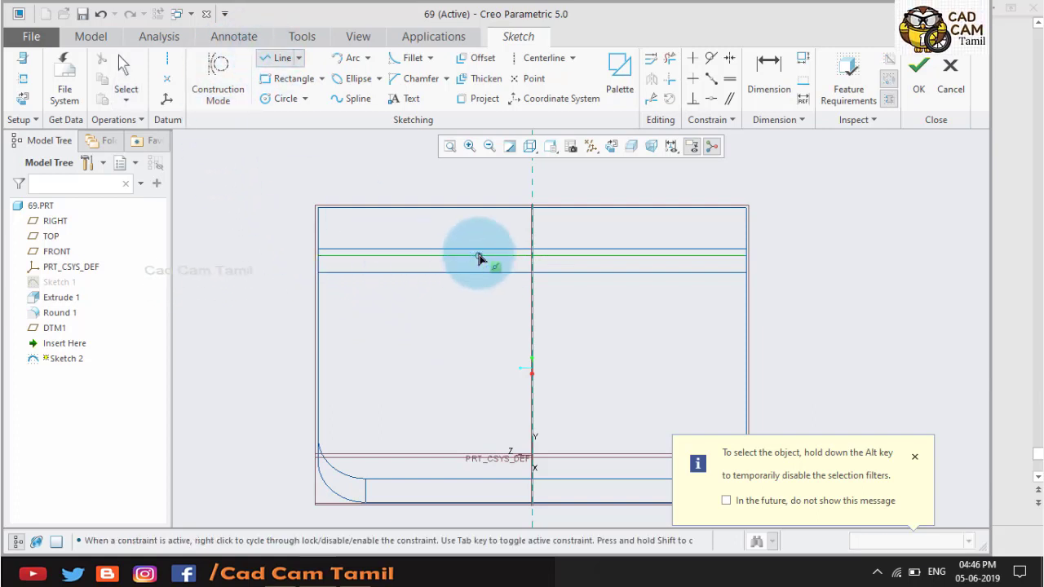
click(475, 249)
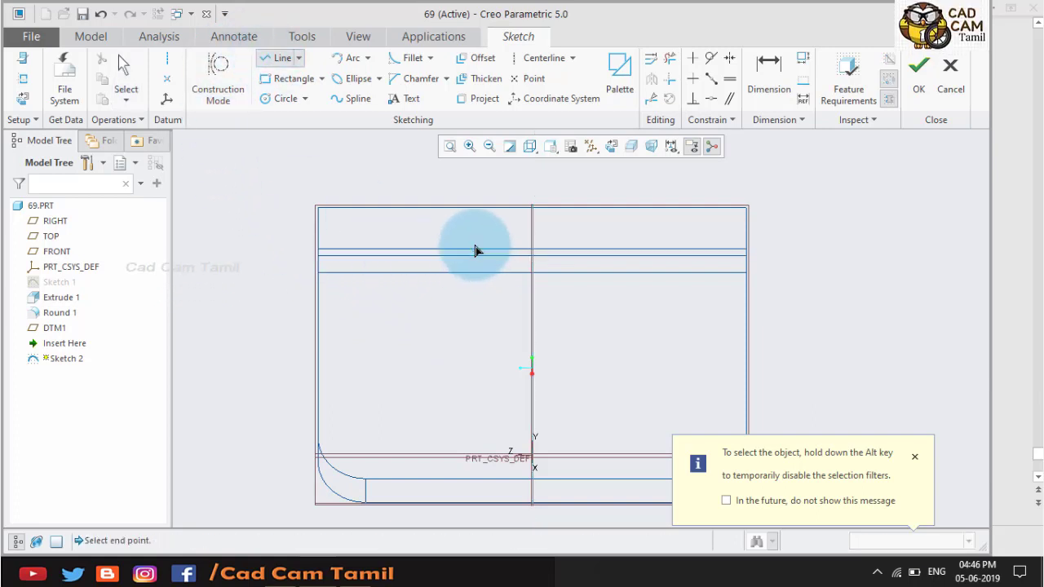
click(493, 373)
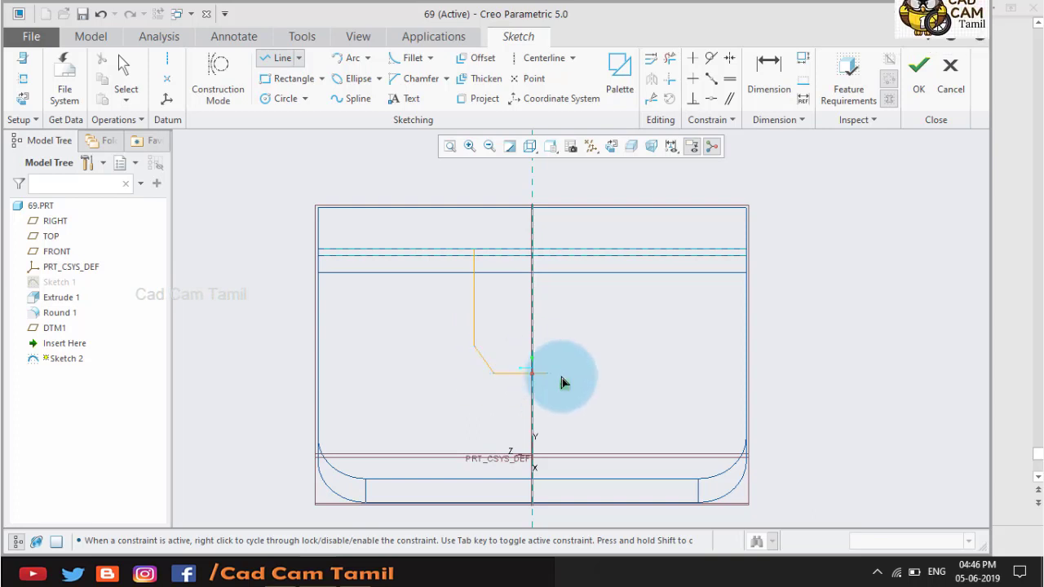
click(601, 337)
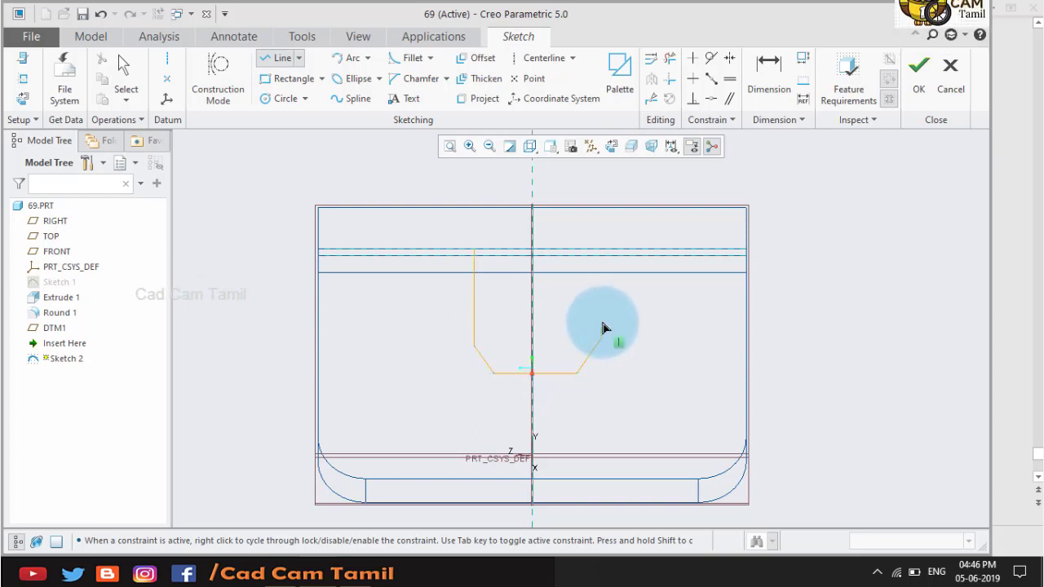
click(601, 250)
click(476, 250)
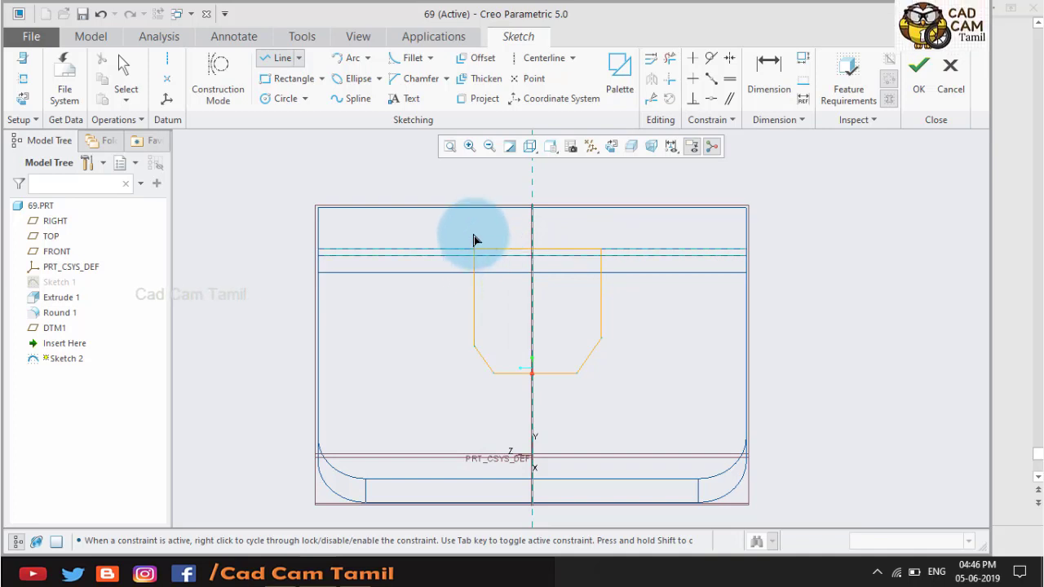
middle_click(477, 232)
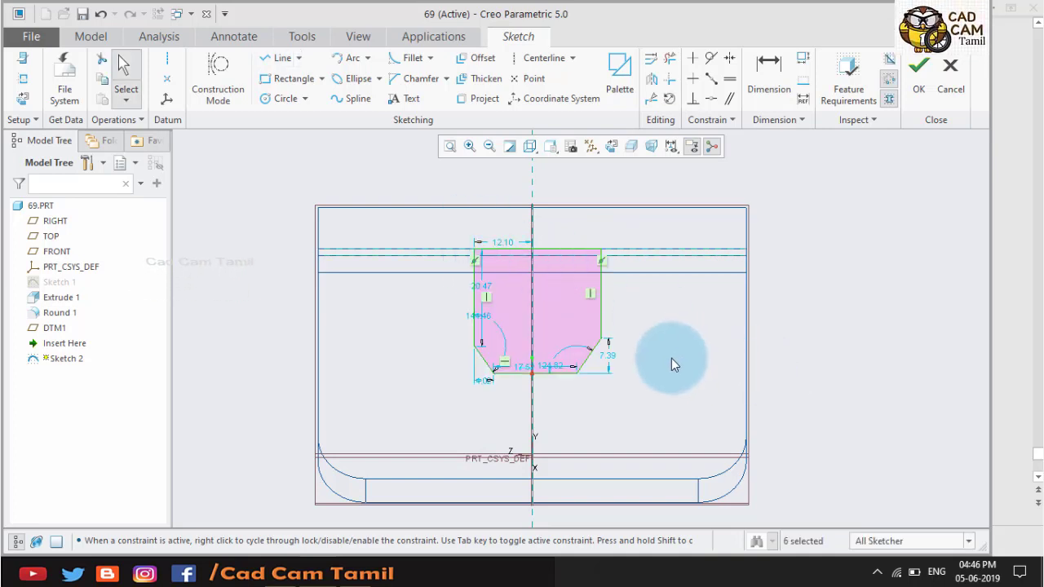
scroll(659, 257, up, 2)
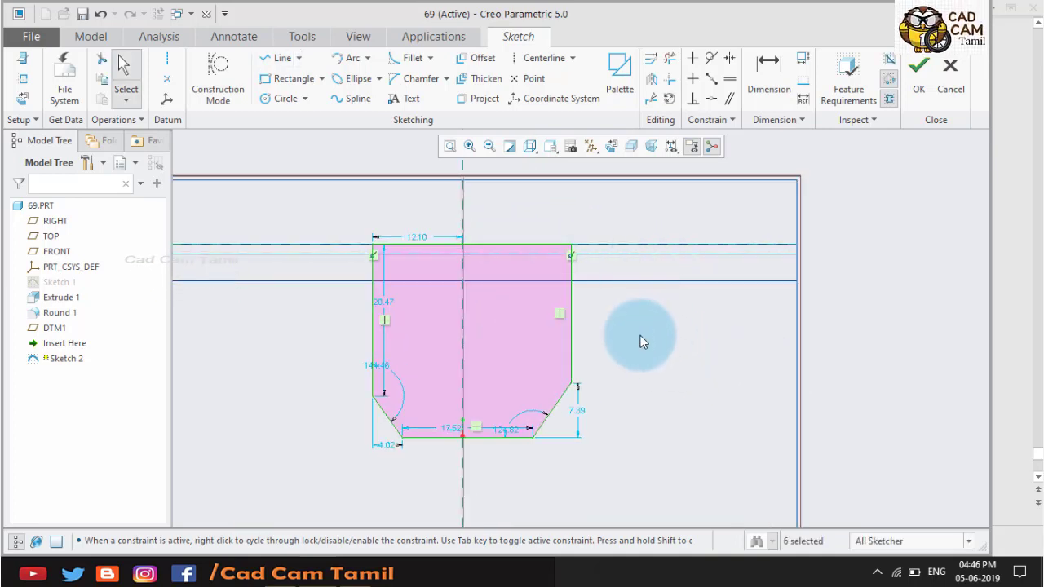
scroll(641, 340, down, 2)
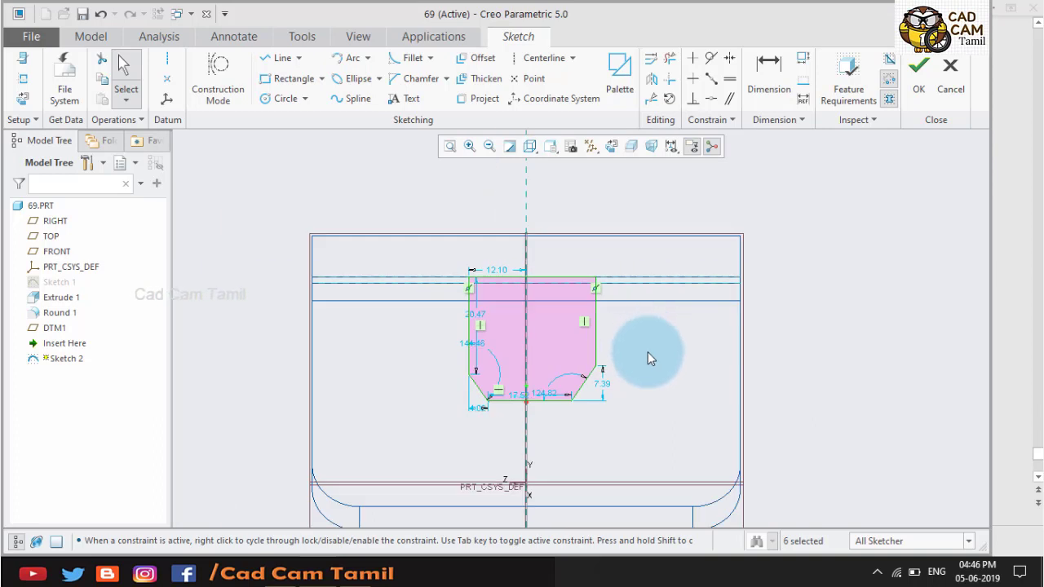
Step: Make the profile's top and bottom corner pairs symmetric about the vertical centerline
click(650, 219)
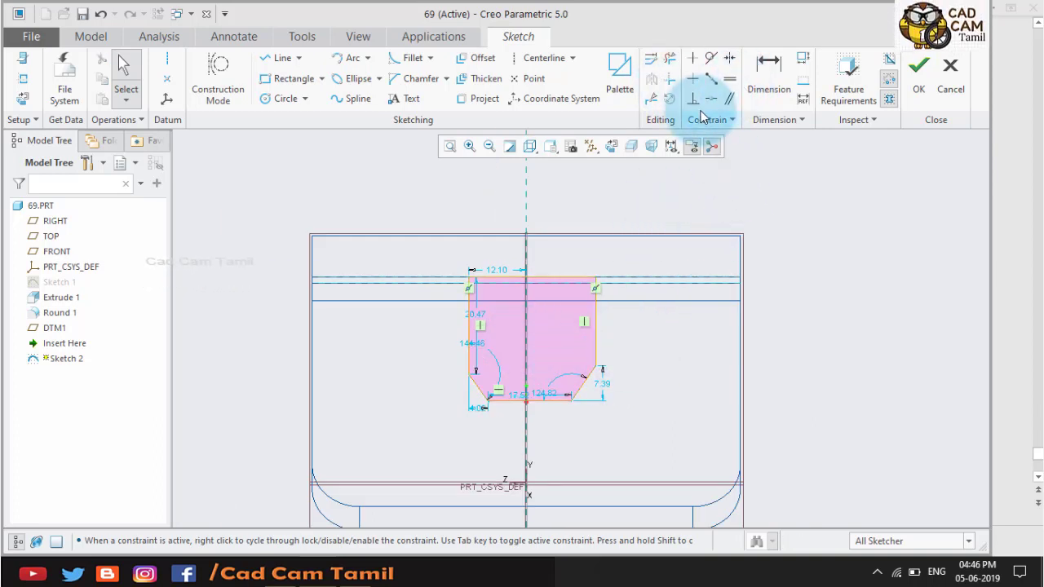
click(728, 62)
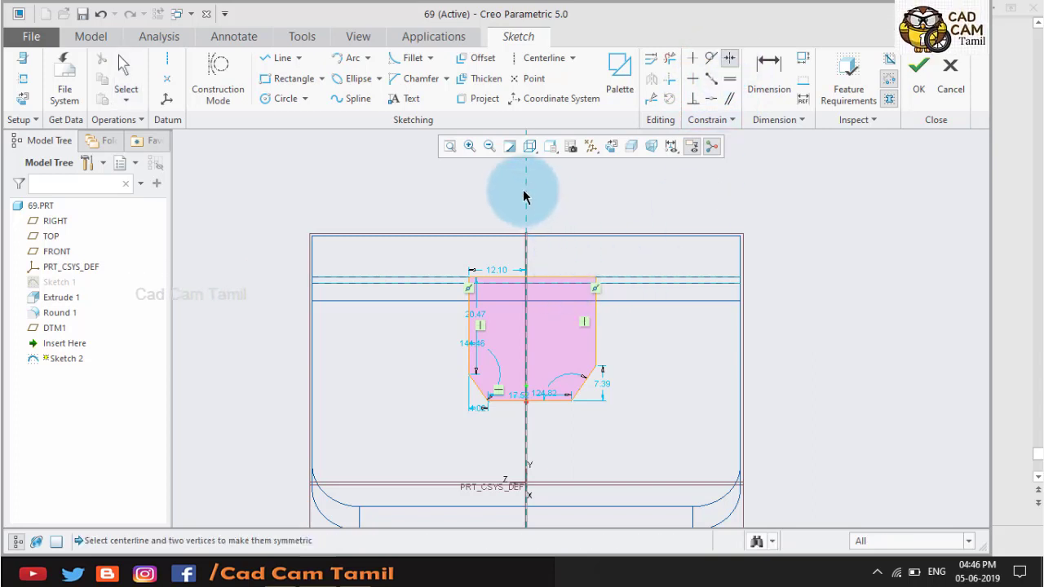
click(595, 280)
click(471, 282)
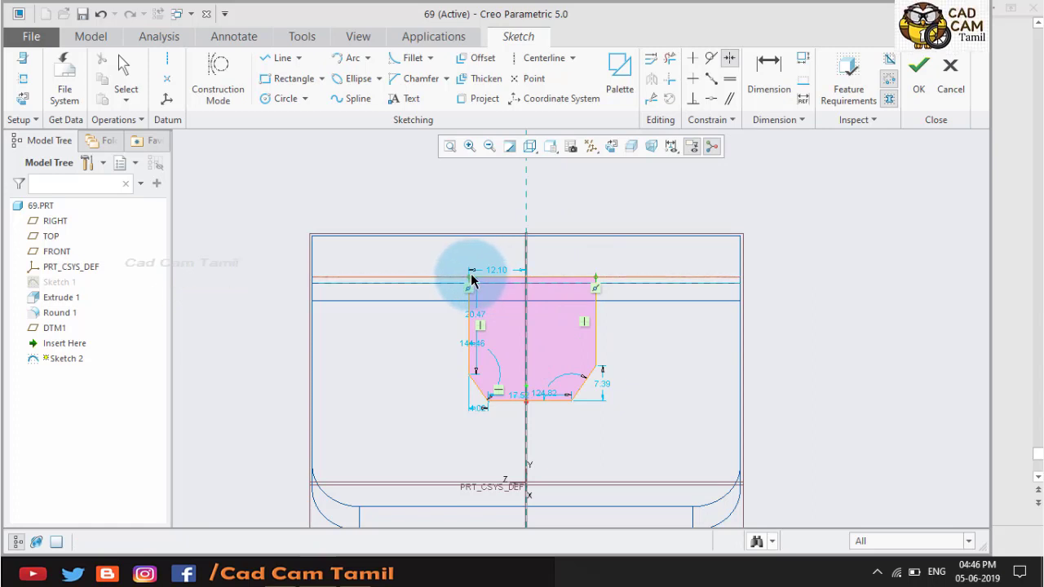
middle_click(611, 232)
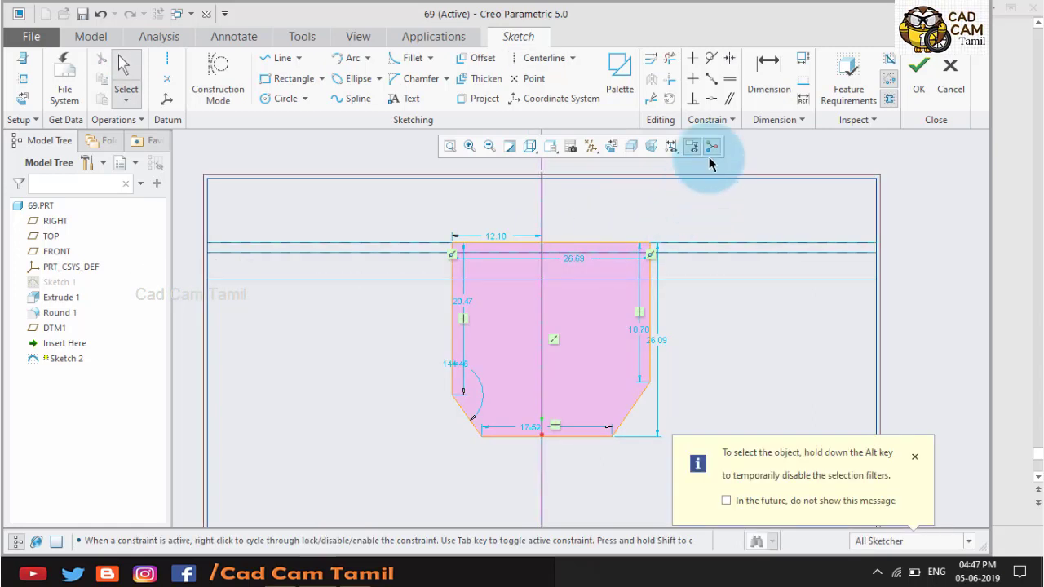
click(732, 61)
click(542, 501)
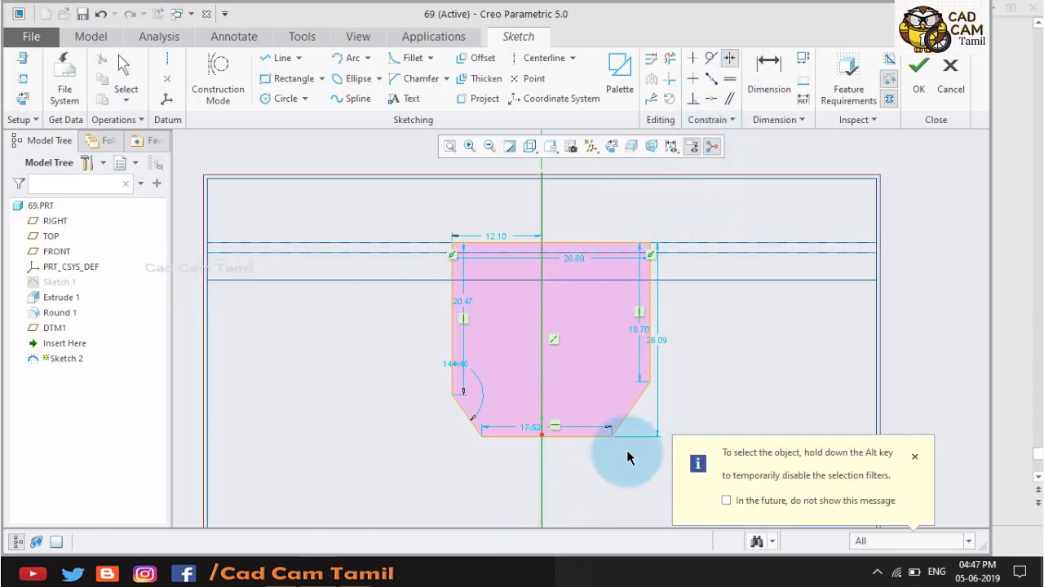
click(612, 437)
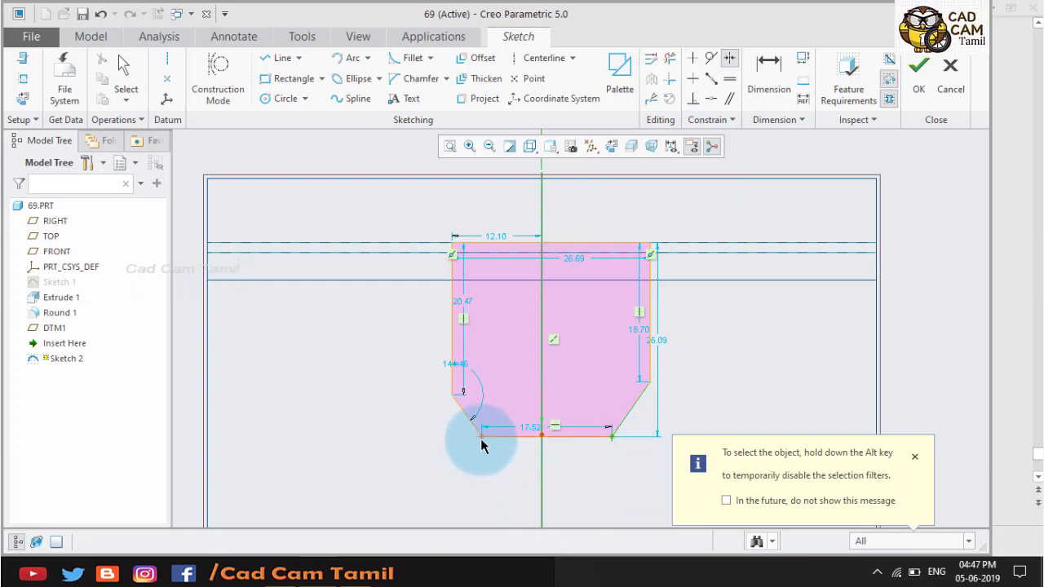
click(481, 436)
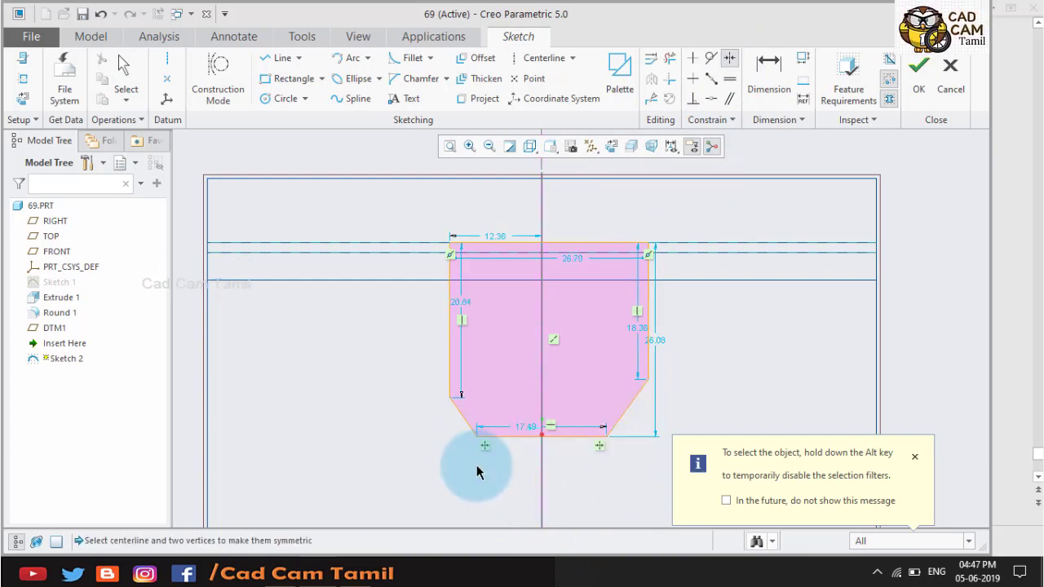
click(542, 215)
click(650, 249)
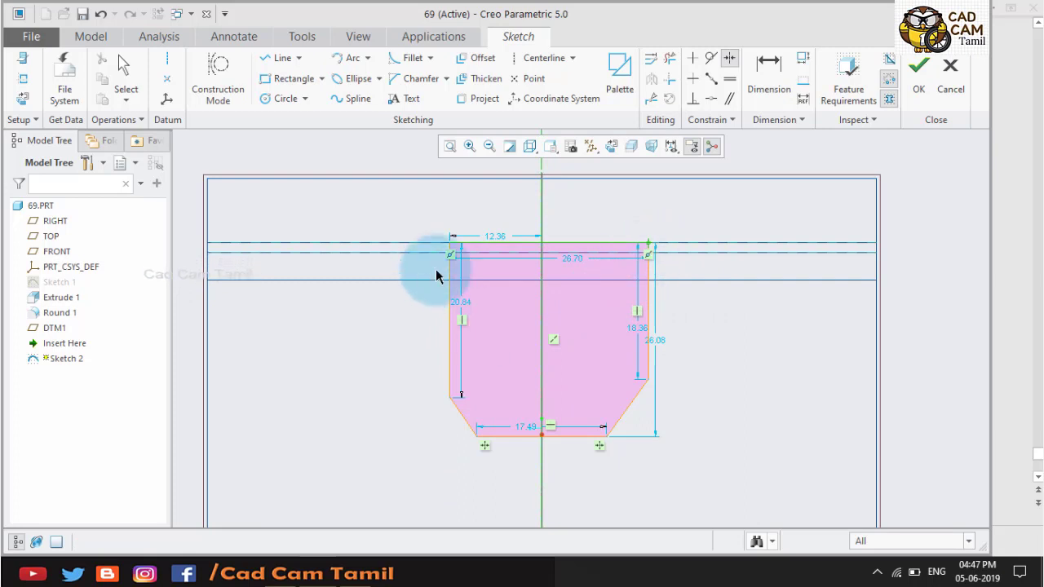
click(453, 246)
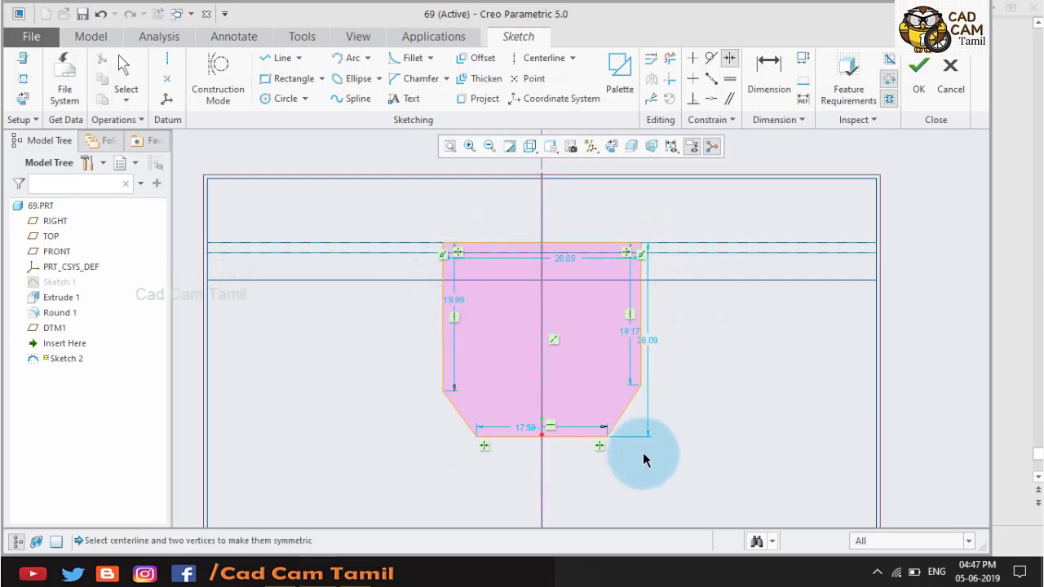
scroll(641, 454, down, 2)
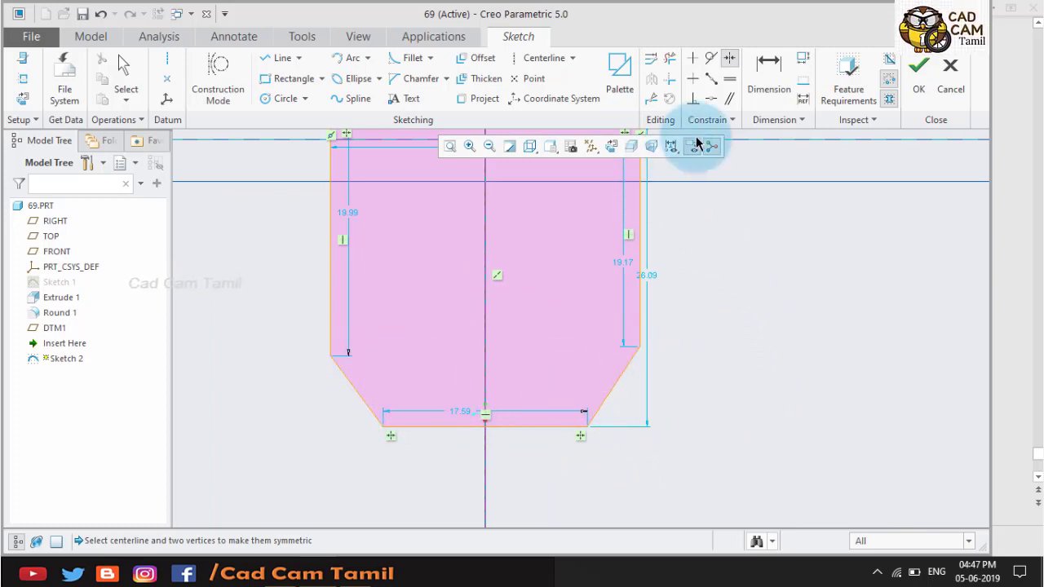
Step: Make the chamfer lines equal, undoing the conflicting equal constraint on the vertical sides
click(729, 79)
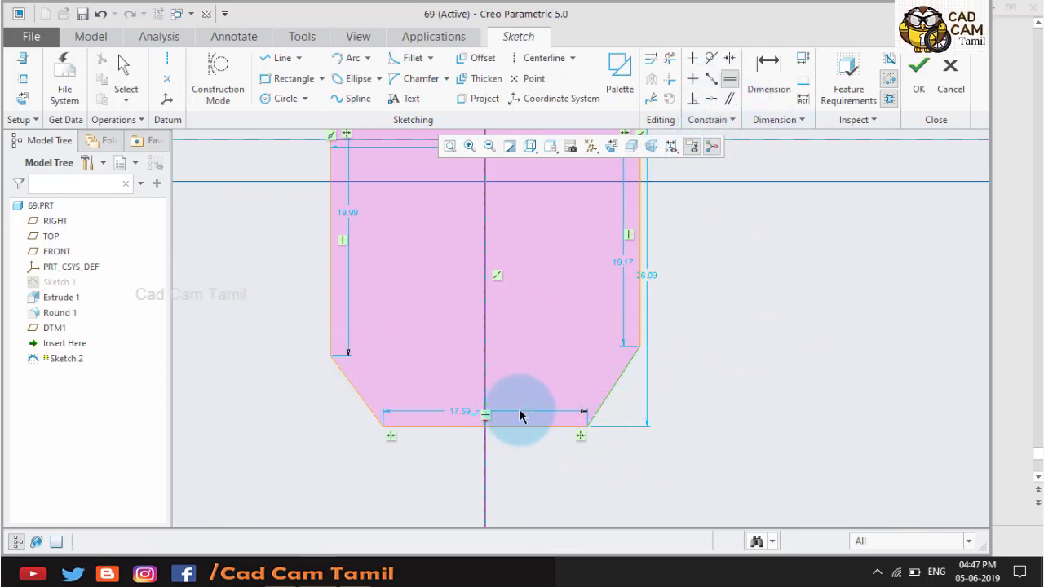
click(354, 398)
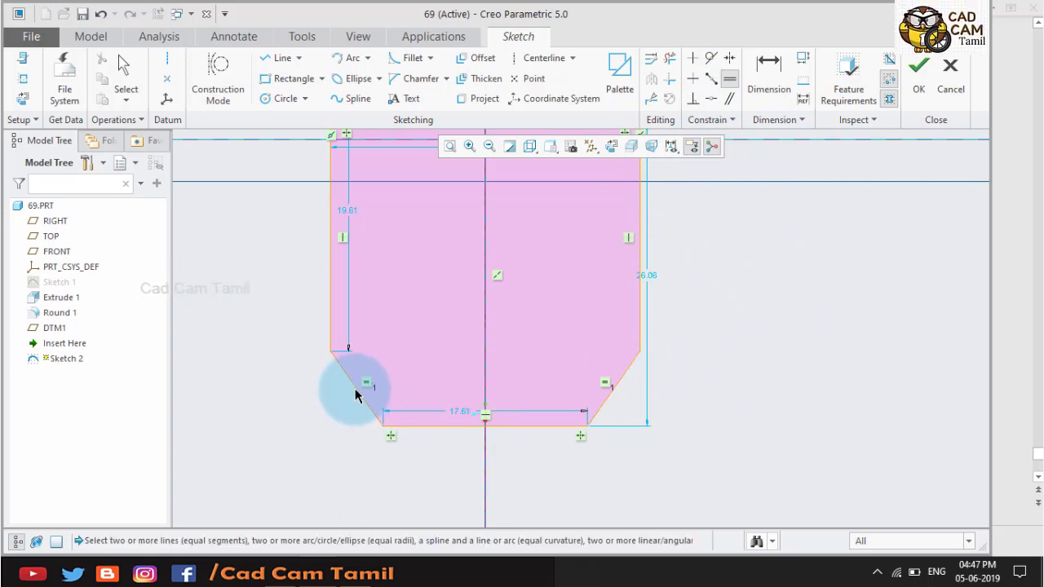
click(320, 305)
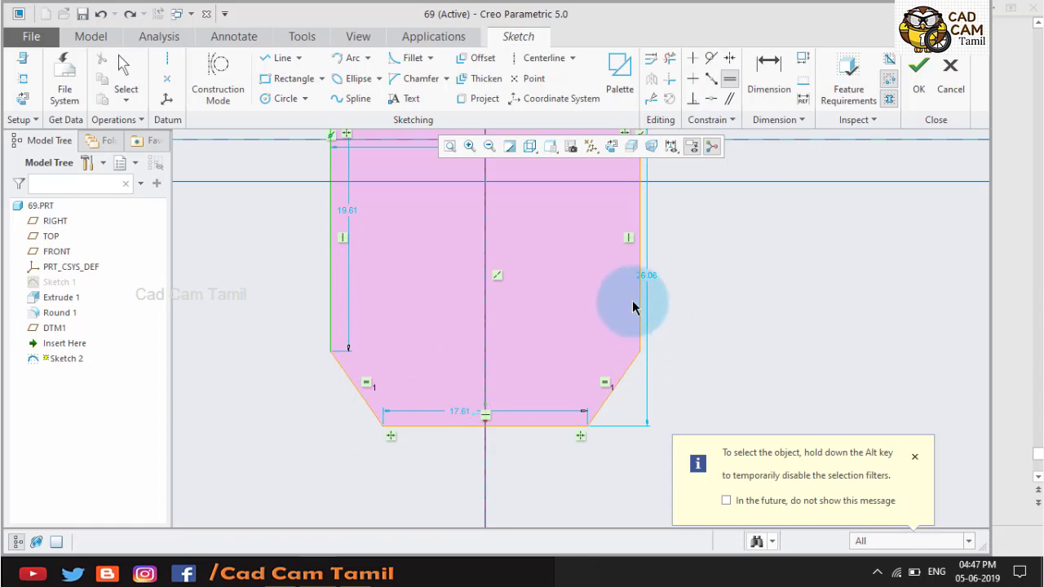
click(638, 303)
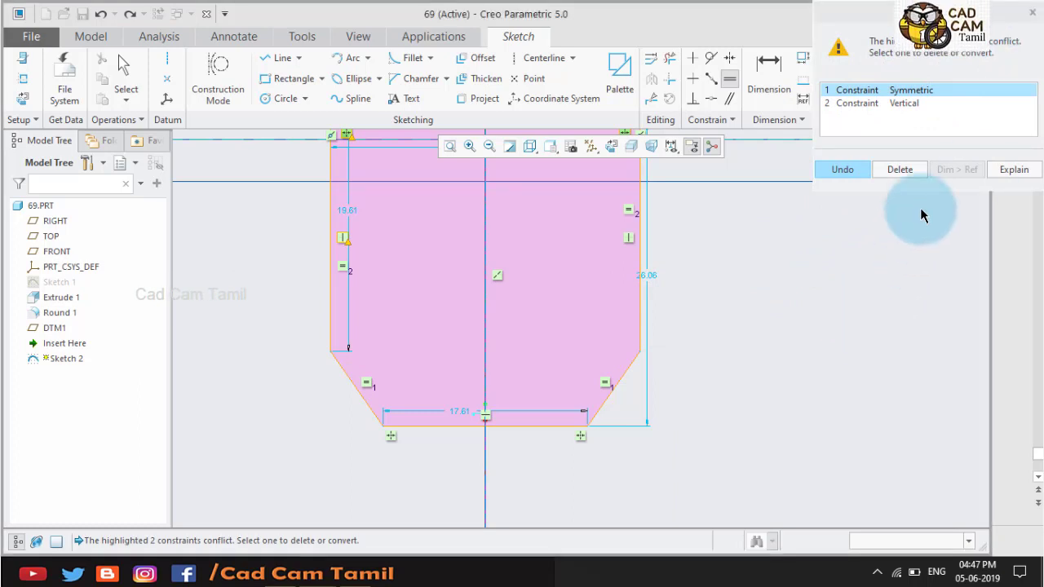
click(1032, 14)
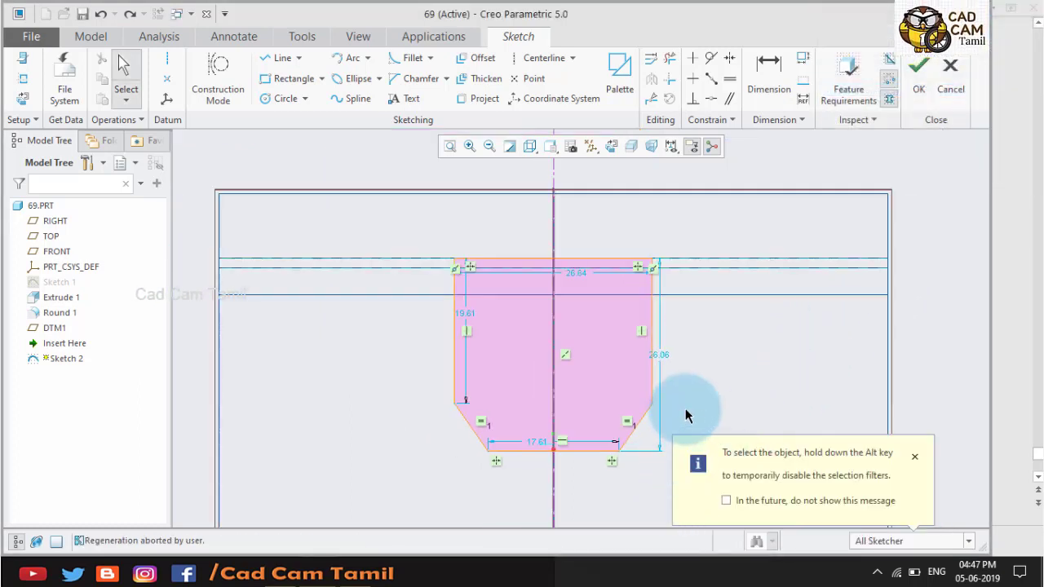
Step: Set the top width to 40 and a side to 40, then pull the bottom edge back down
drag(543, 238, 531, 197)
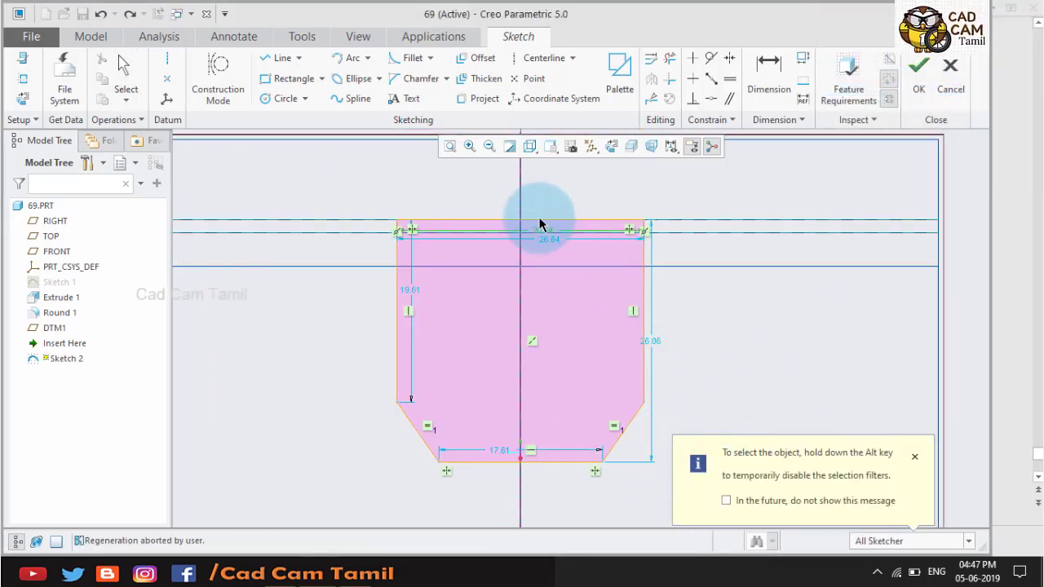
double_click(530, 194)
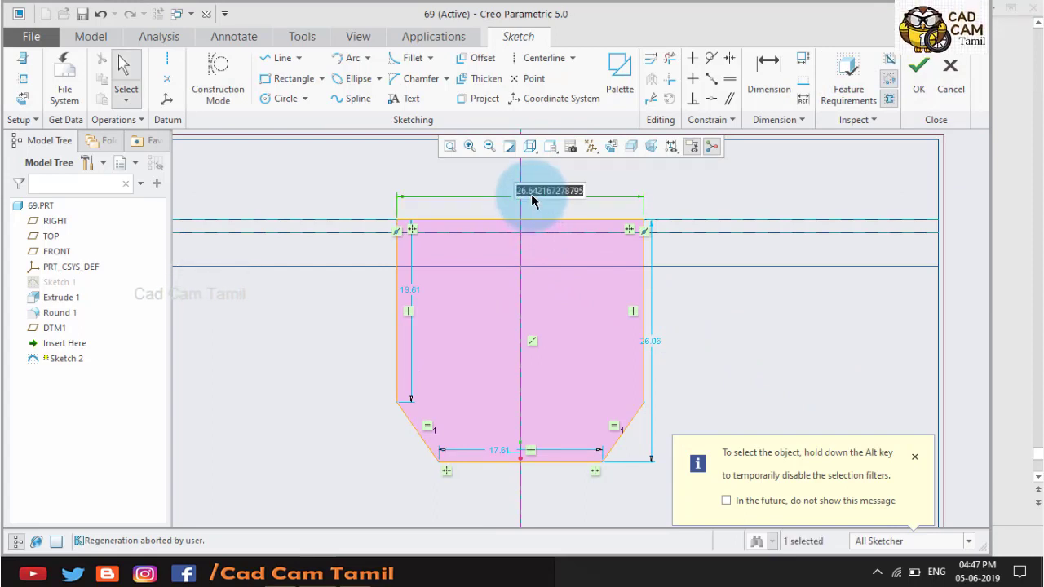
text(40)
key(Return)
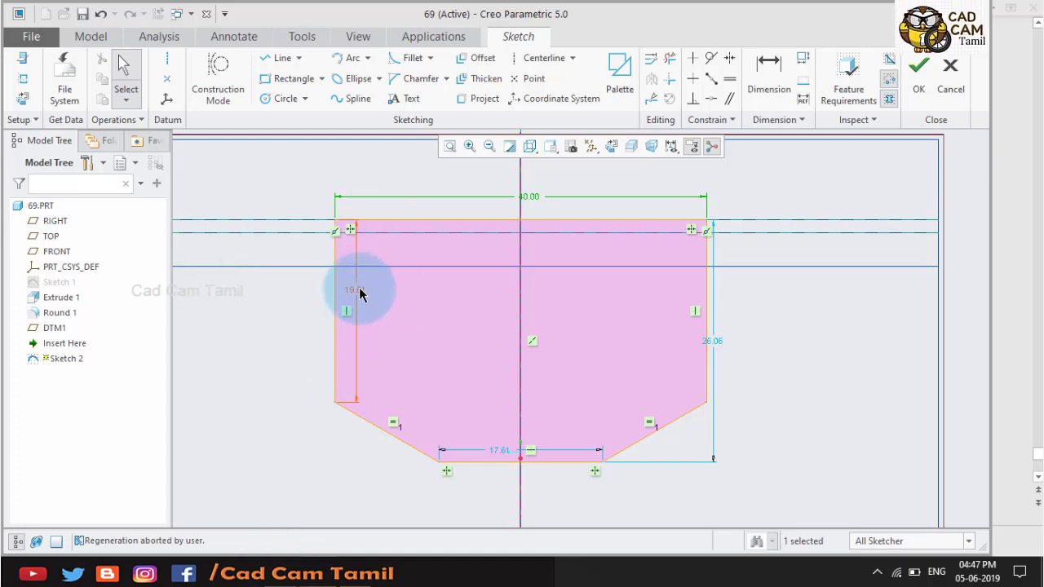
text(40)
key(Return)
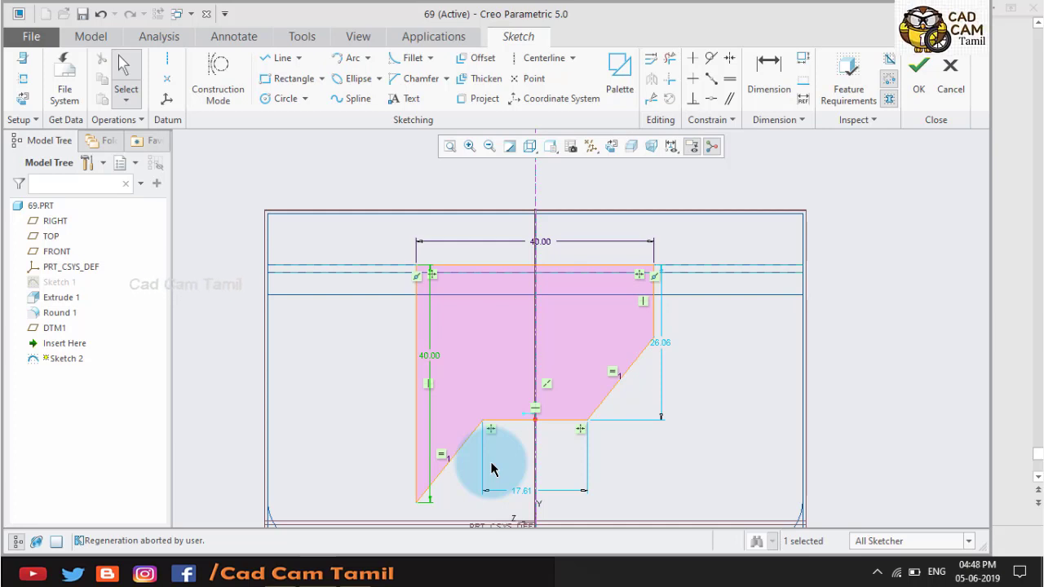
click(537, 420)
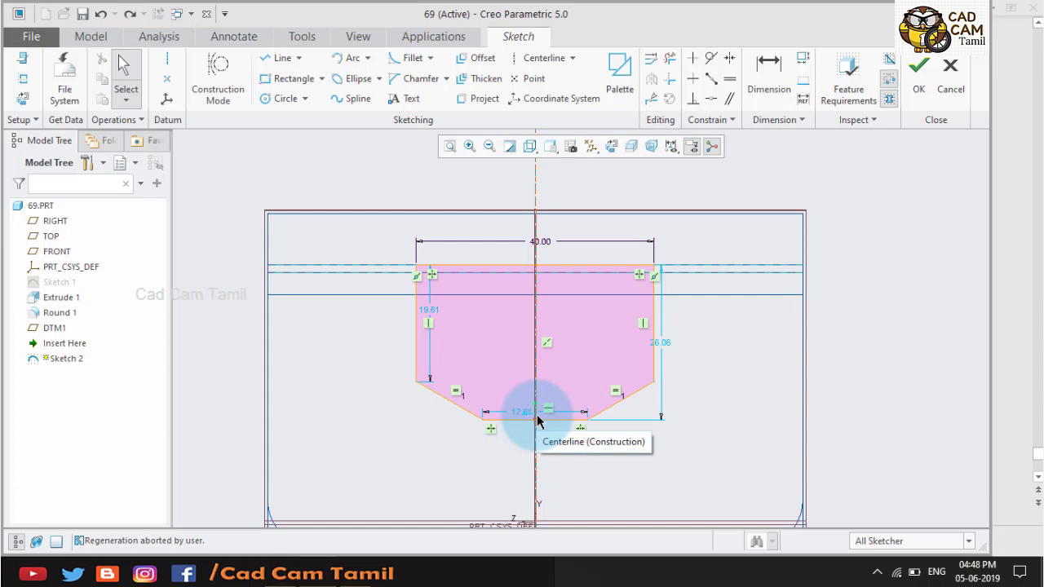
scroll(485, 440, down, 4)
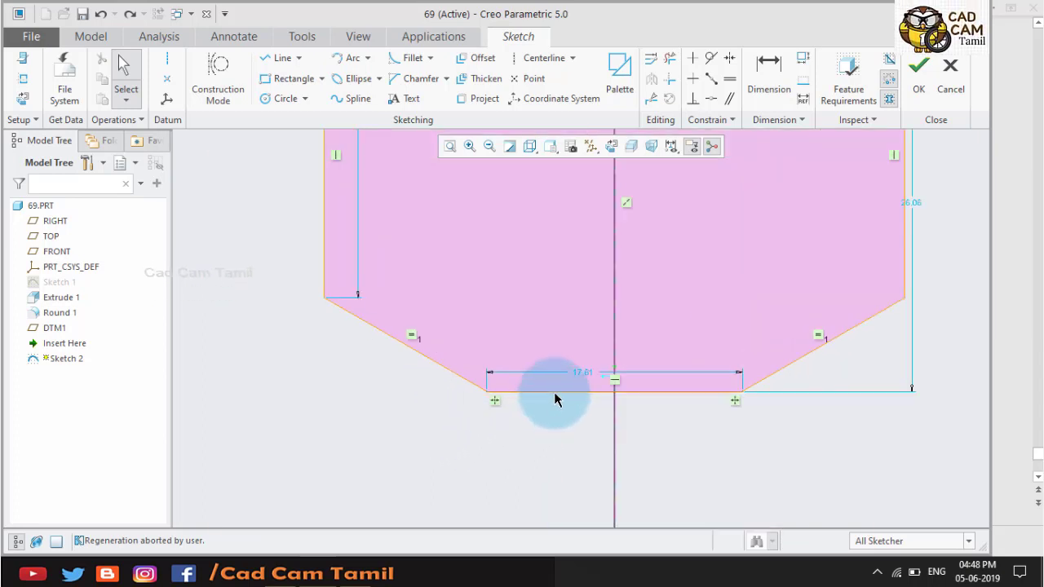
drag(555, 392, 592, 472)
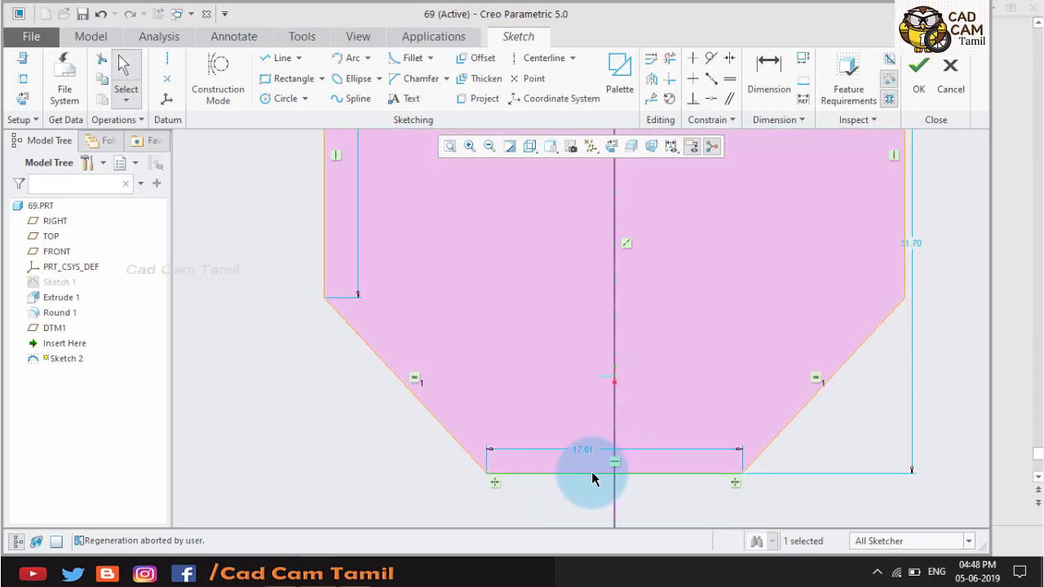
scroll(457, 389, up, 3)
scroll(473, 396, up, 2)
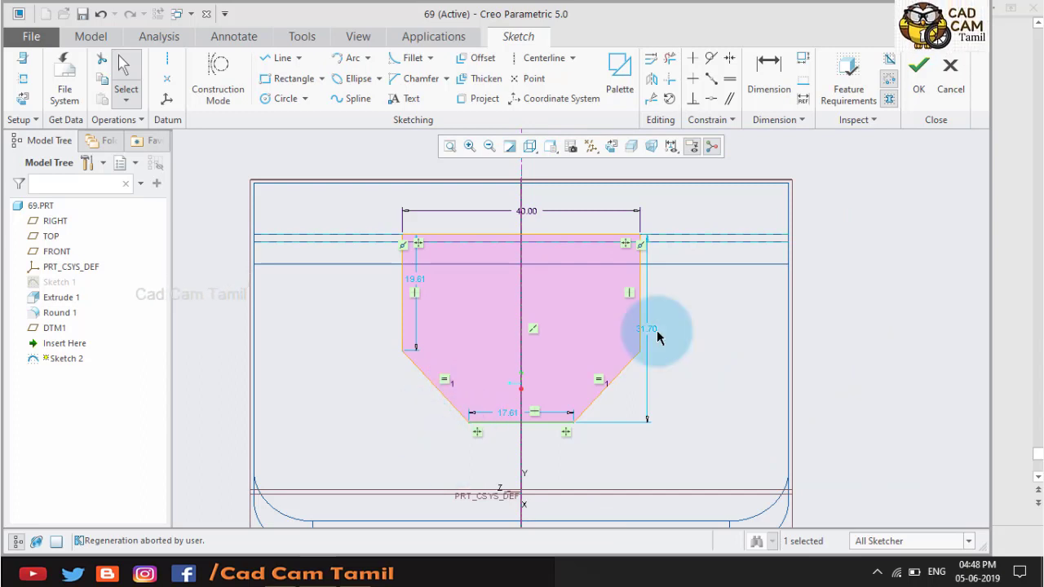
Step: Set the overall height to 52 and side length to 40, then edit the bottom width to 16
drag(659, 336, 680, 335)
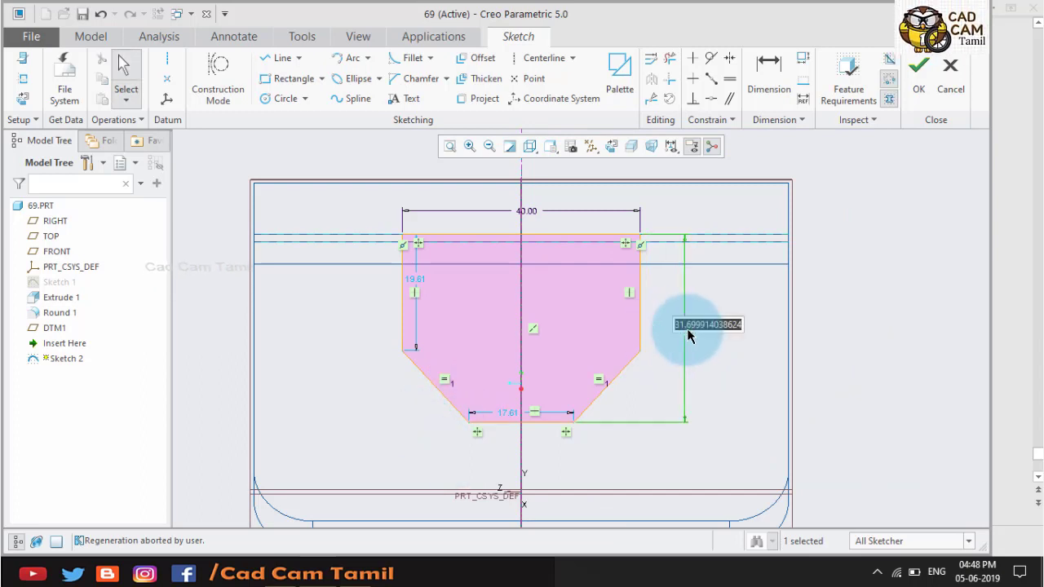
text(52)
key(Return)
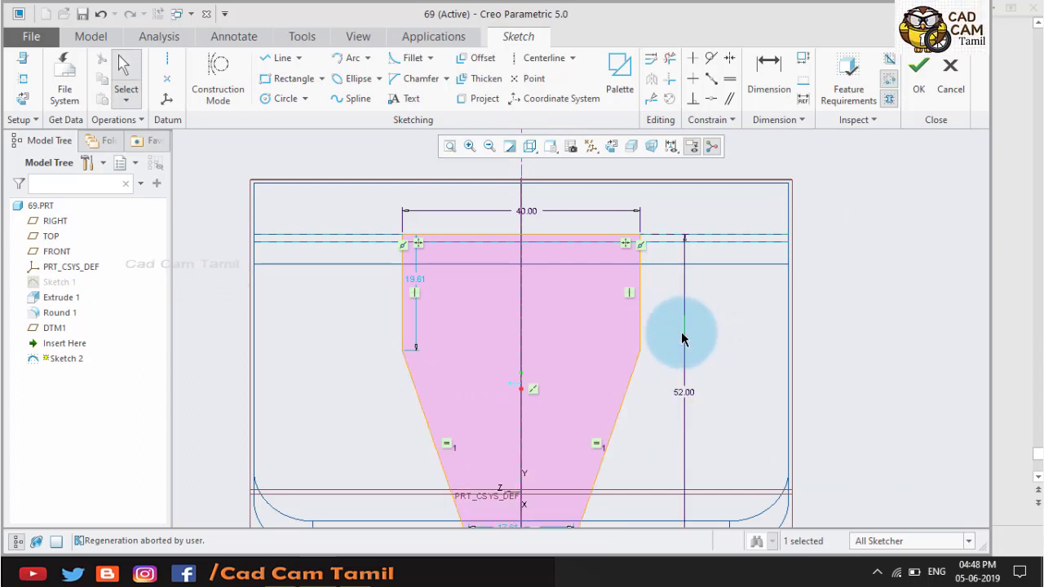
scroll(617, 291, up, 2)
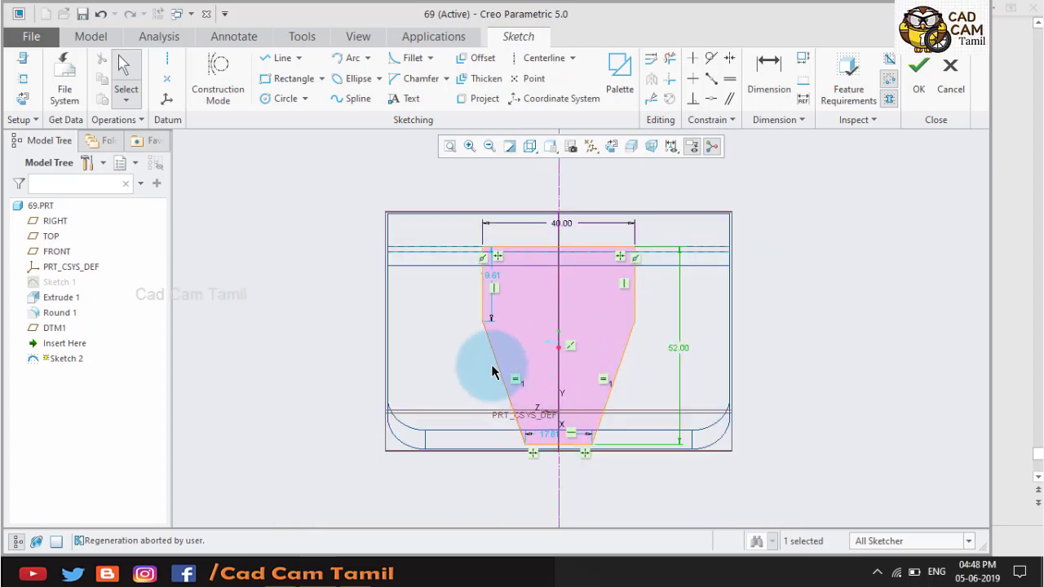
double_click(493, 284)
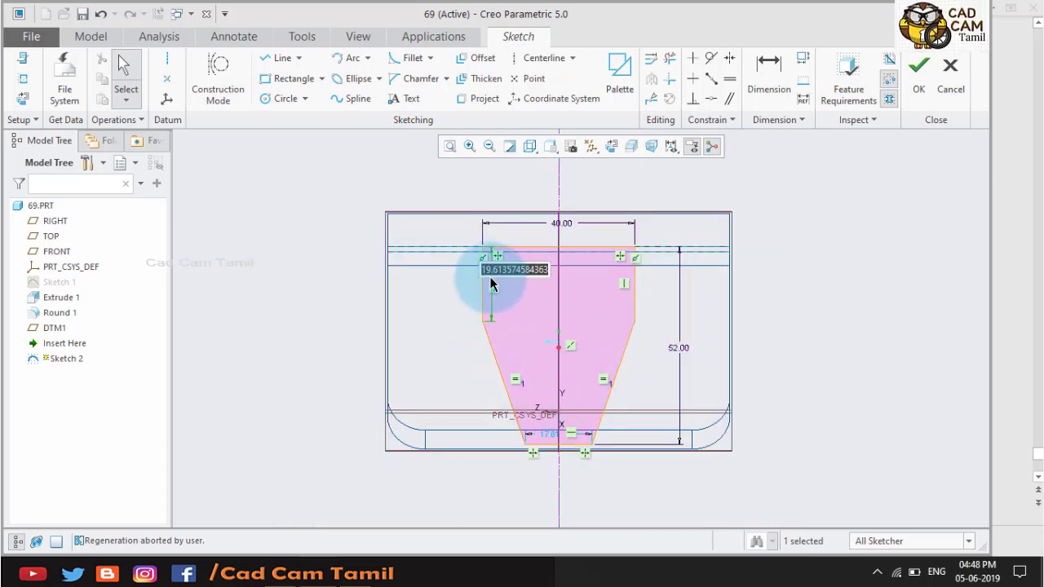
text(40)
key(Return)
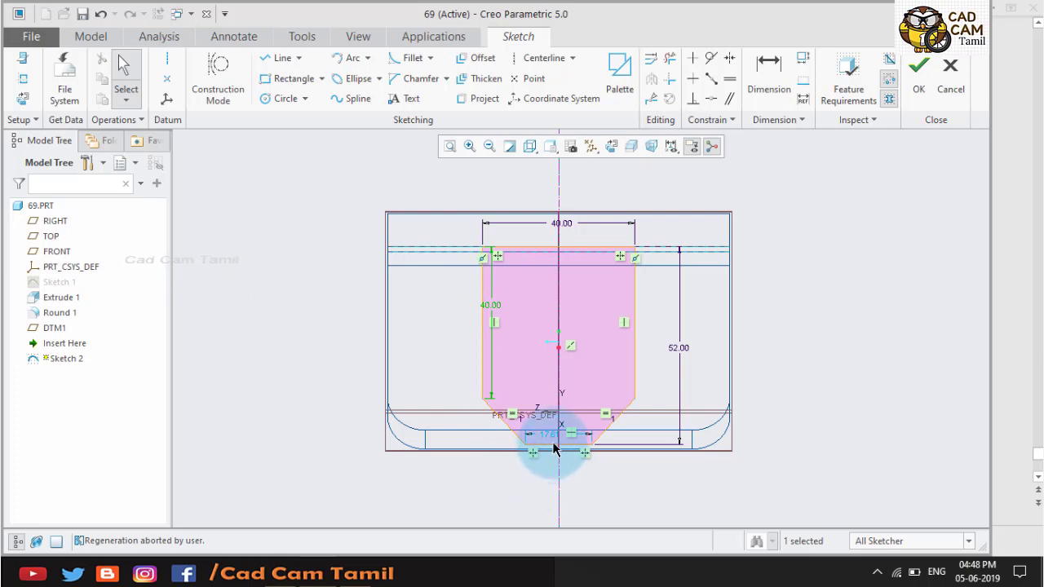
double_click(553, 440)
text(16)
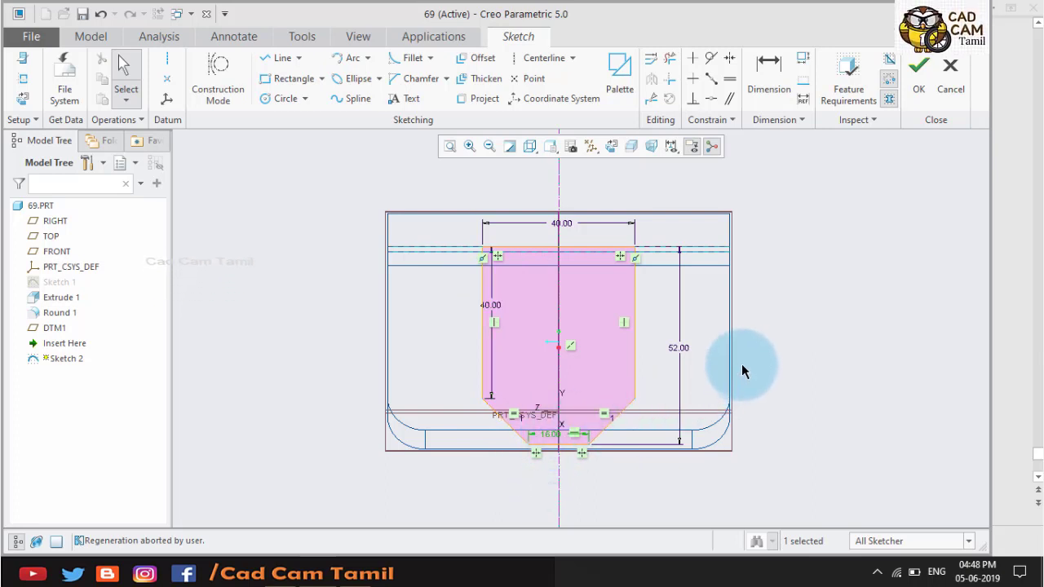
Step: Switch the display style to Shading and finish Sketch 2
click(538, 150)
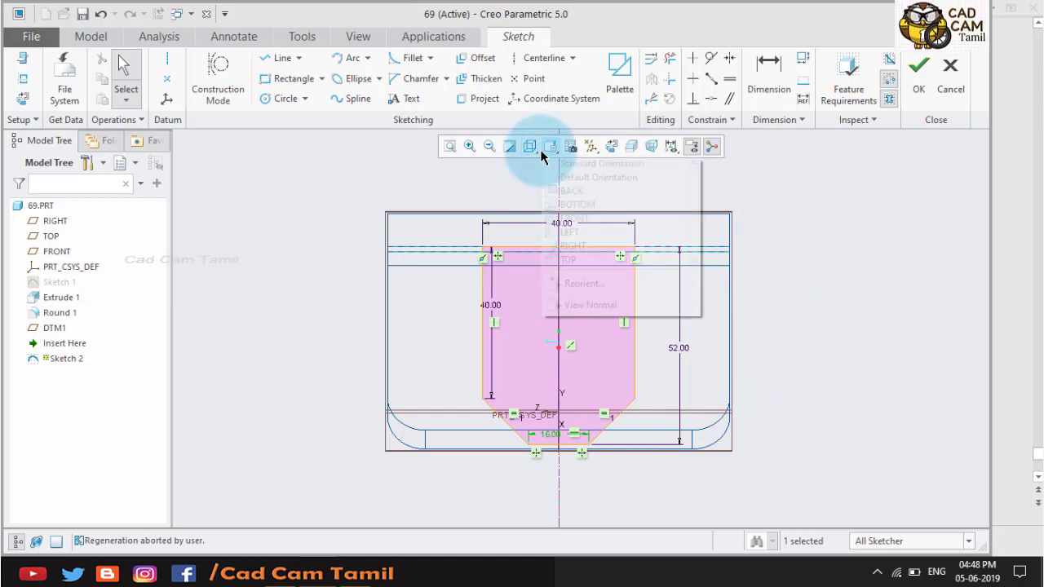
click(530, 155)
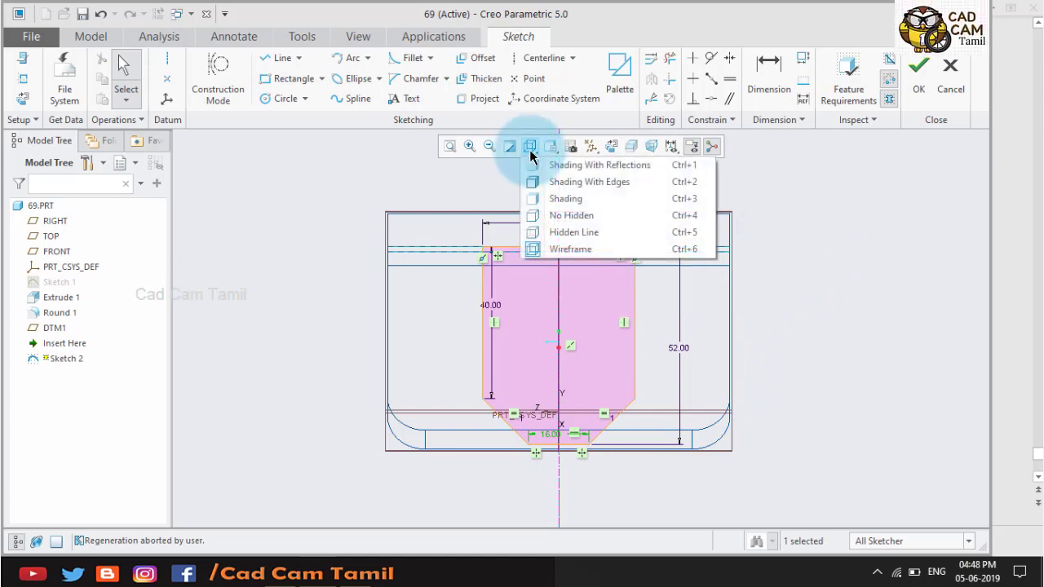
click(548, 196)
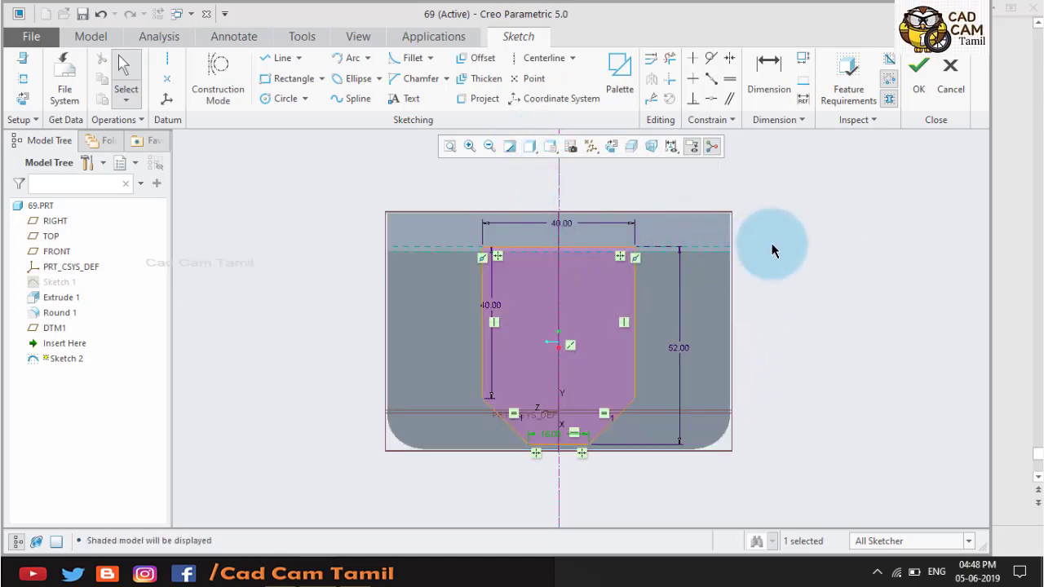
mouse_move(680, 236)
middle_down()
mouse_move(750, 215)
mouse_move(676, 240)
middle_up()
click(919, 72)
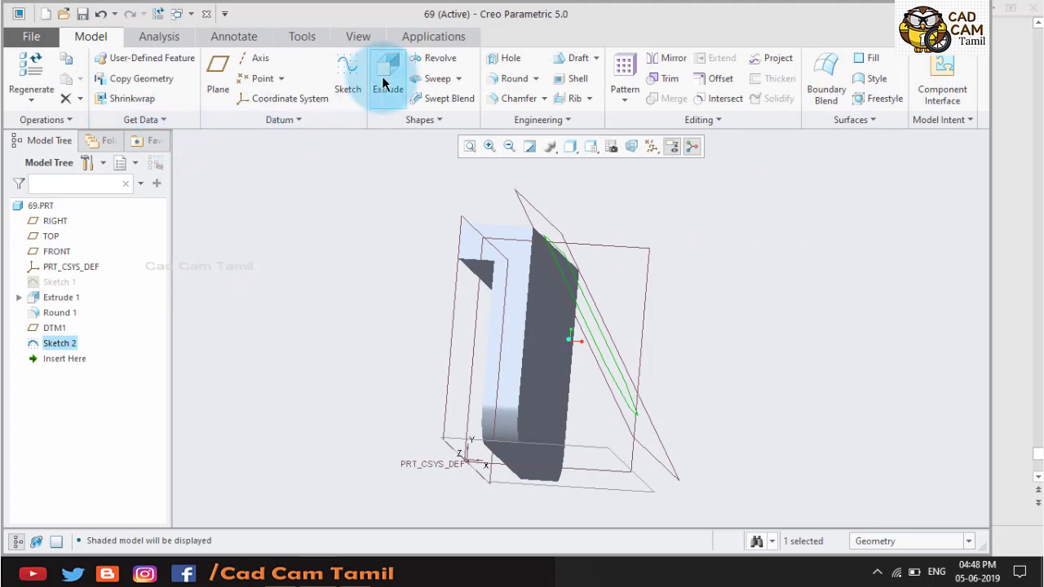
Step: Extrude the boss profile To Selected up to the bracket's front face
click(385, 81)
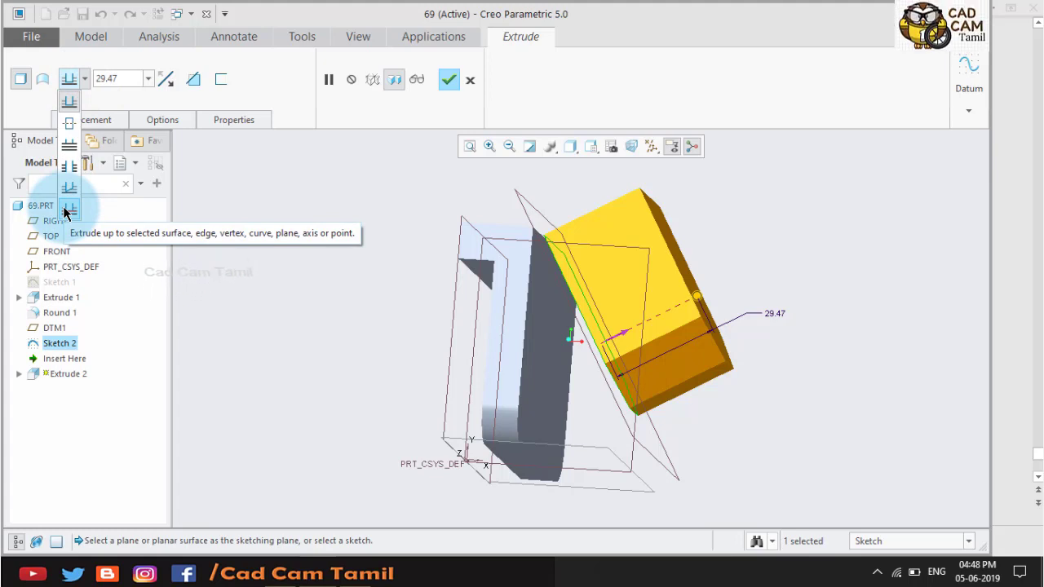
click(65, 212)
mouse_move(250, 226)
middle_down()
mouse_move(310, 286)
mouse_move(449, 350)
middle_up()
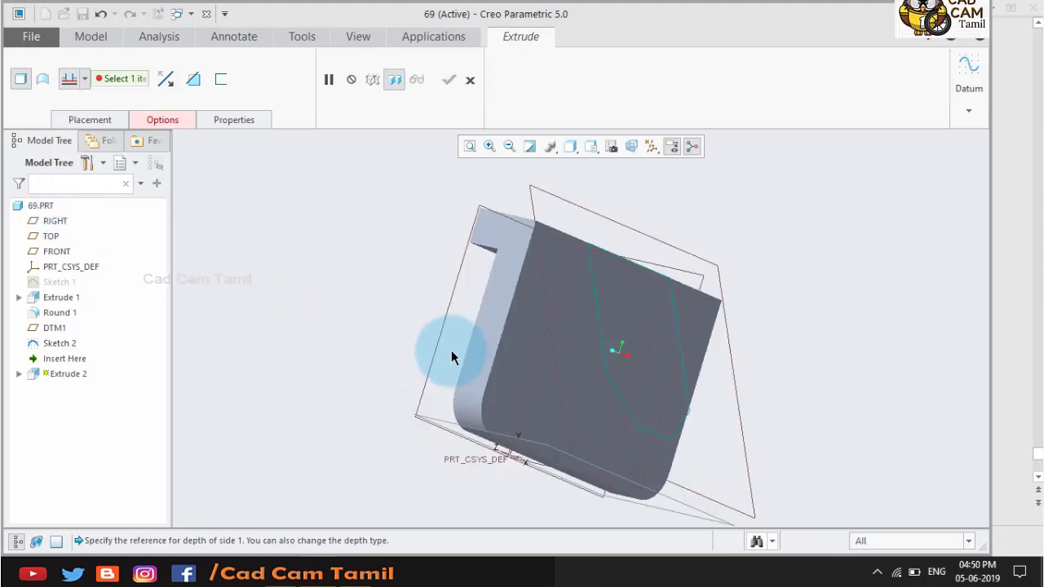
click(512, 329)
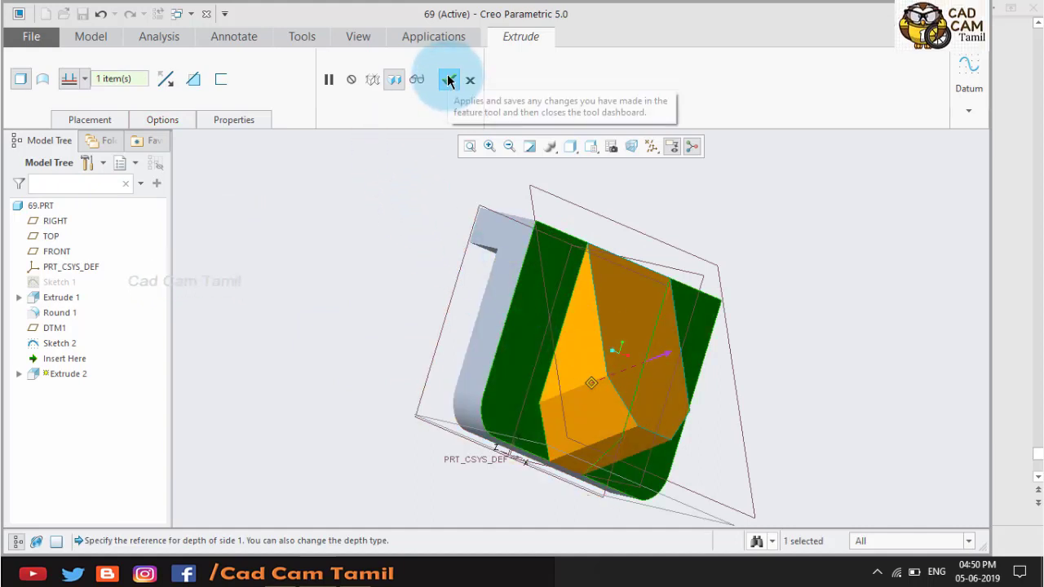
middle_drag(613, 447, 658, 425)
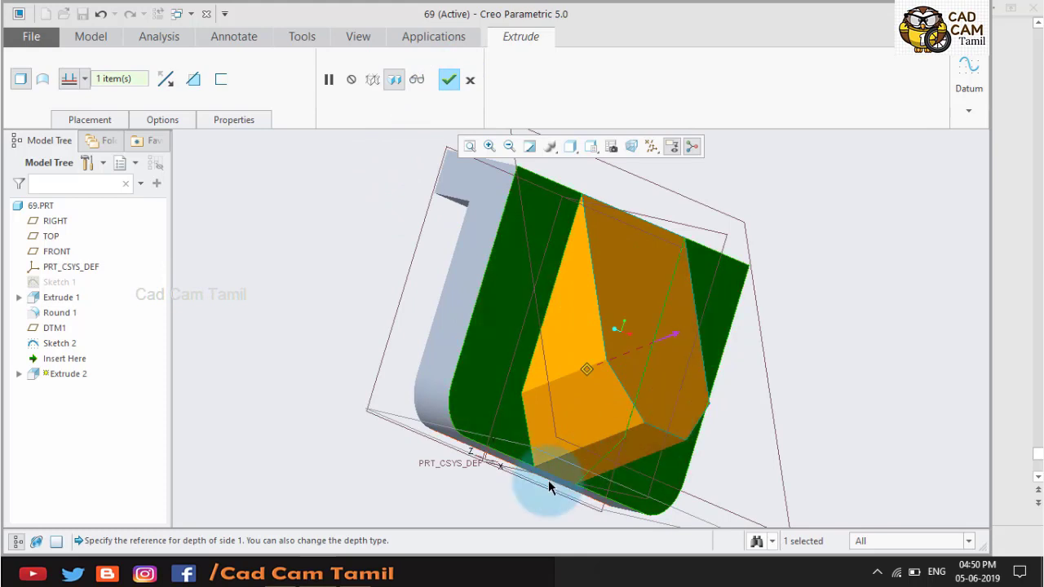
click(452, 84)
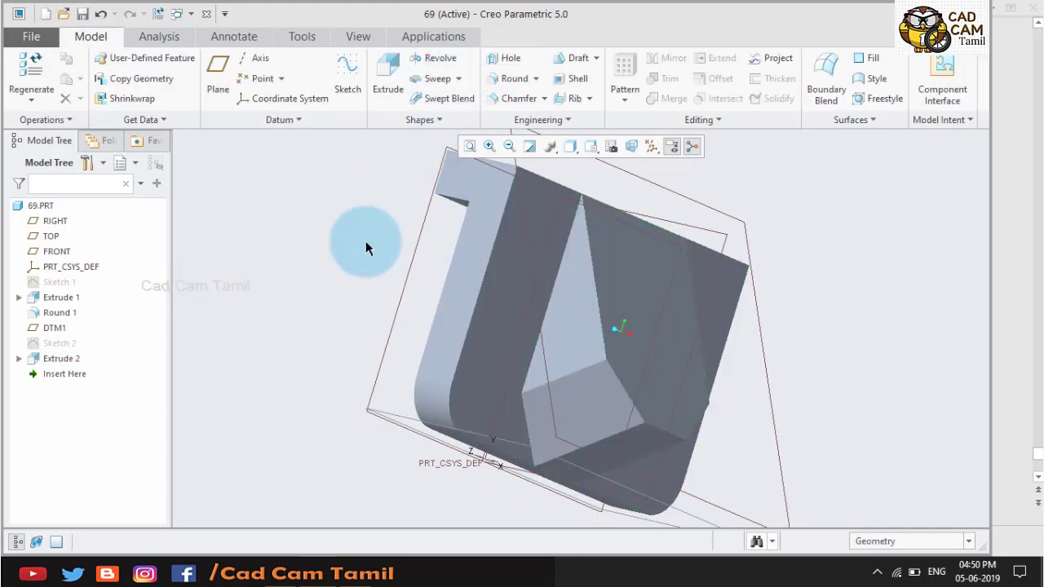
Step: Start a new sketch on the boss face and view it flat
mouse_move(365, 242)
middle_down()
mouse_move(481, 287)
mouse_move(444, 338)
mouse_move(461, 278)
middle_up()
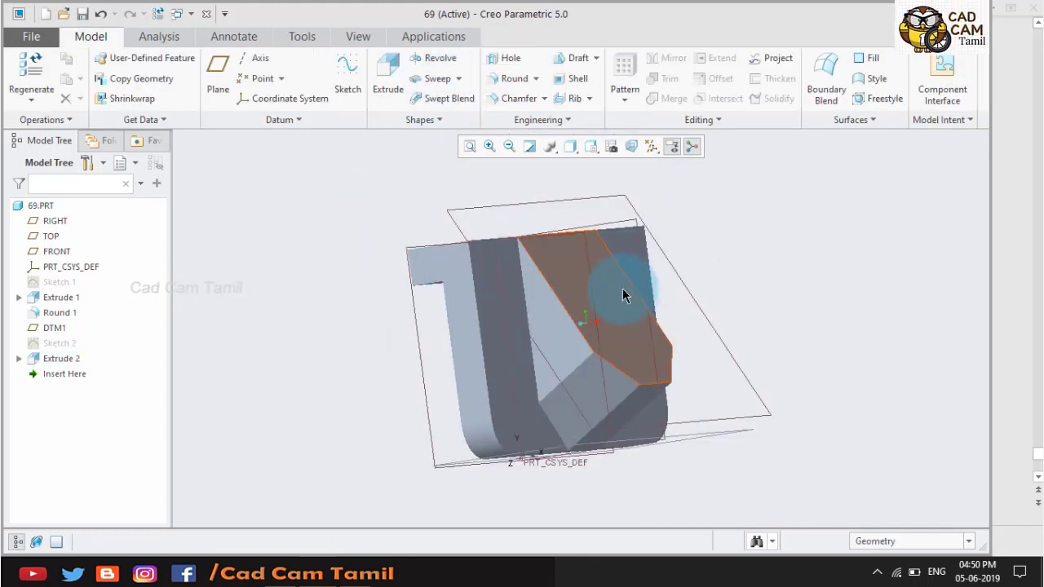
click(592, 292)
click(696, 221)
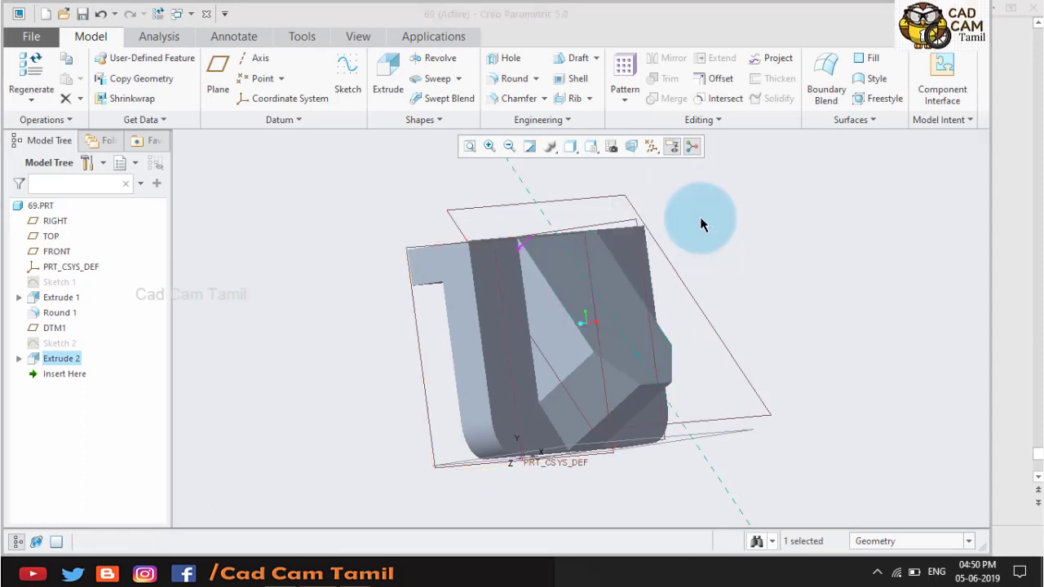
click(610, 147)
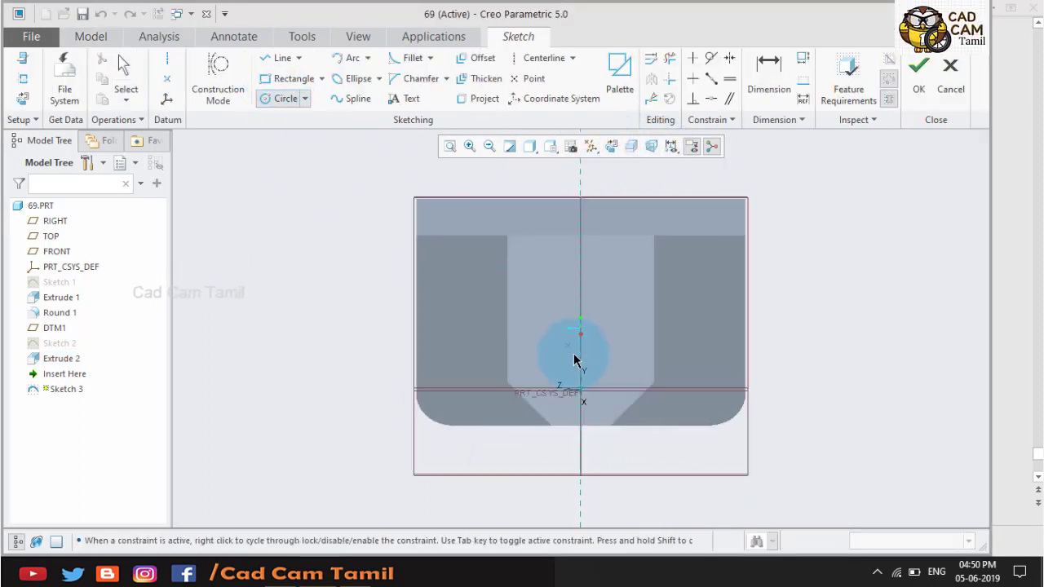
Step: Draw a circle centred on the vertical centerline with a 20 diameter
click(580, 366)
click(606, 302)
middle_click(606, 302)
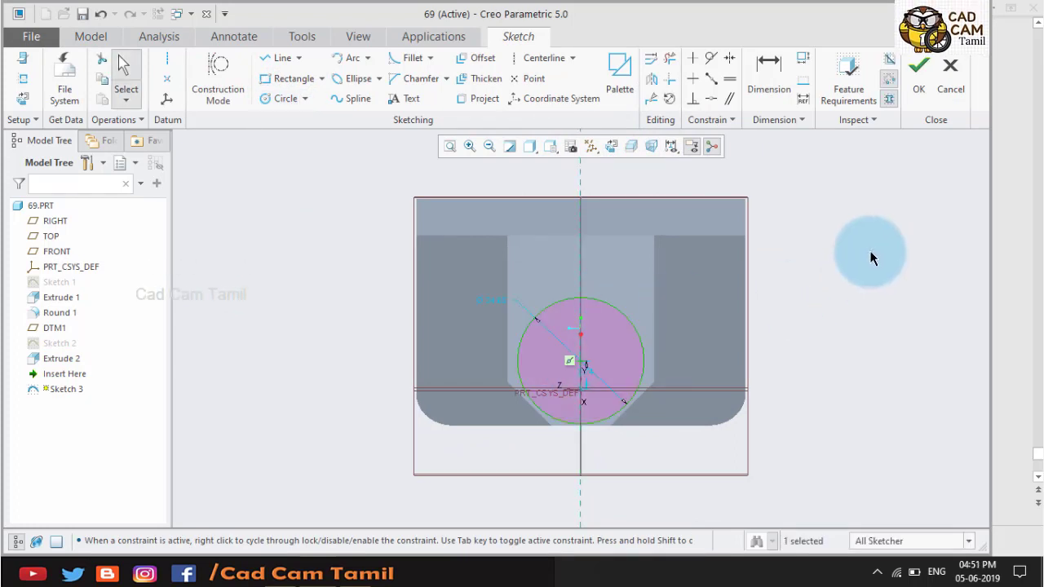
click(277, 570)
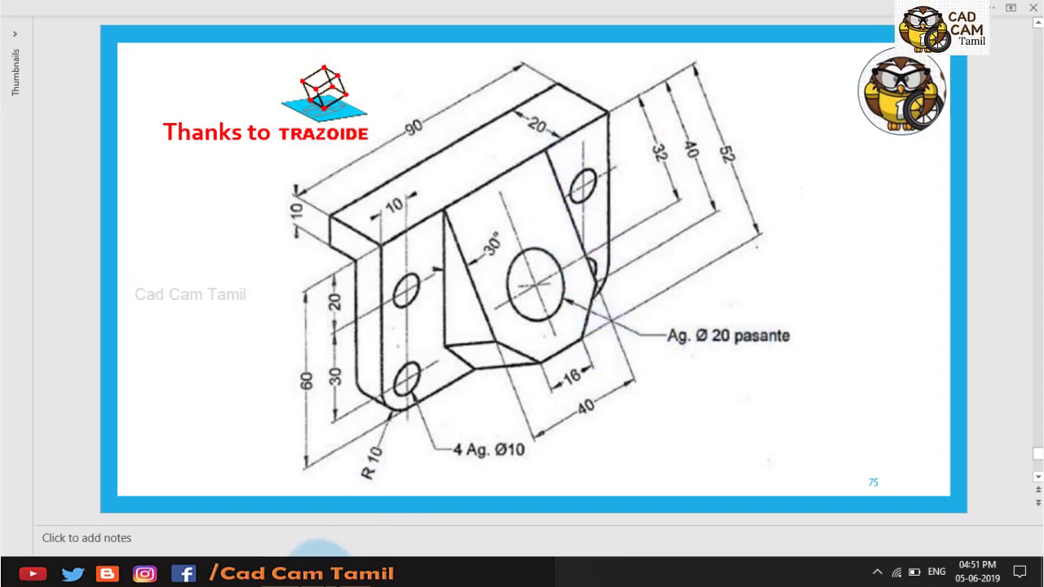
click(318, 563)
double_click(500, 299)
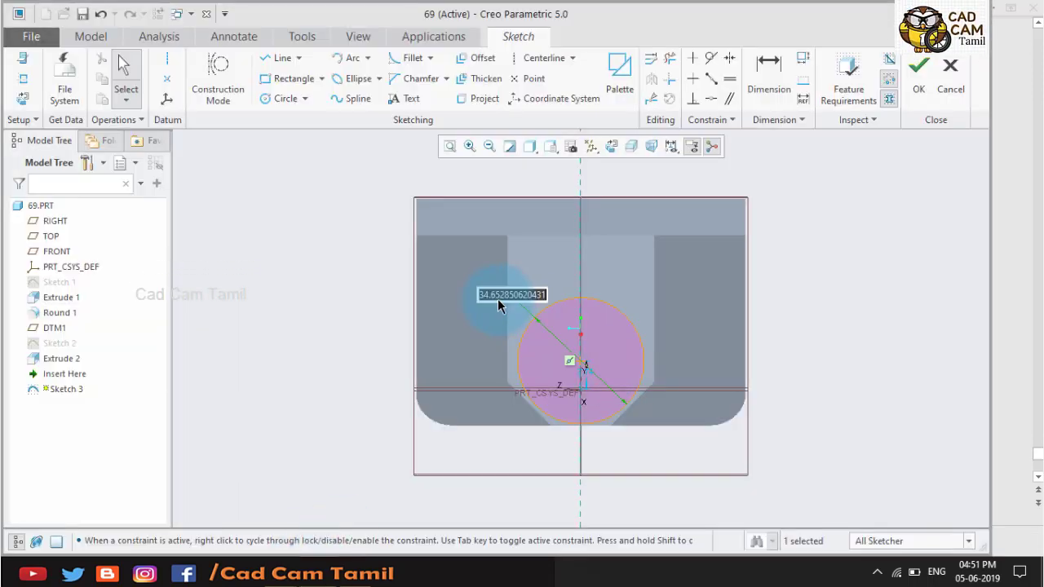
text(Ø 20)
key(Return)
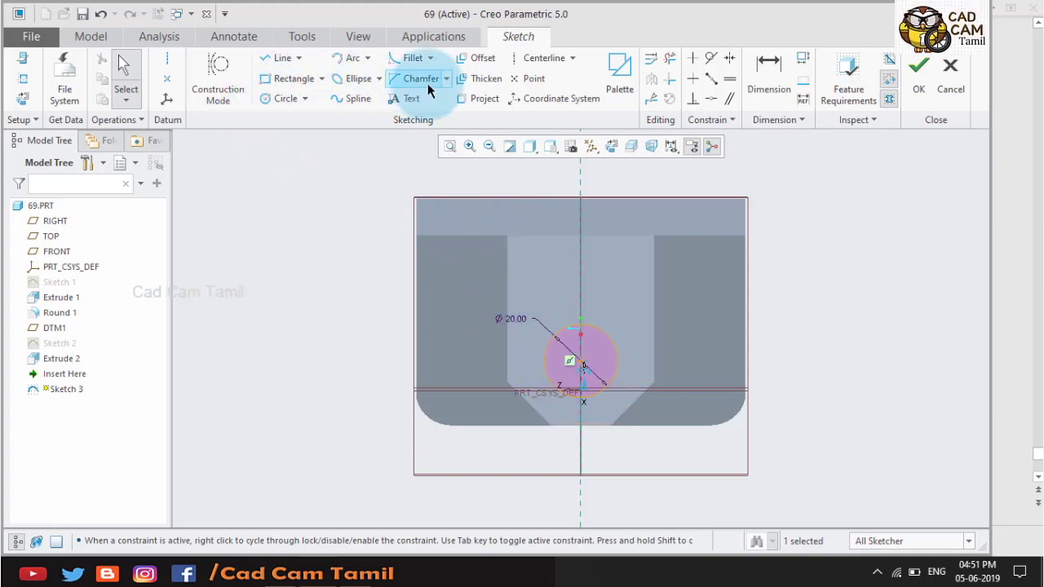
Step: Dimension the circle 30 from the top edge and finish Sketch 3
click(768, 73)
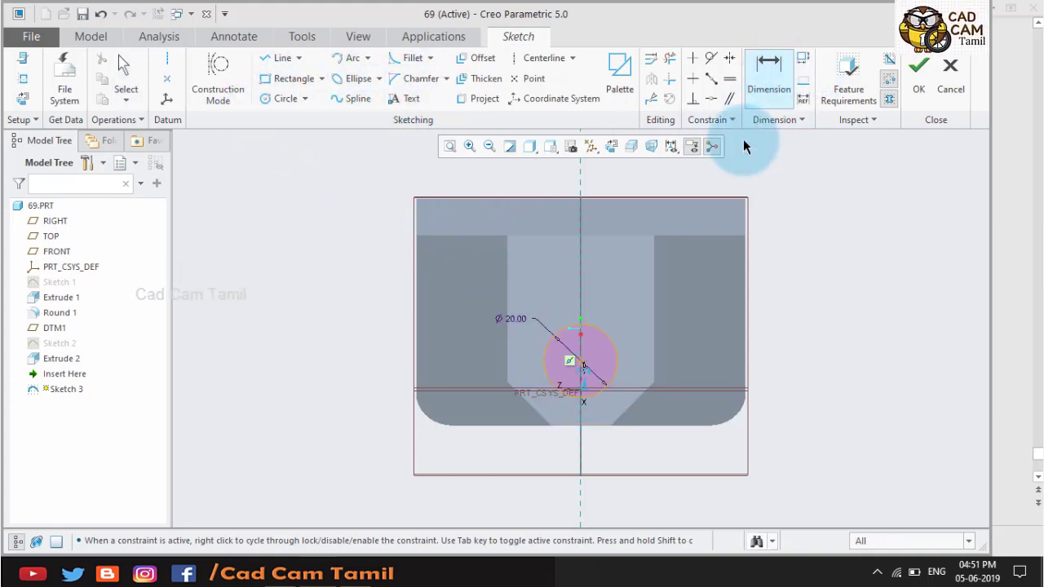
click(671, 237)
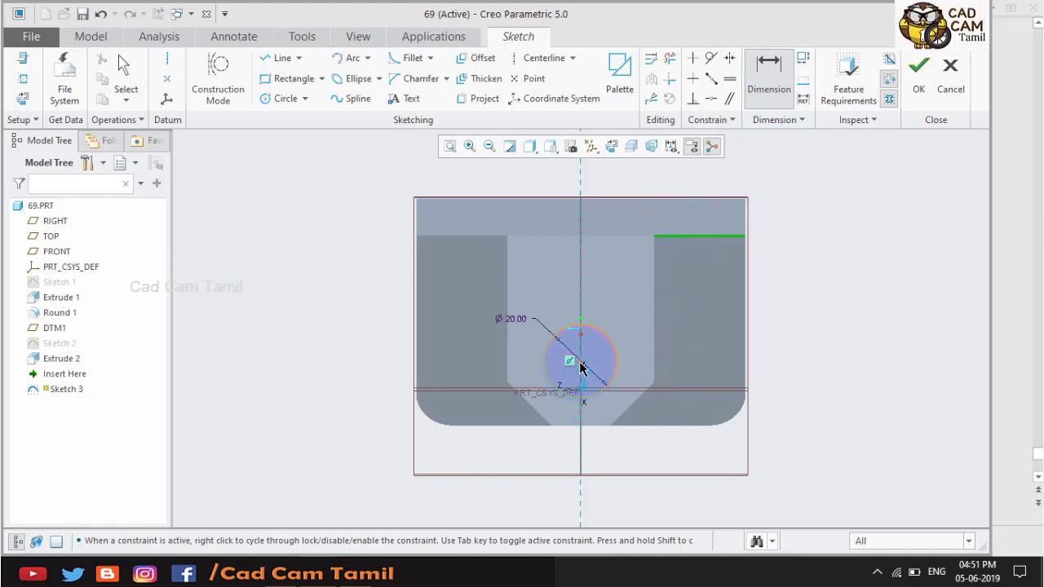
click(580, 366)
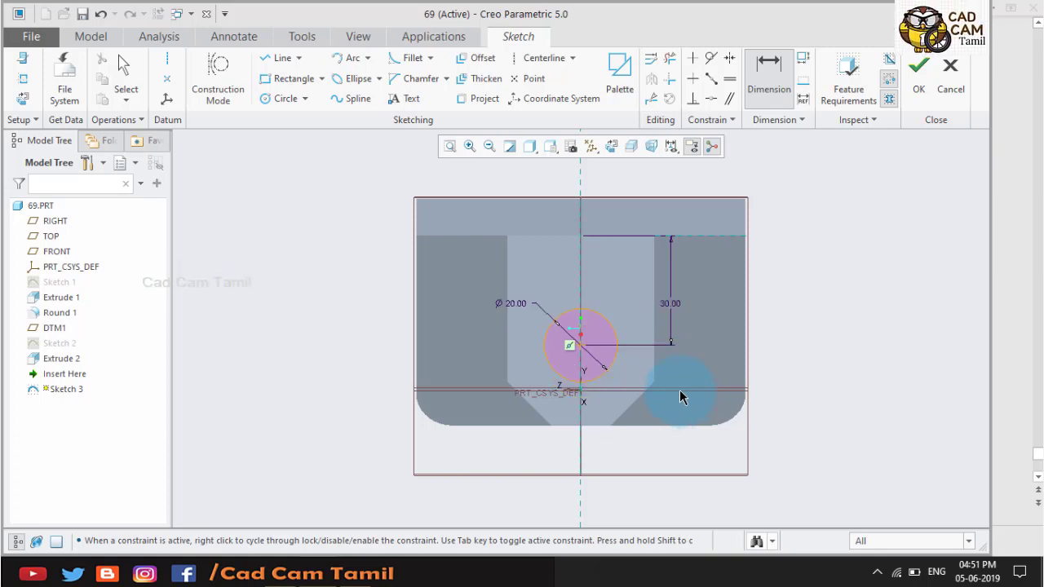
click(918, 65)
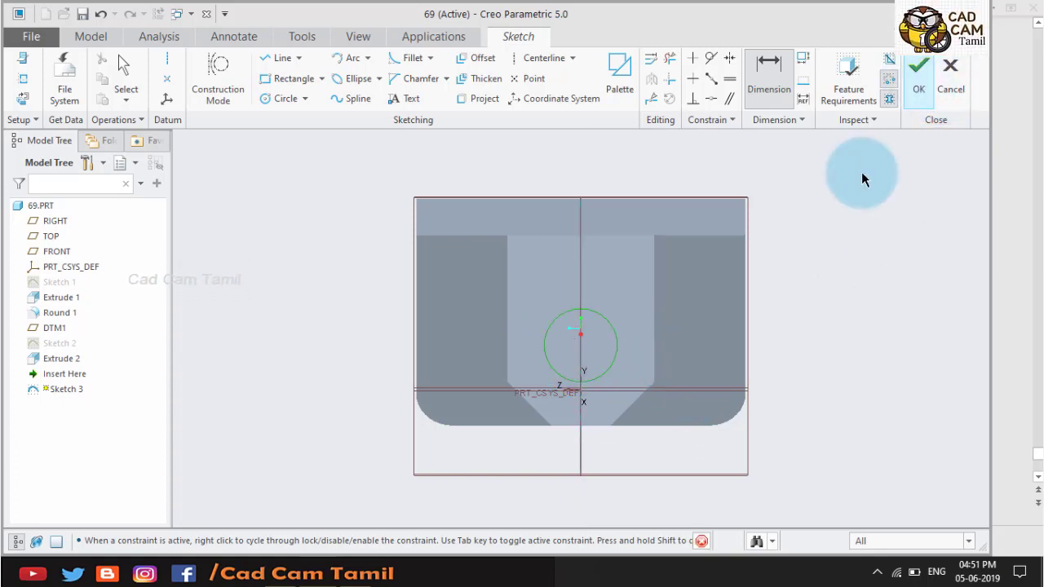
Step: Extrude Sketch 3 as a Through All material-removal cut, then turn the model toward the base plate
click(389, 82)
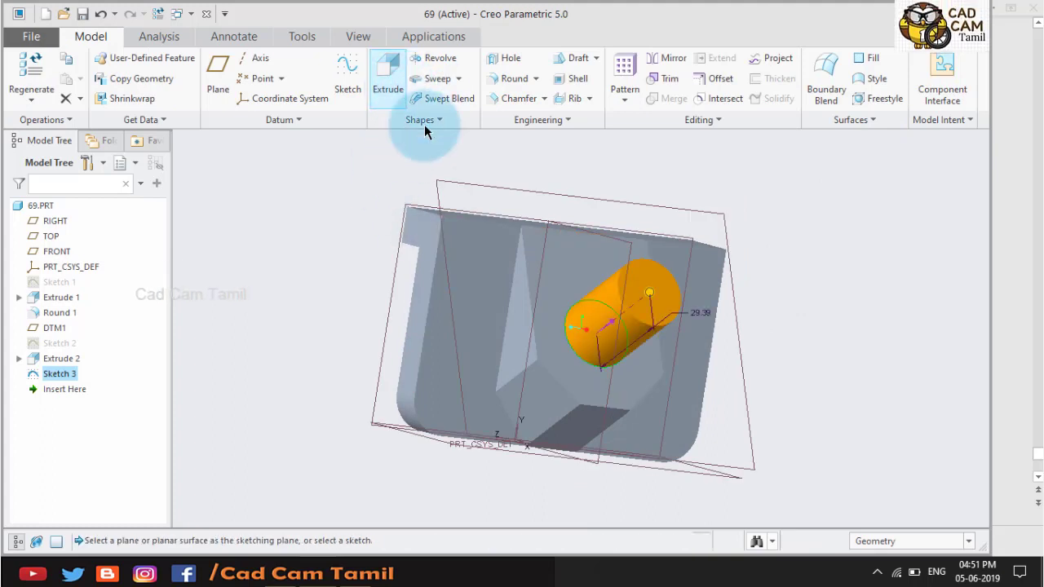
click(614, 330)
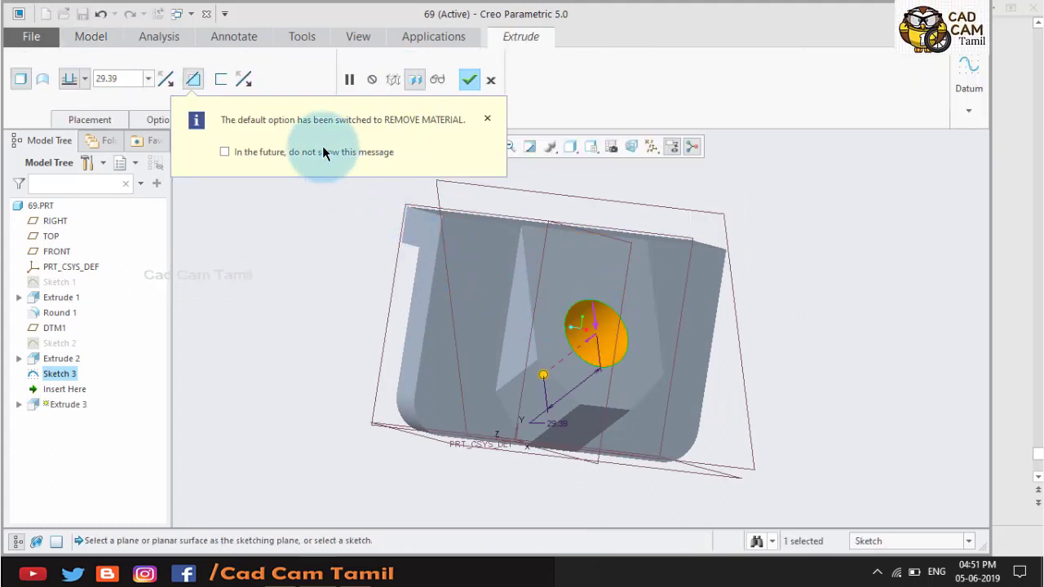
click(82, 76)
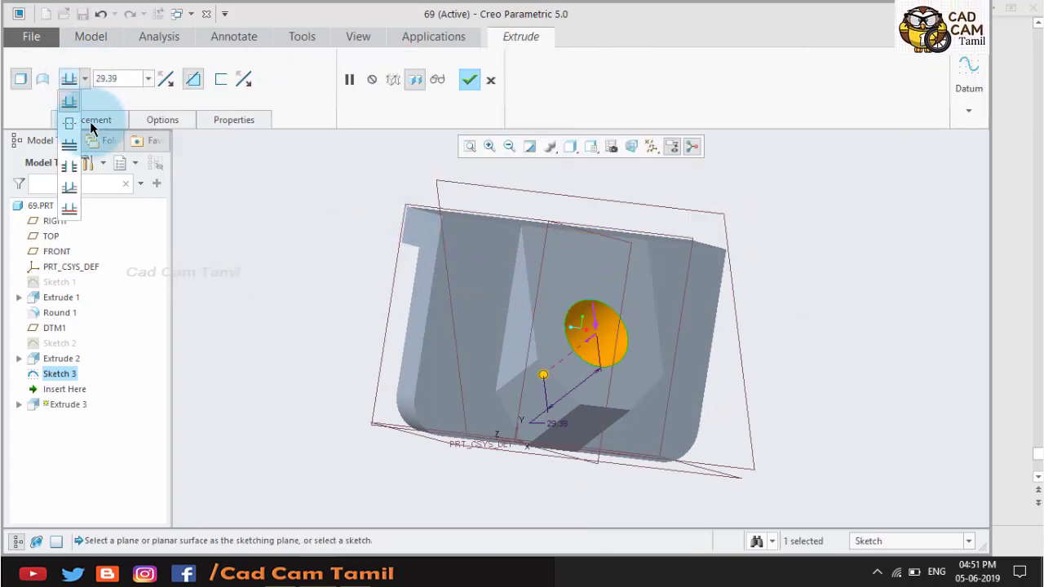
click(69, 171)
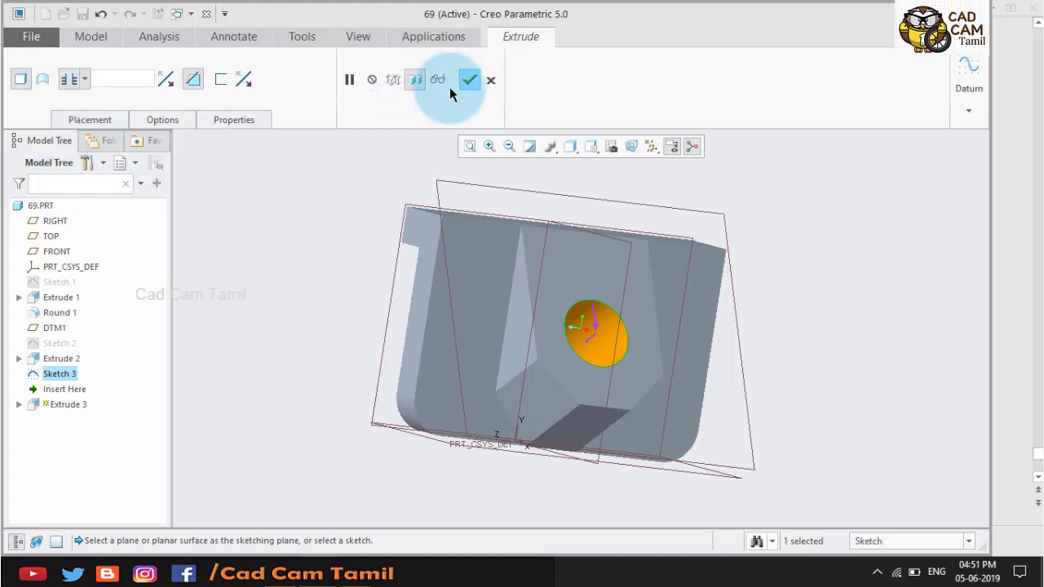
click(468, 80)
mouse_move(478, 252)
middle_down()
mouse_move(455, 242)
mouse_move(524, 240)
mouse_move(468, 321)
middle_up()
click(468, 322)
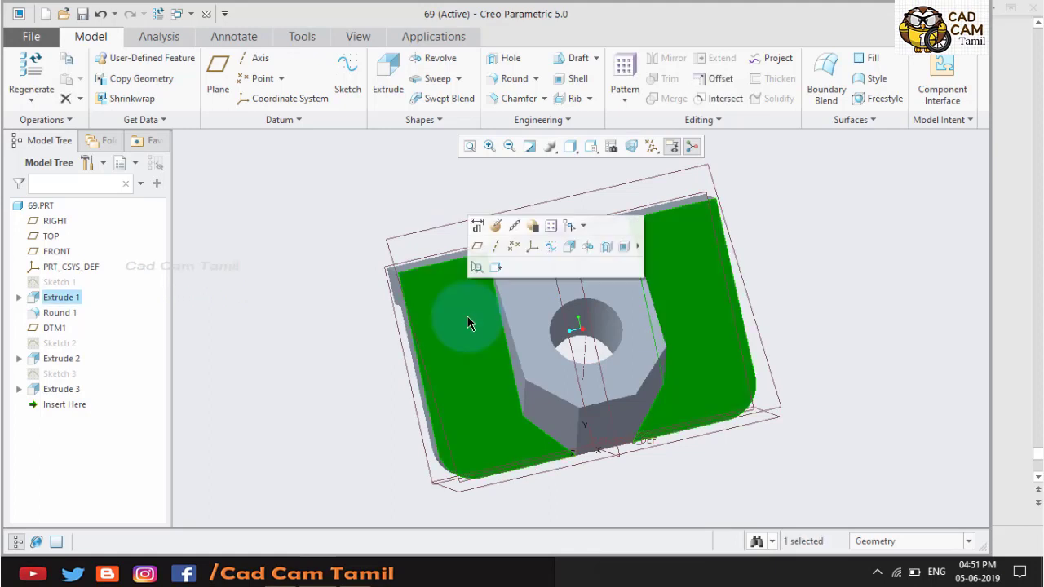
click(282, 356)
middle_drag(386, 362, 408, 367)
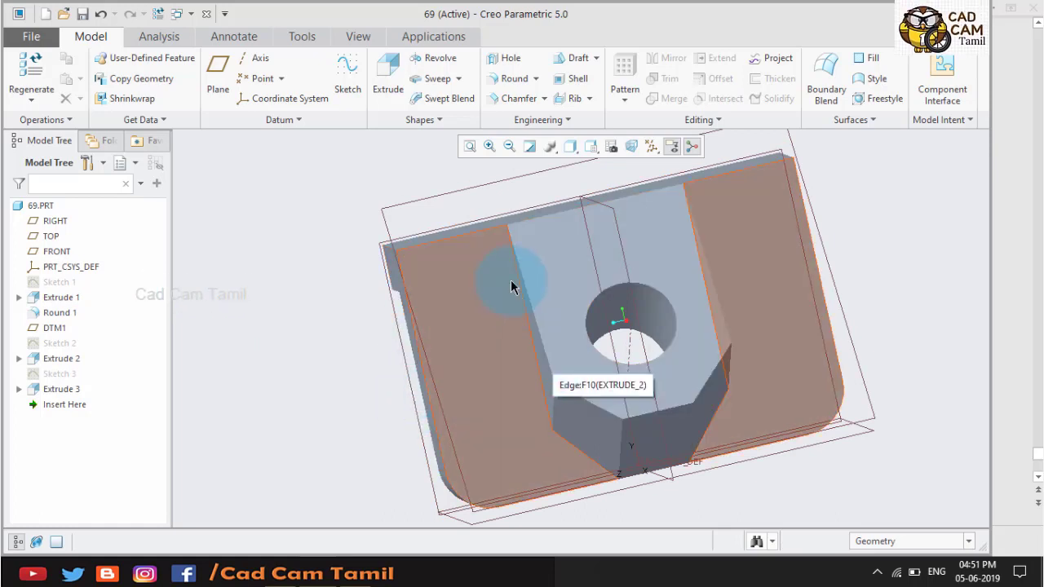
Step: Place a hole on the base plate's flat face, referenced to its top and left edges
click(512, 67)
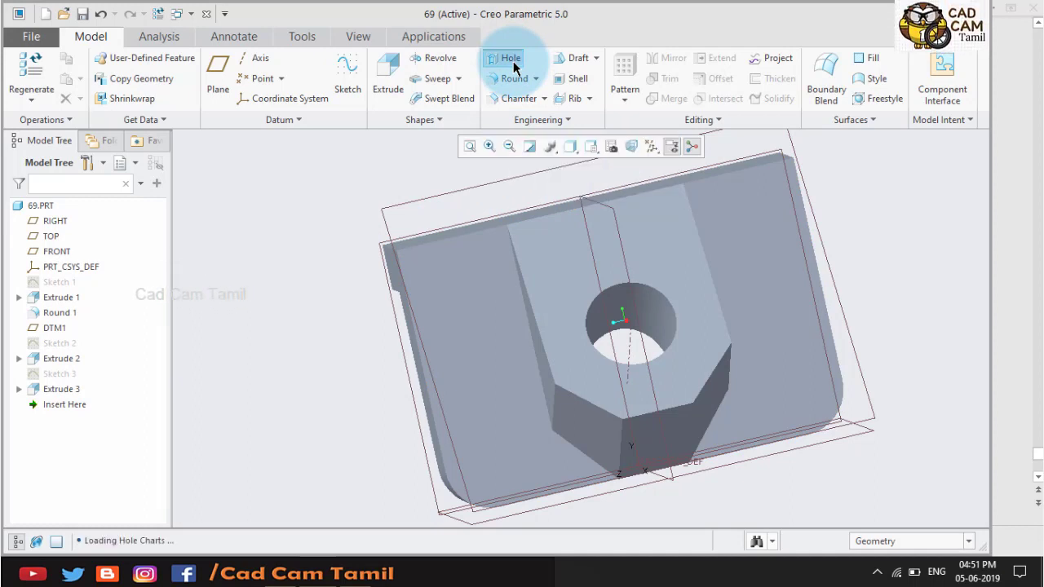
click(479, 311)
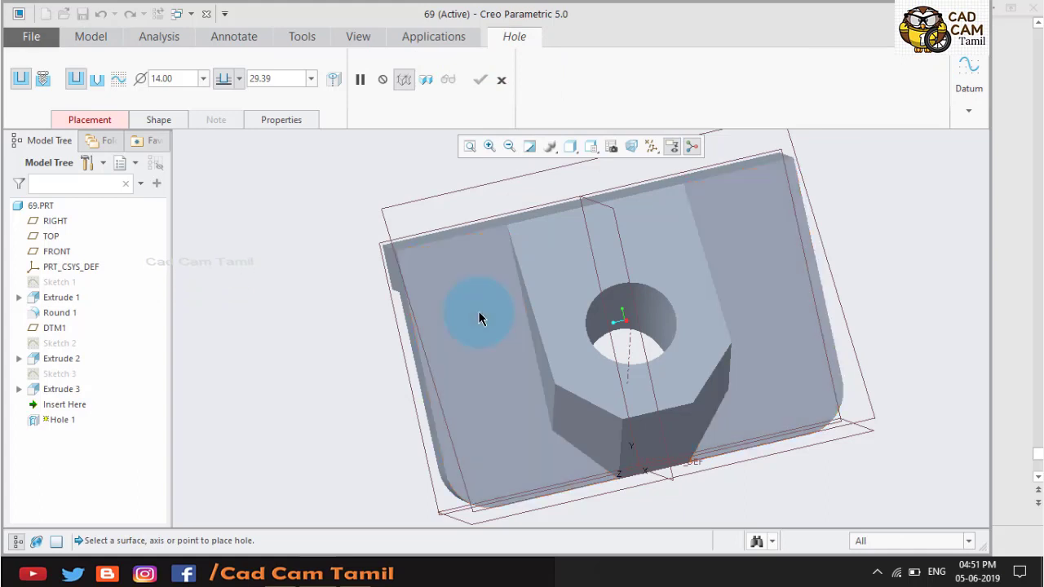
scroll(471, 299, up, 2)
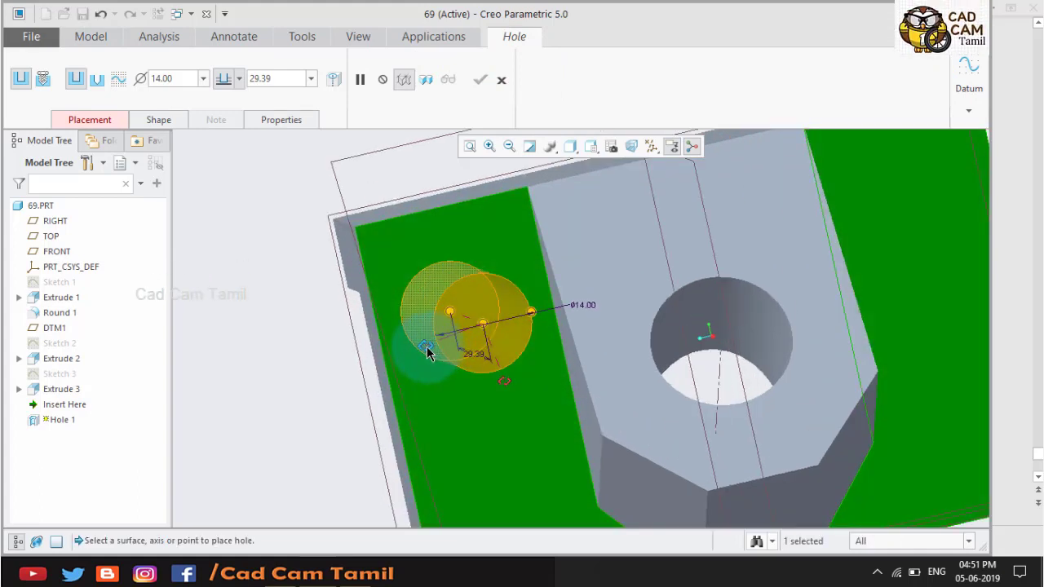
drag(427, 352, 421, 222)
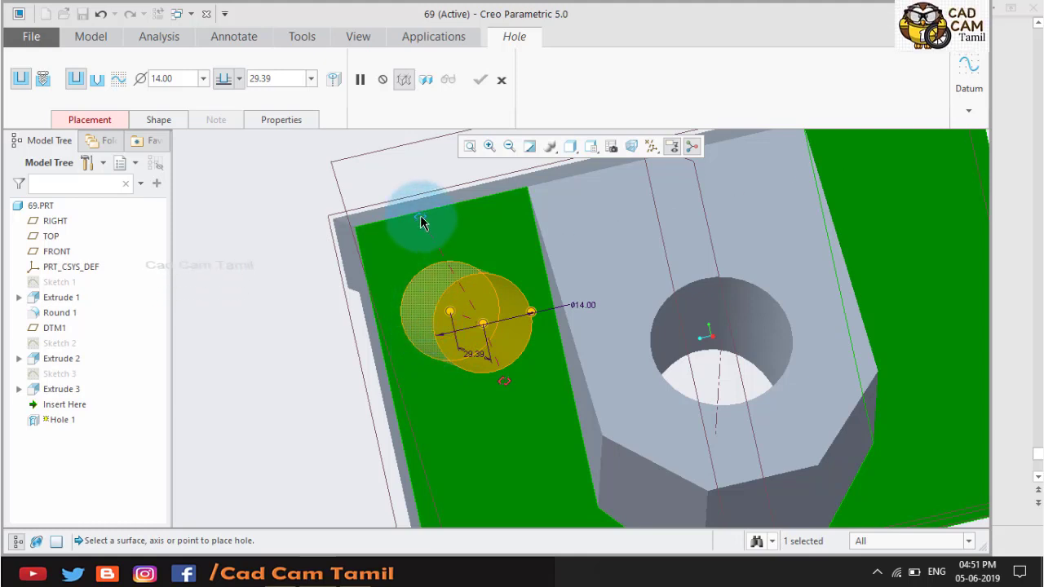
drag(504, 381, 381, 347)
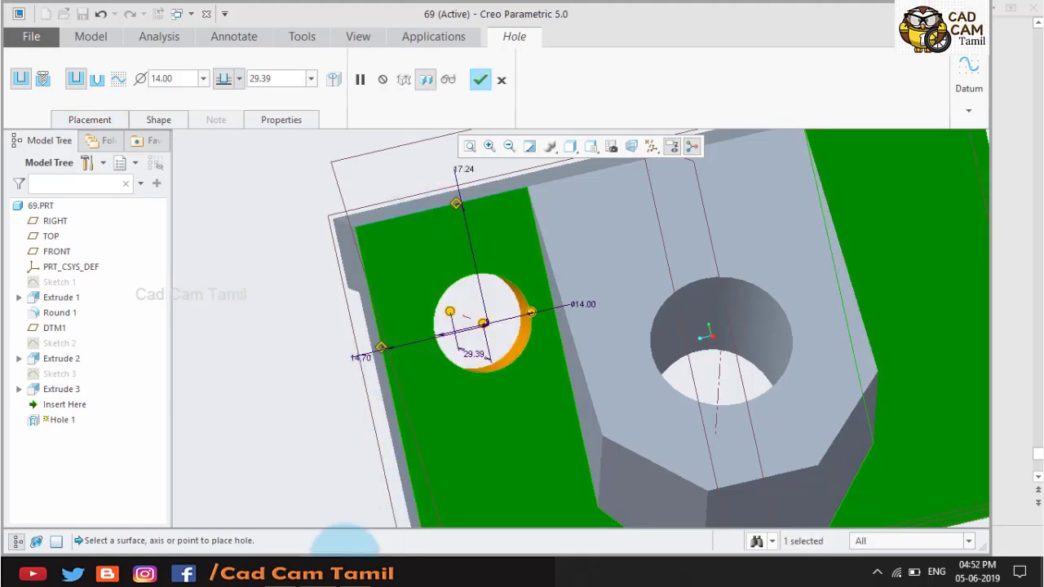
Step: Set the hole offsets to 20 from the top edge and 10 from the side edge, finishing Hole 1
click(308, 569)
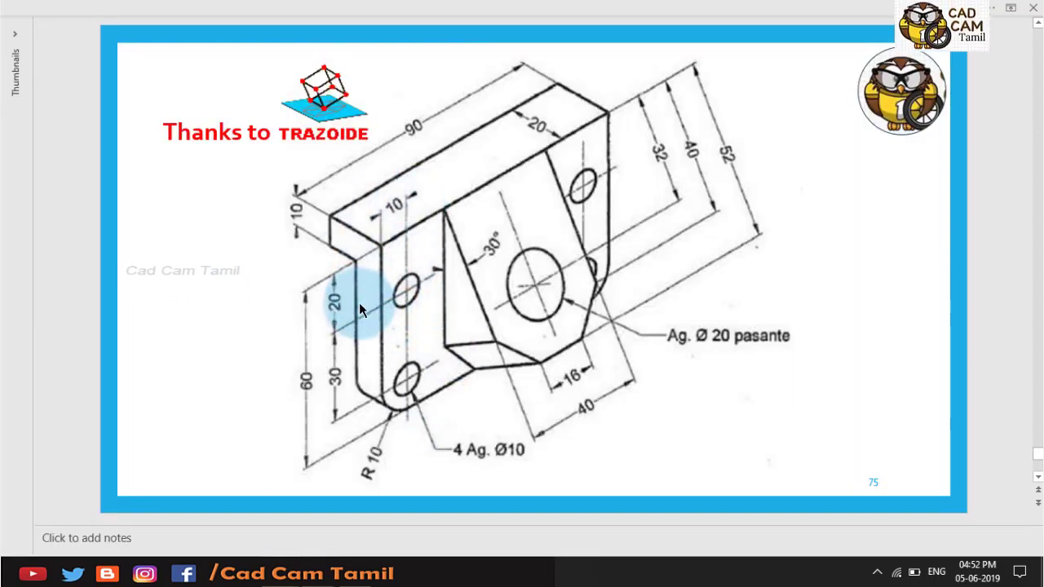
click(326, 563)
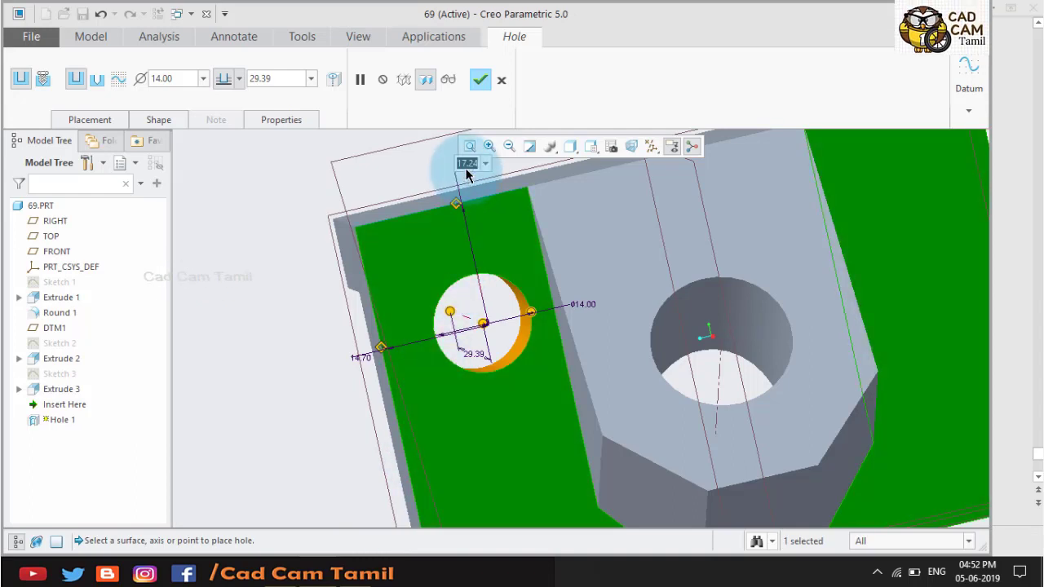
text(20)
key(Return)
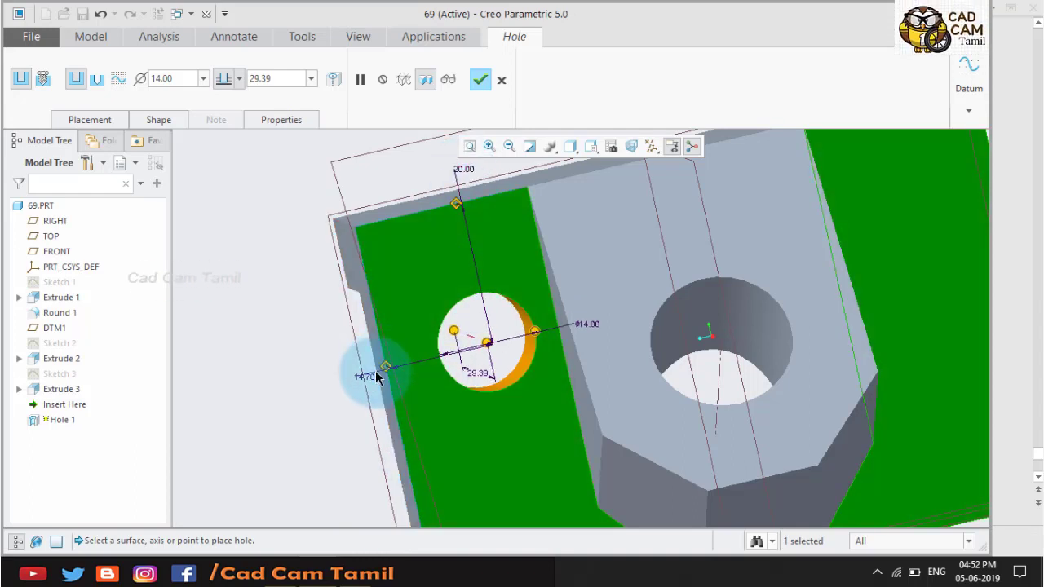
double_click(365, 375)
text(10)
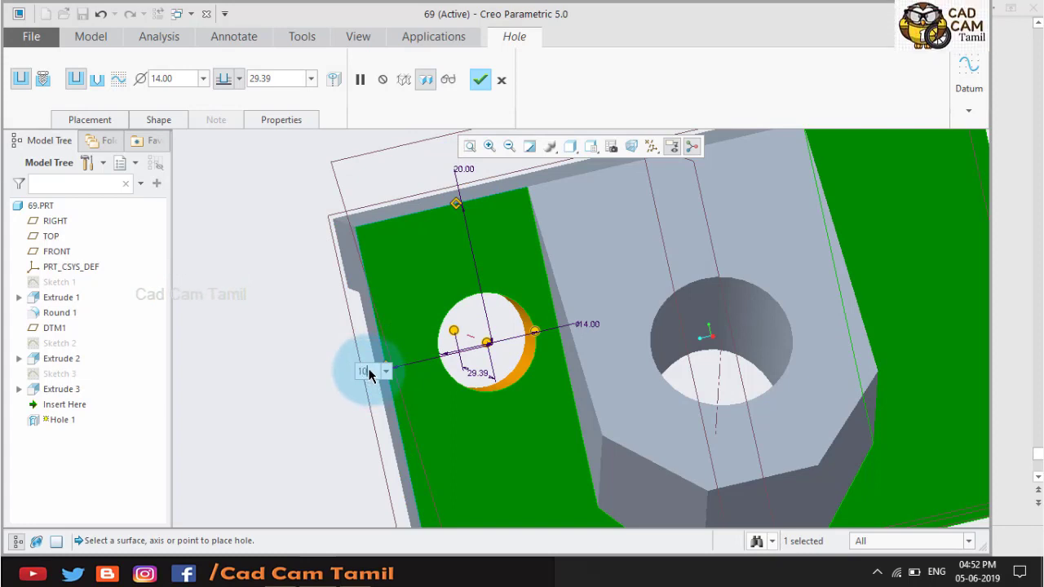
key(Return)
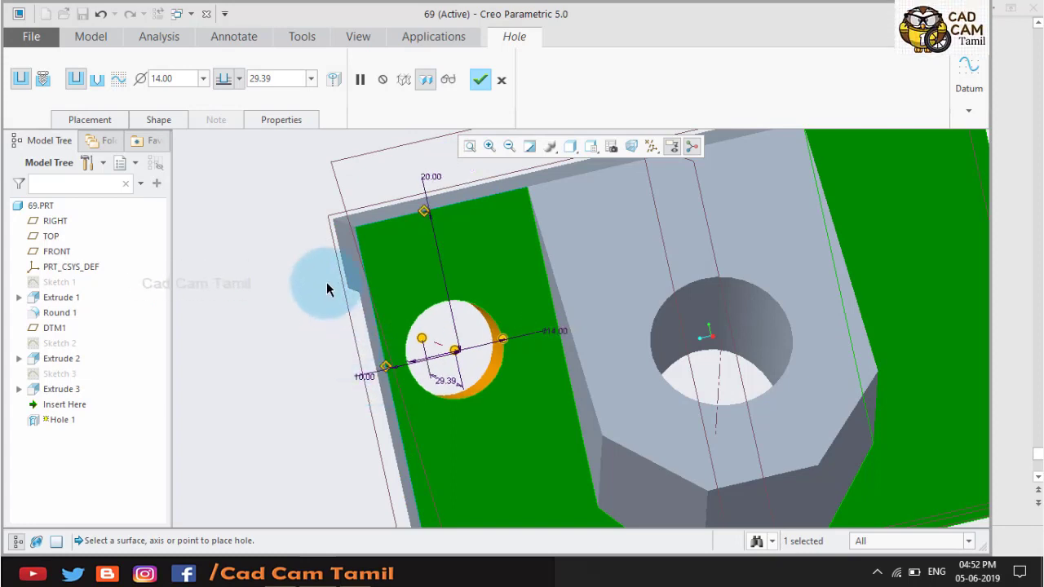
middle_click(307, 229)
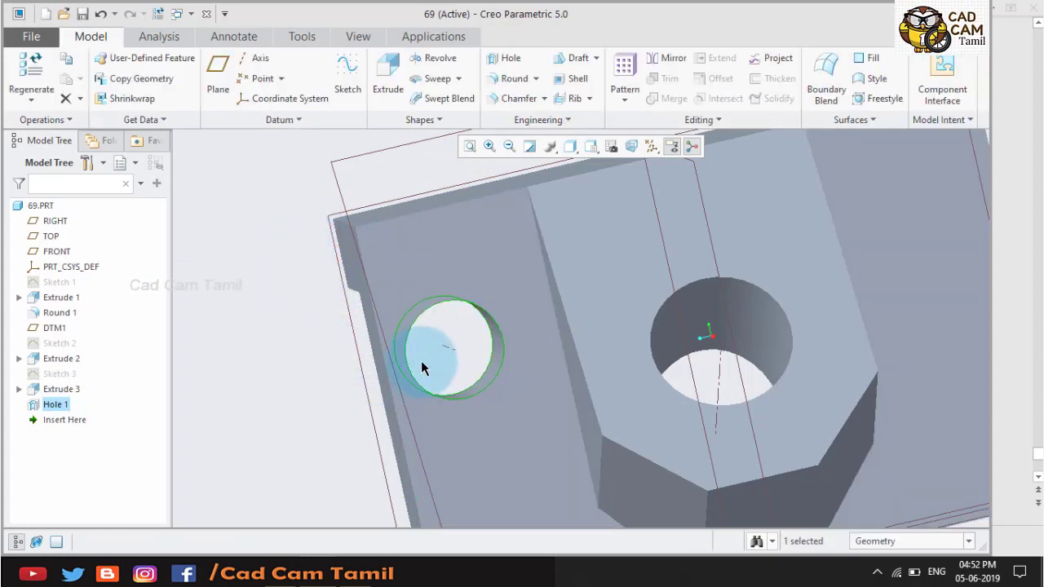
Step: Redefine Hole 1 via Edit Definition, changing its diameter from 14.00 to 10
right_click(52, 406)
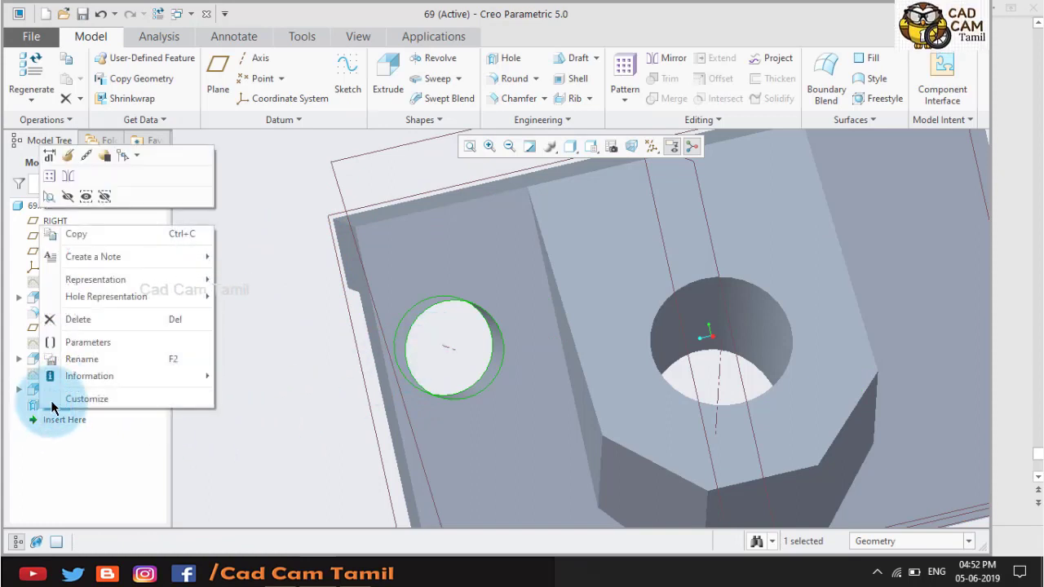
click(67, 158)
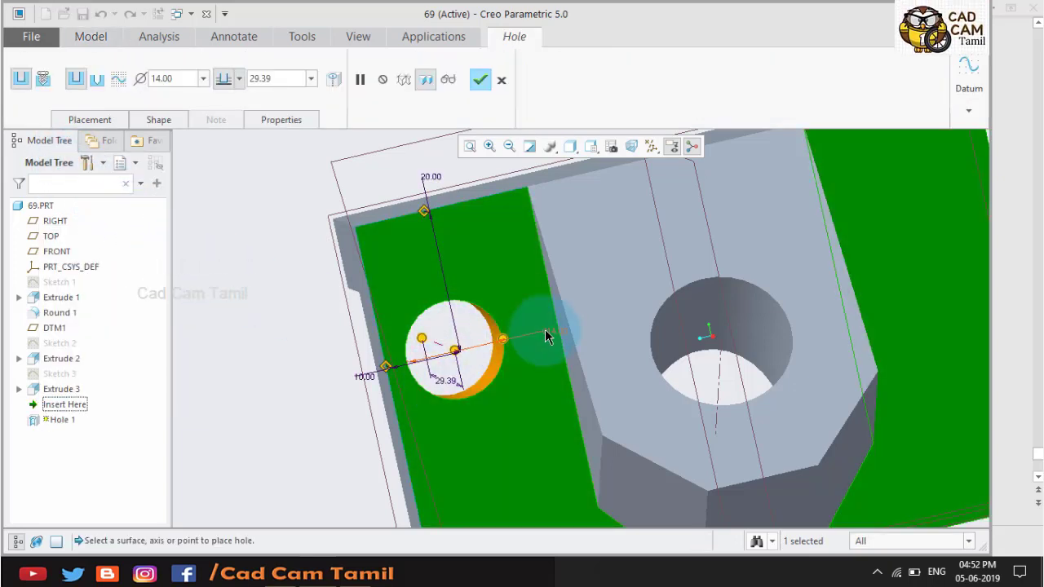
click(237, 572)
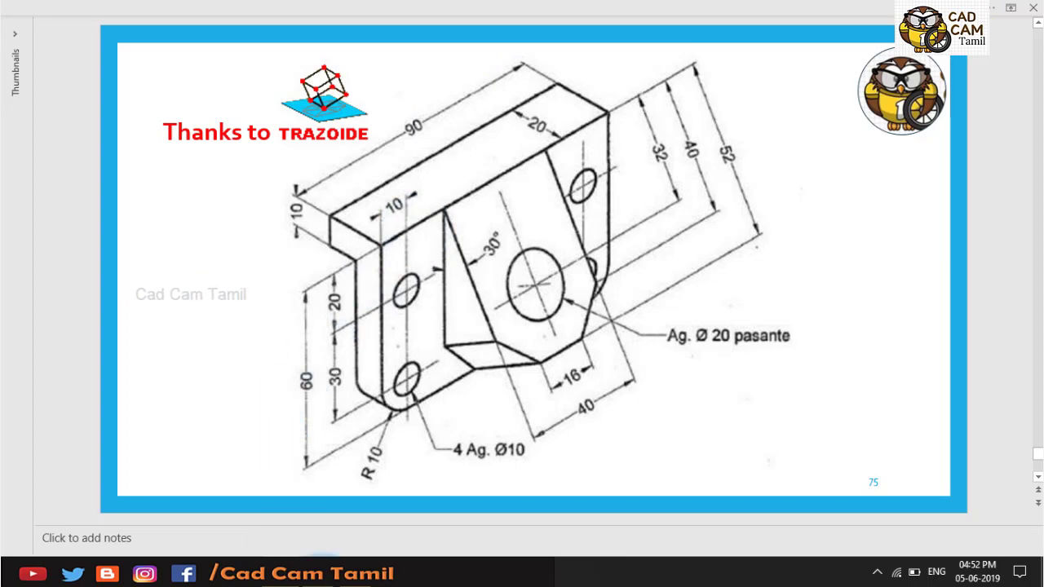
click(318, 566)
click(526, 345)
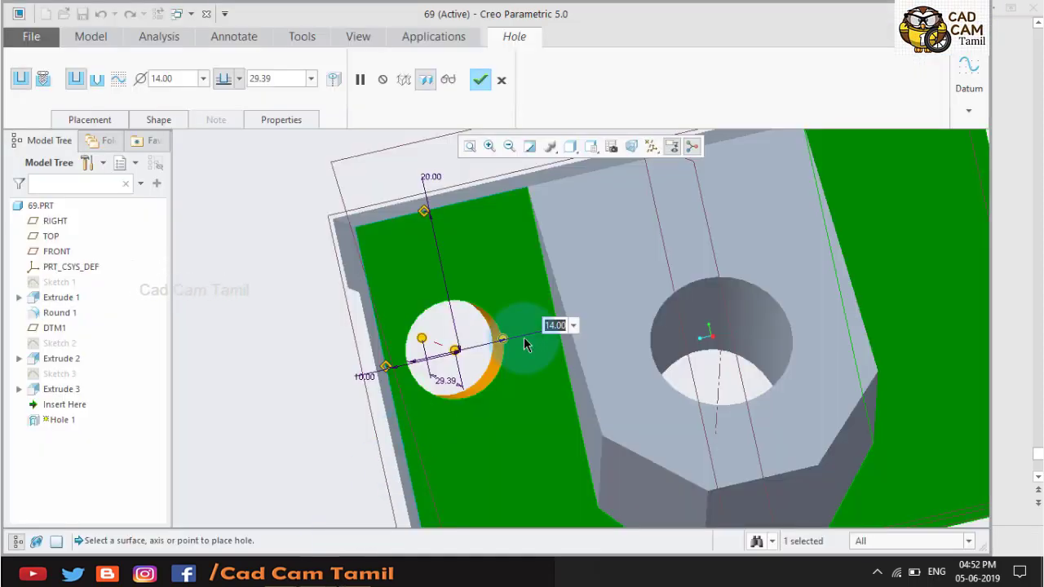
text(10)
key(Return)
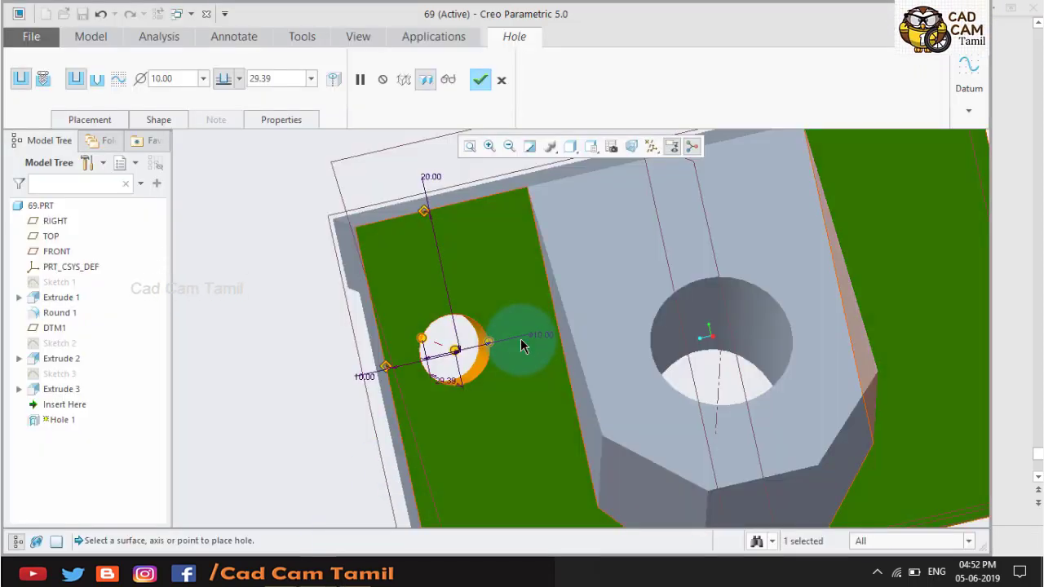
click(480, 80)
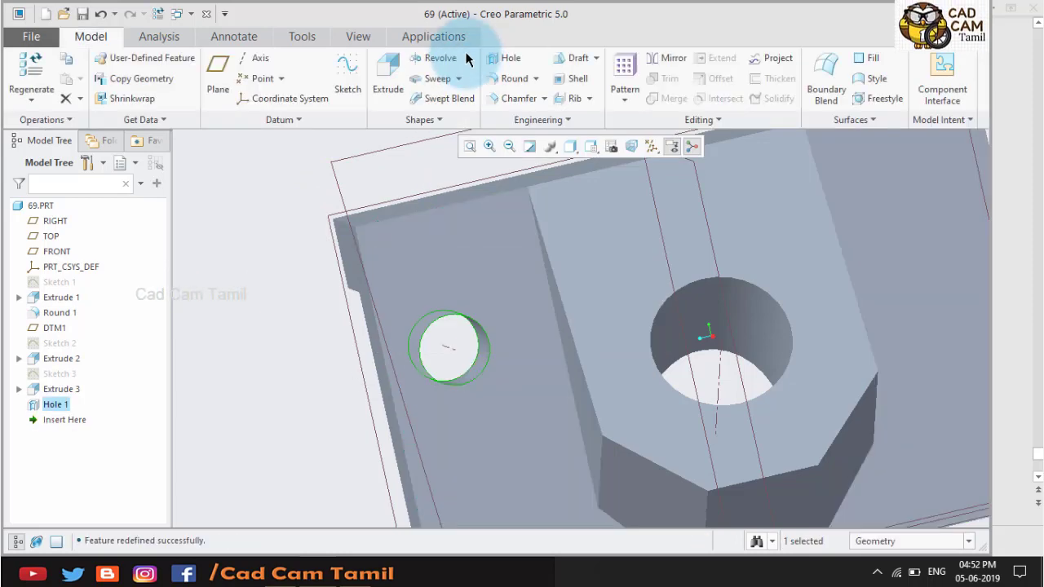
Step: Fit the part in view and place a new hole on the base face referenced to the top and side edges
click(216, 331)
key(ctrl+d)
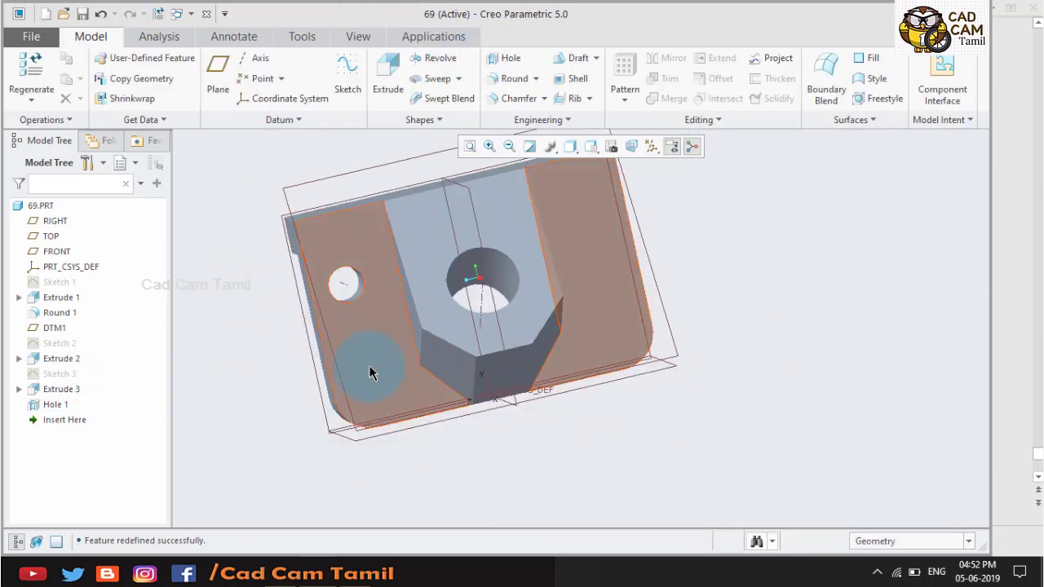
click(506, 58)
click(359, 359)
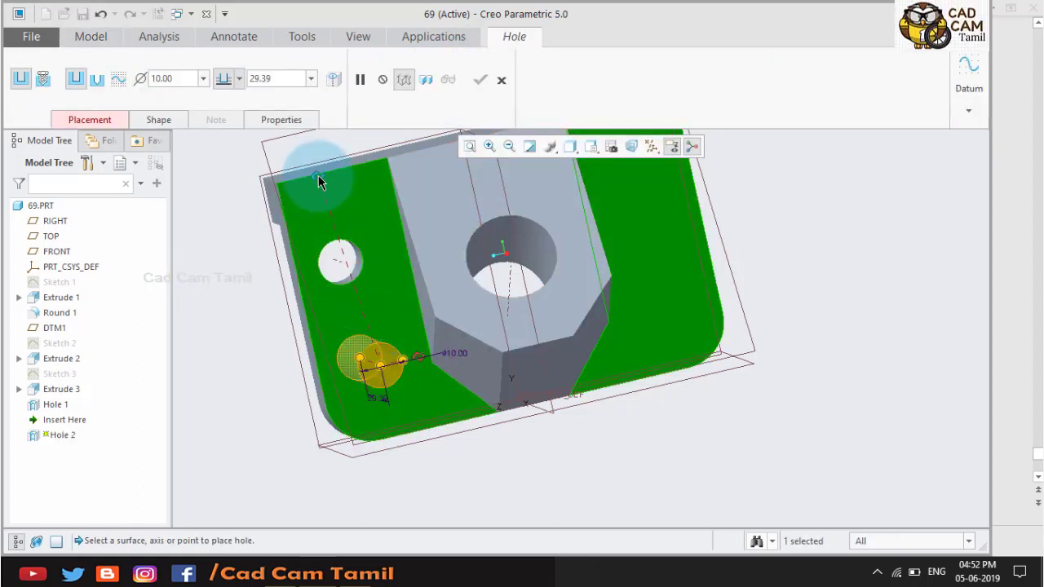
drag(318, 192, 319, 183)
mouse_move(362, 361)
mouse_down()
mouse_move(313, 369)
mouse_move(320, 379)
mouse_up()
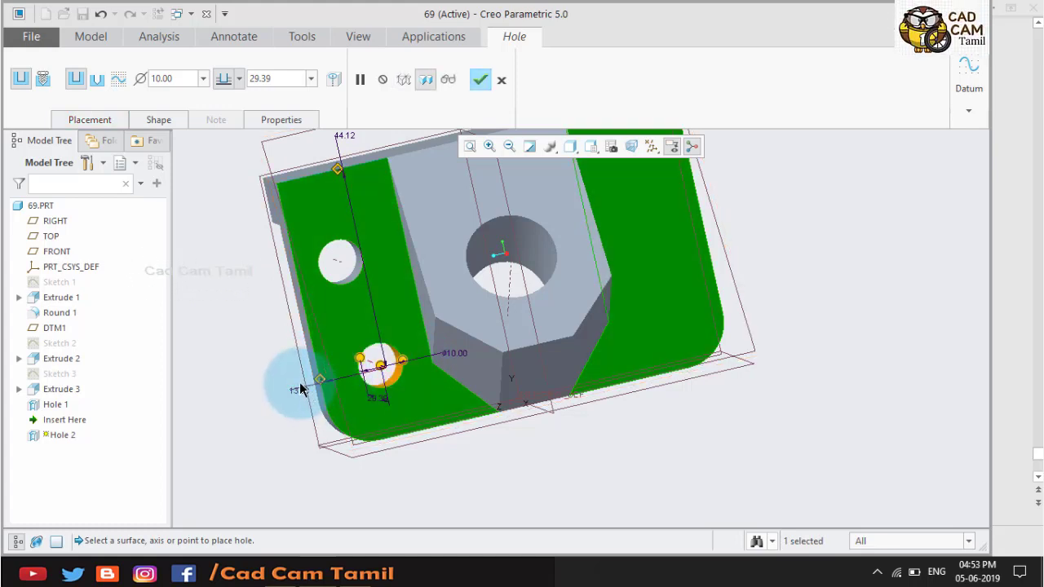
Step: Set the second hole's offsets to 10 from the side edge and 50 from the top edge, then finish it
double_click(302, 393)
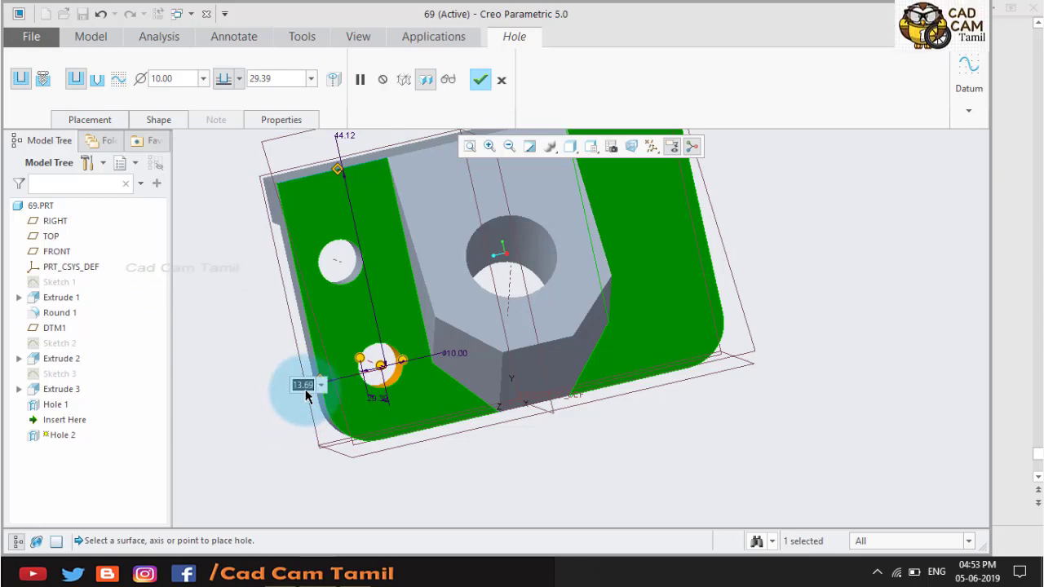
text(10)
key(Return)
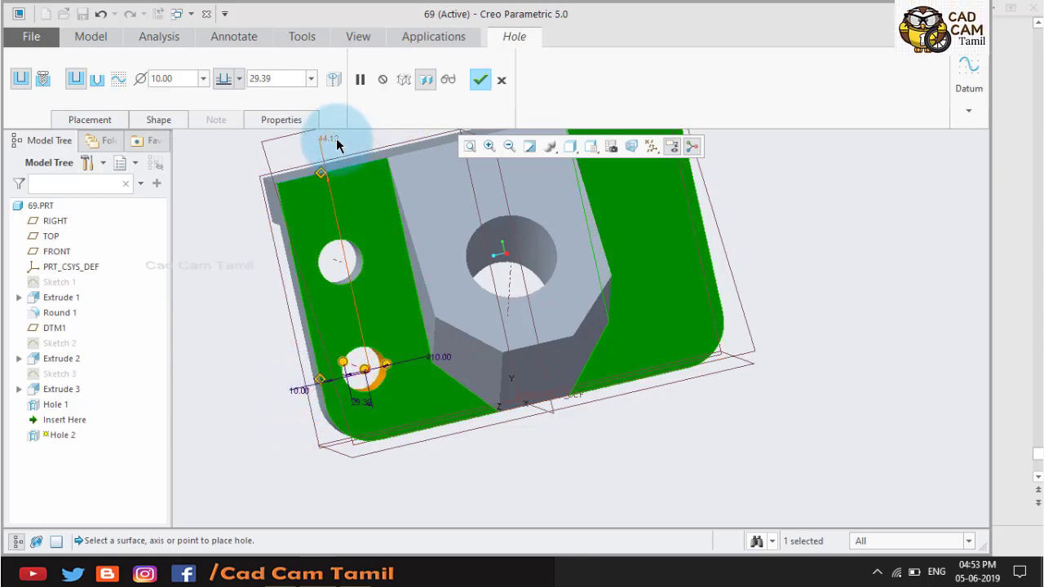
text(5)
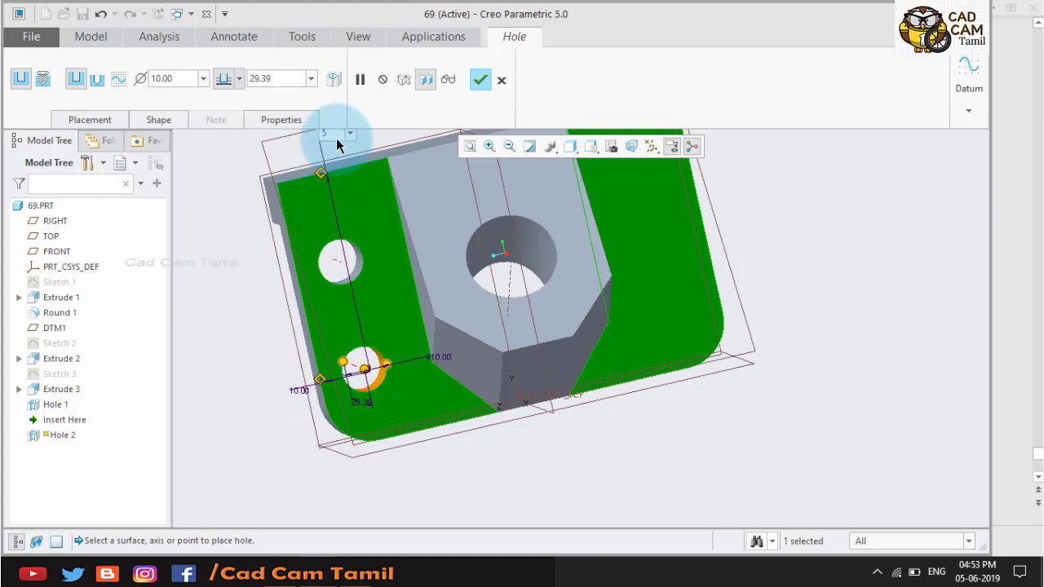
key(Return)
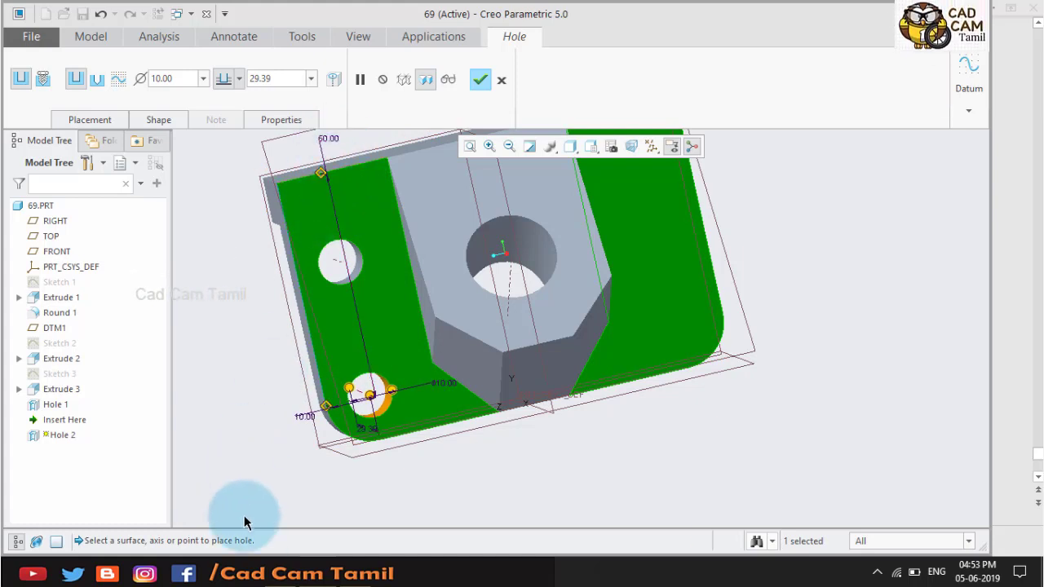
click(303, 563)
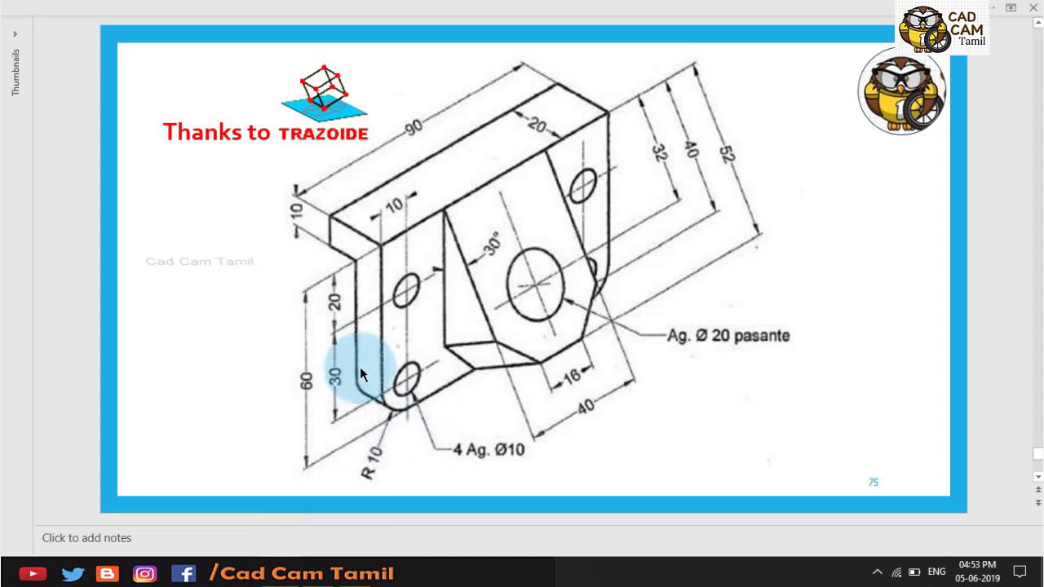
click(303, 563)
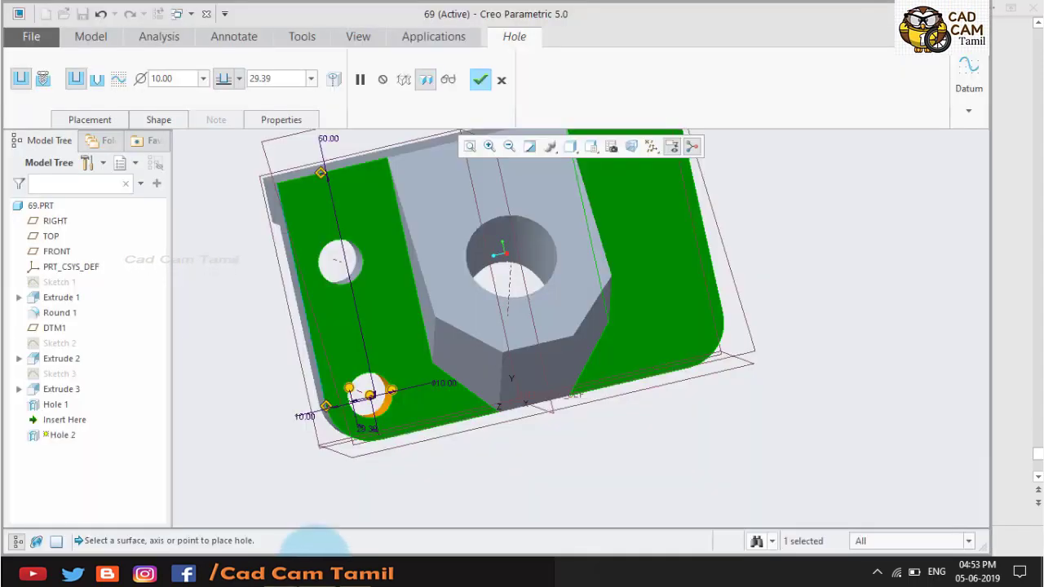
click(481, 79)
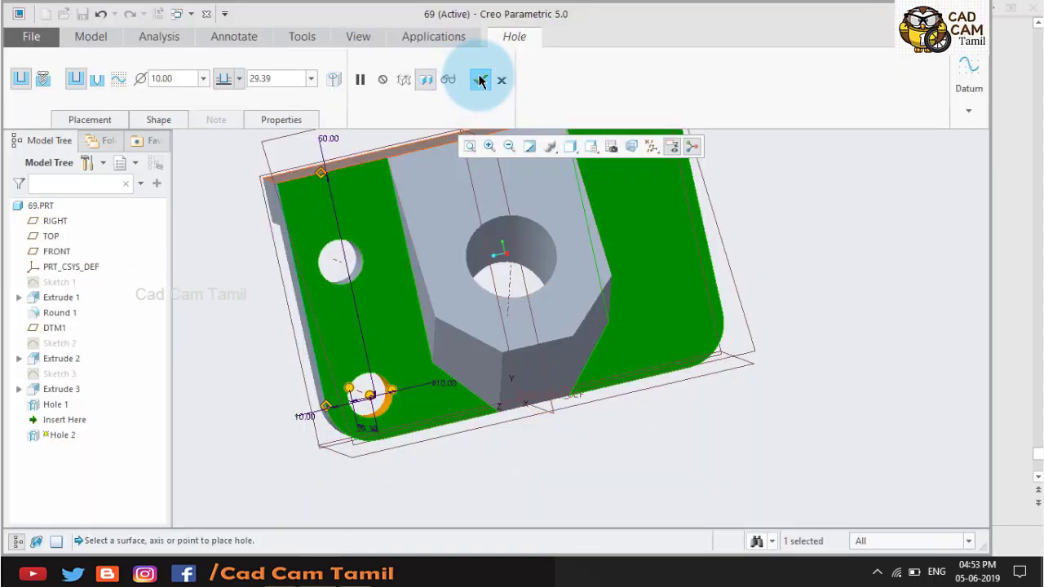
Step: Orbit the part to bring the base face with both Ø10 holes into view
mouse_move(433, 450)
middle_down()
mouse_move(567, 394)
mouse_move(677, 288)
mouse_move(299, 373)
mouse_move(412, 339)
middle_up()
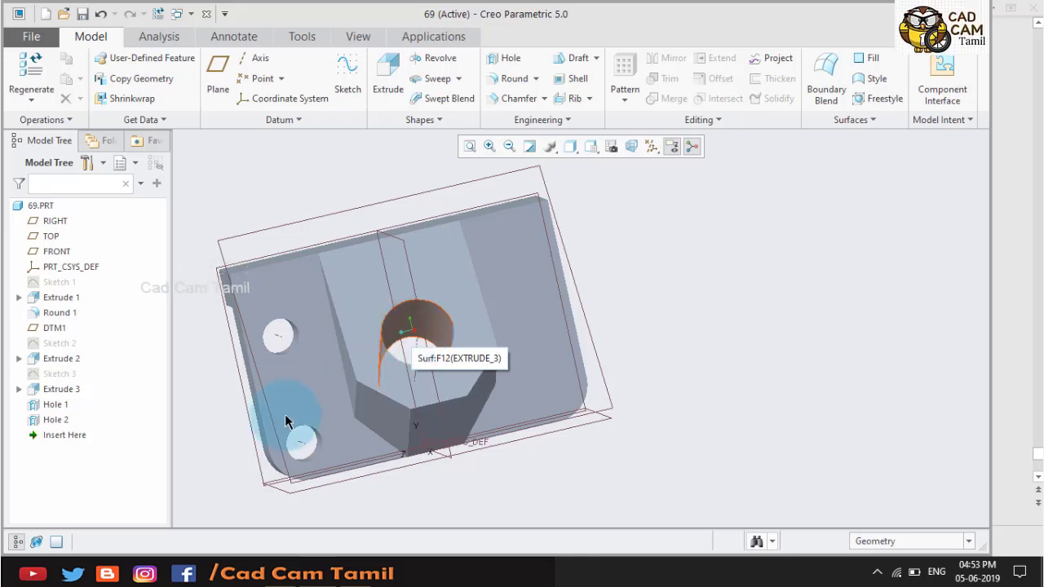
Step: Mirror Hole 1 and Hole 2 across the FRONT datum plane, giving four Ø10 base holes
click(49, 404)
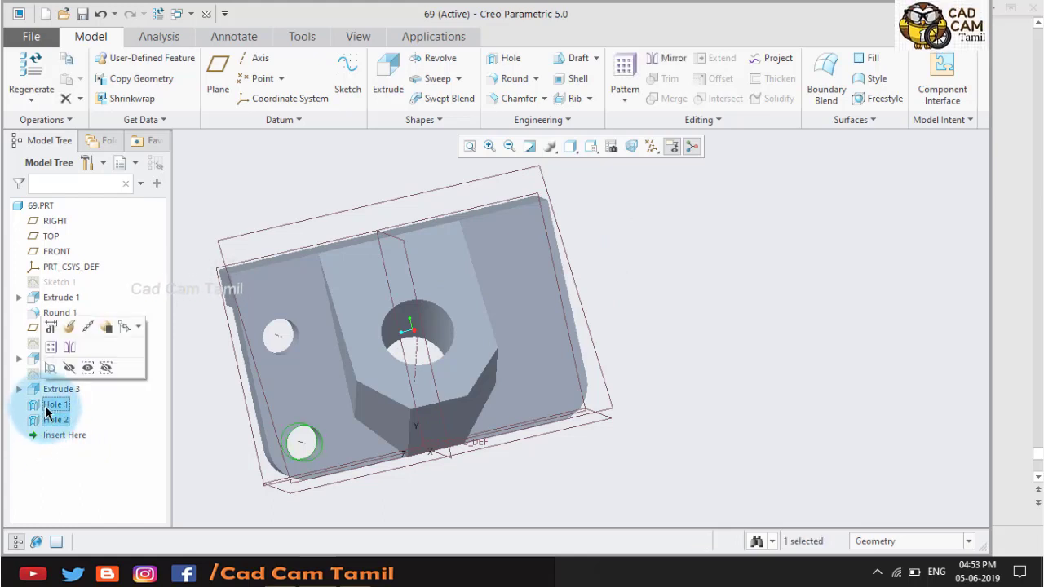
ctrl+click(47, 419)
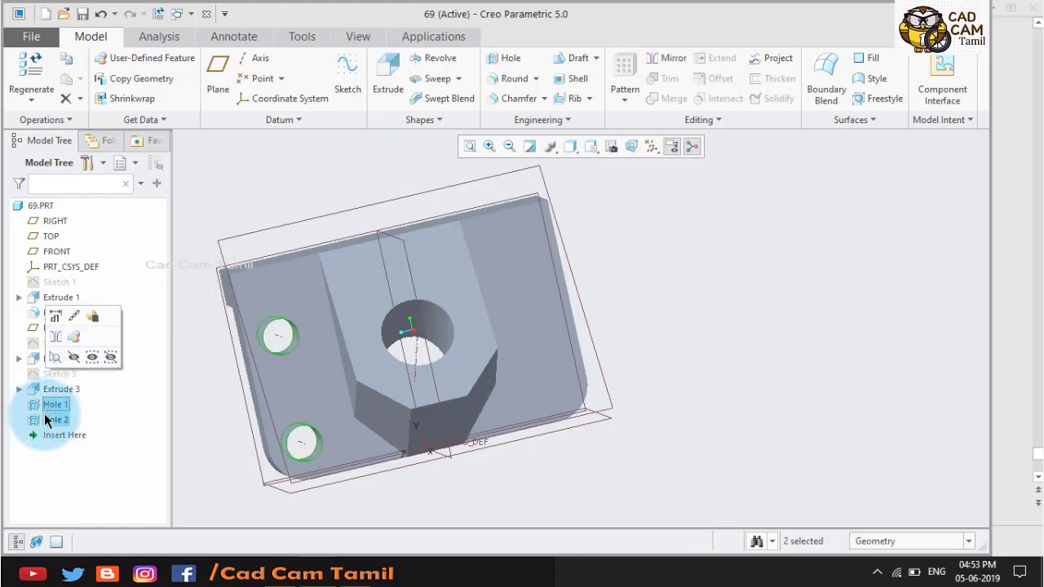
click(57, 338)
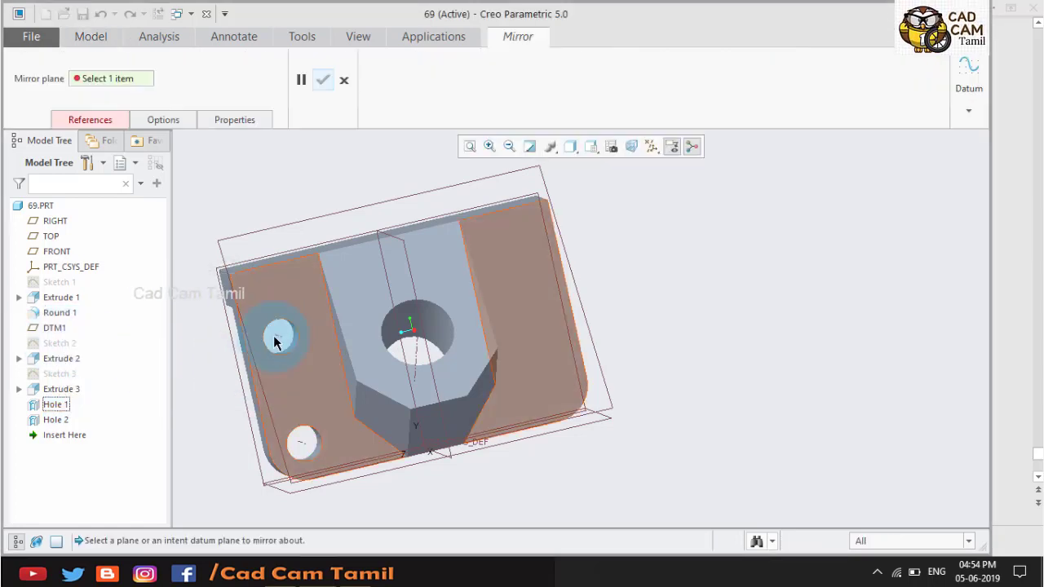
right_click(410, 256)
click(408, 256)
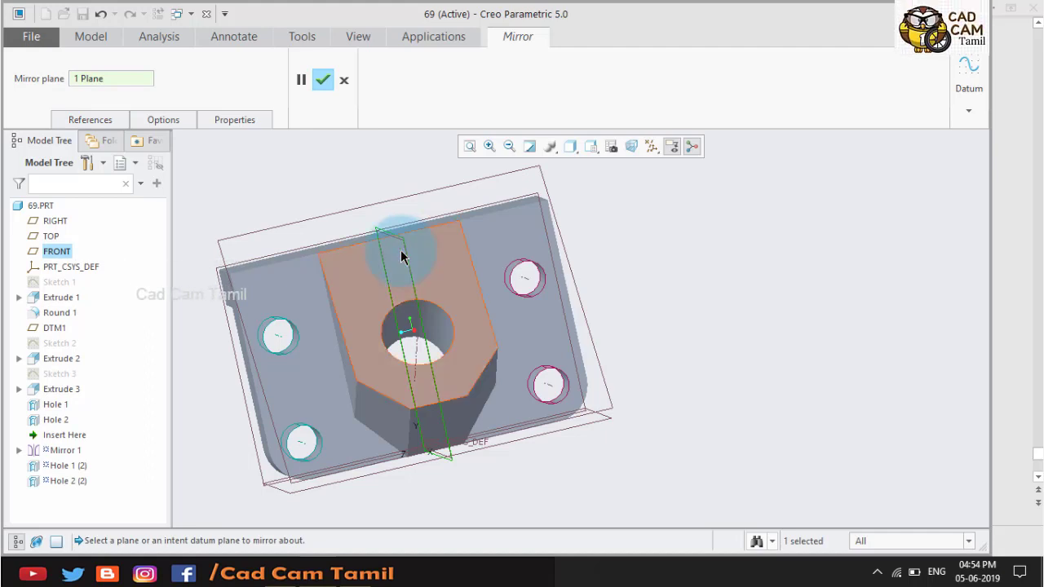
click(327, 80)
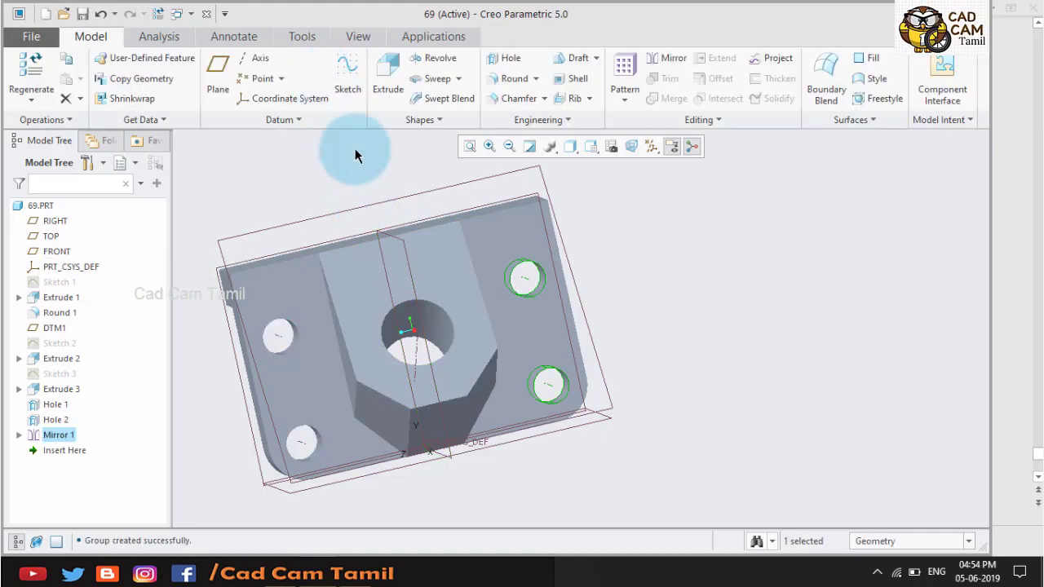
key(ctrl+d)
mouse_move(708, 299)
middle_down()
mouse_move(722, 277)
mouse_move(661, 282)
mouse_move(734, 230)
mouse_move(681, 302)
mouse_move(587, 275)
mouse_move(641, 250)
middle_up()
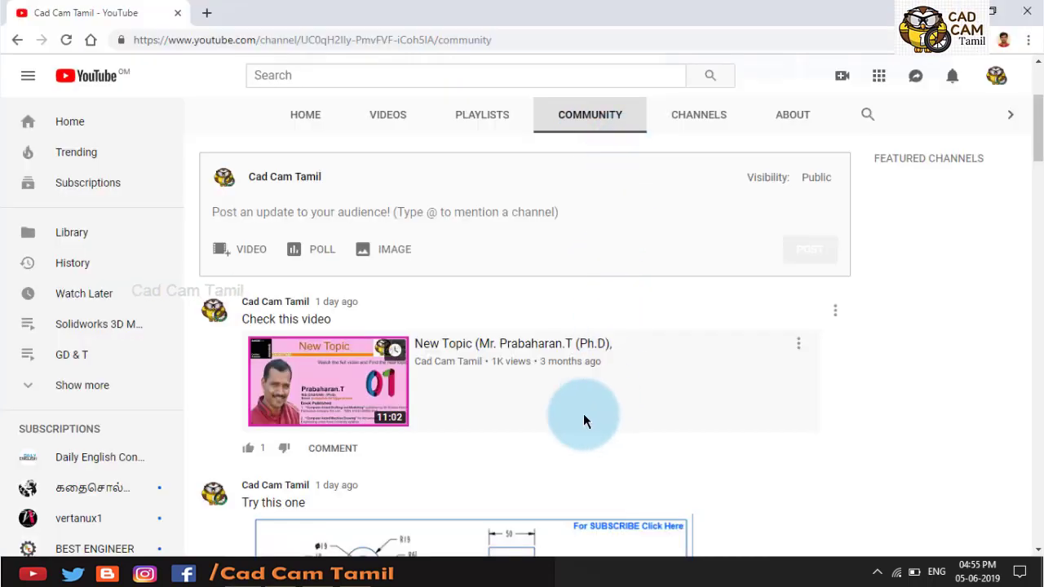
Step: Scroll the channel's Community posts to the 'Try this one' Part Exercise 42 drawing
scroll(583, 413, down, 3)
scroll(578, 407, down, 1)
scroll(578, 409, down, 1)
scroll(579, 411, up, 1)
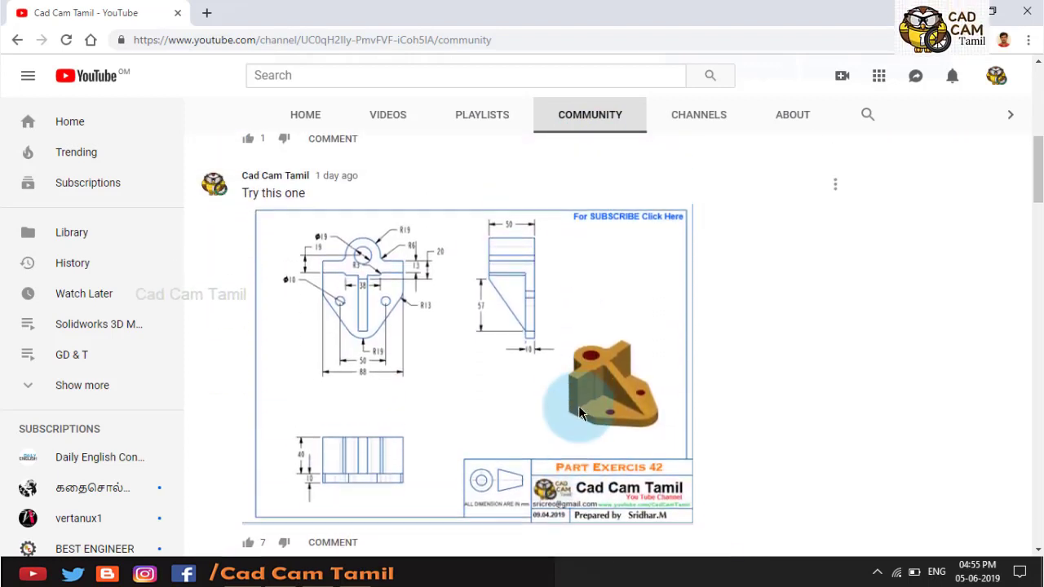